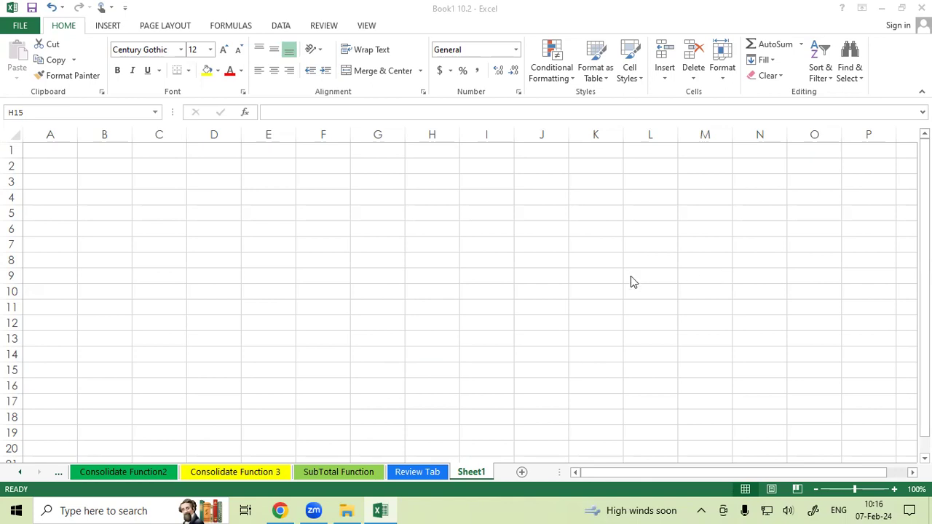
{"action": "left_click", "coordinate": [48, 245]}
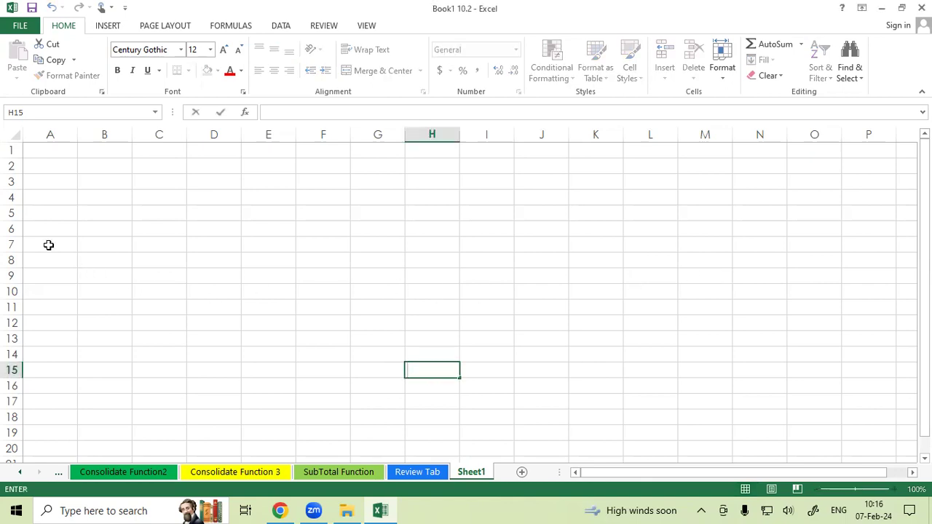
{"action": "left_click", "coordinate": [86, 243]}
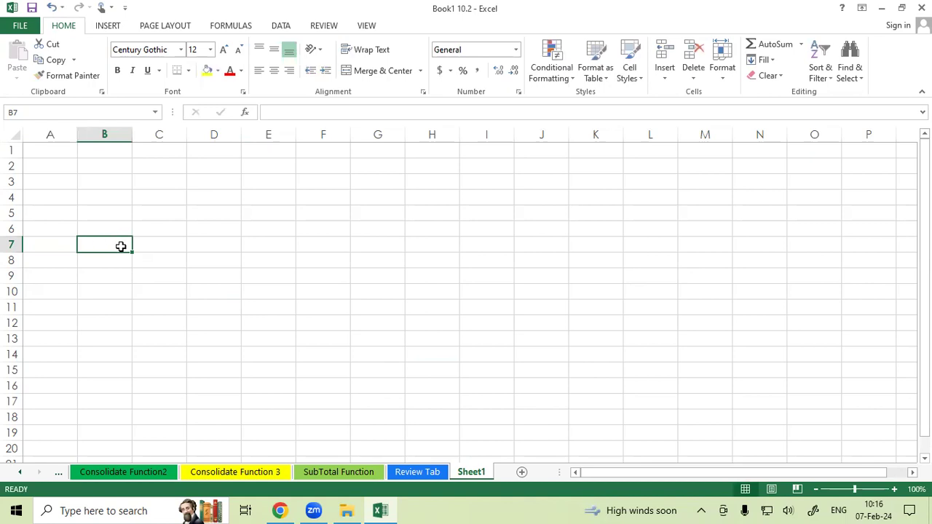
{"action": "left_click", "coordinate": [155, 245]}
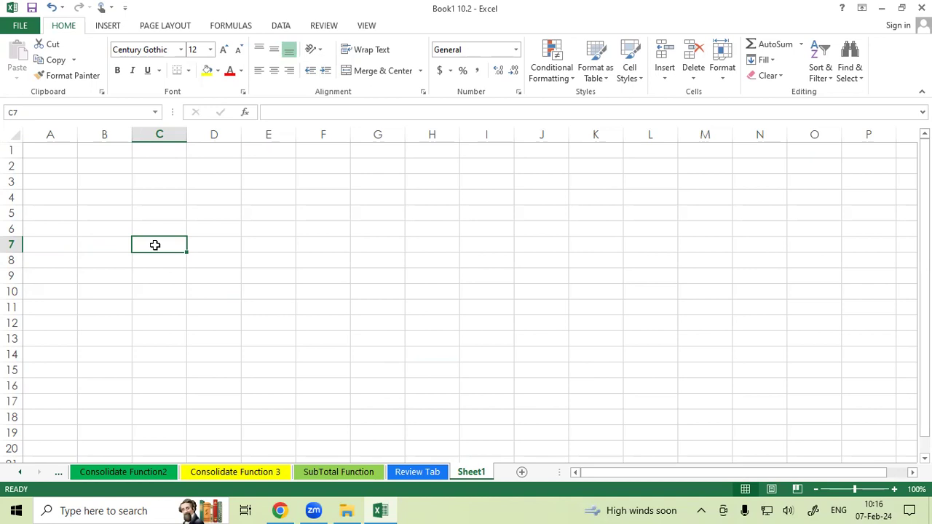
{"action": "left_click", "coordinate": [69, 148]}
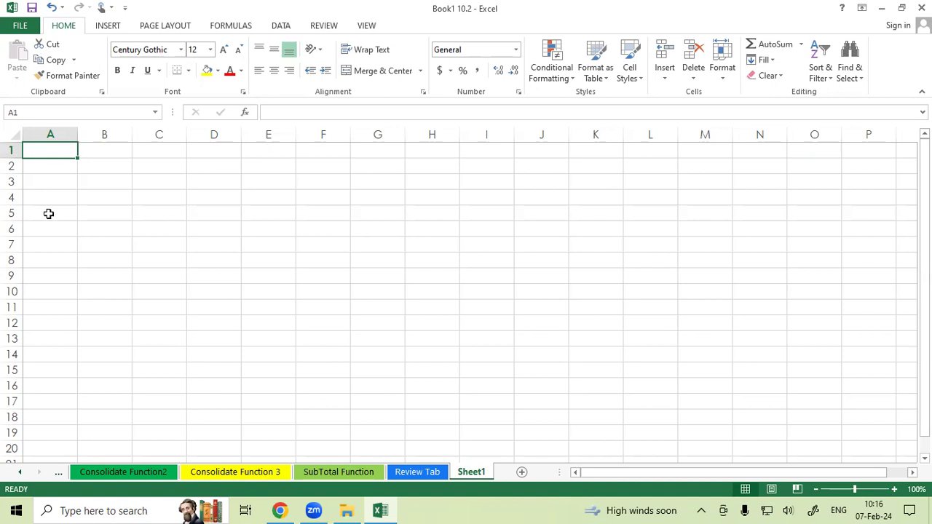
Step: Enter the headings Sr No, Product Name and HSN Code in cells A8 to C8
{"action": "left_click", "coordinate": [38, 259]}
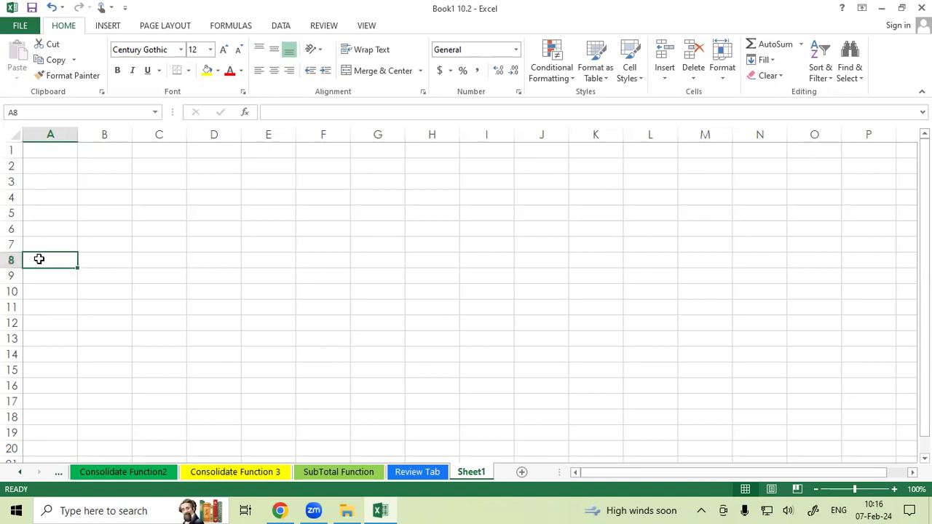
{"action": "type", "text": "Sr"}
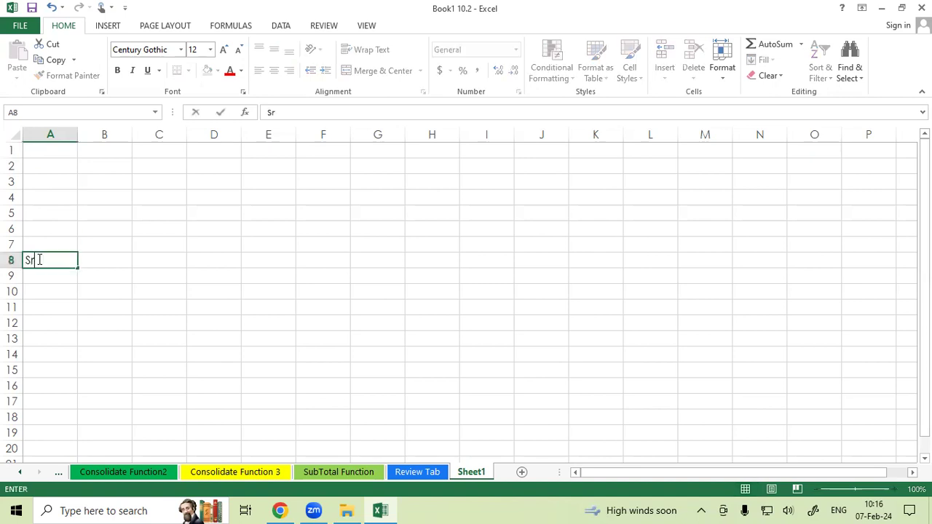
{"action": "type", "text": " No"}
{"action": "key", "text": "Tab"}
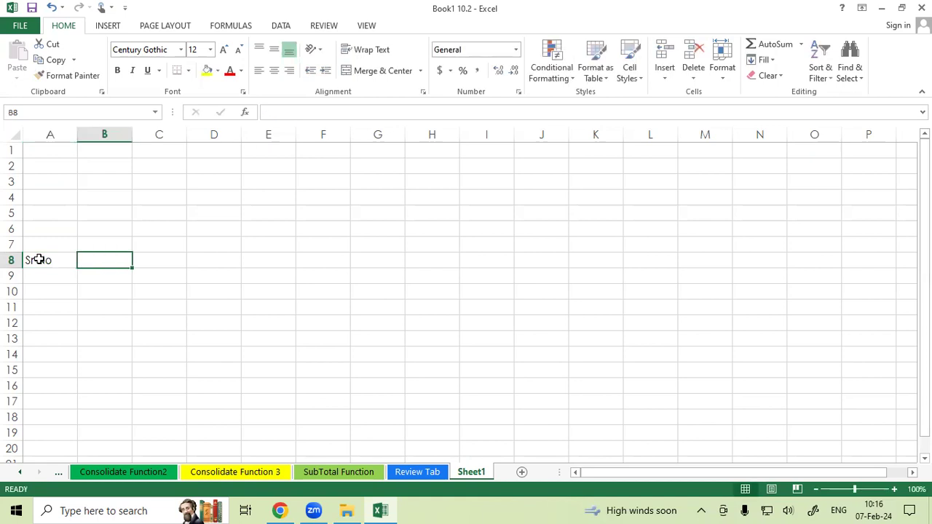
{"action": "type", "text": "Product Name"}
{"action": "key", "text": "Tab"}
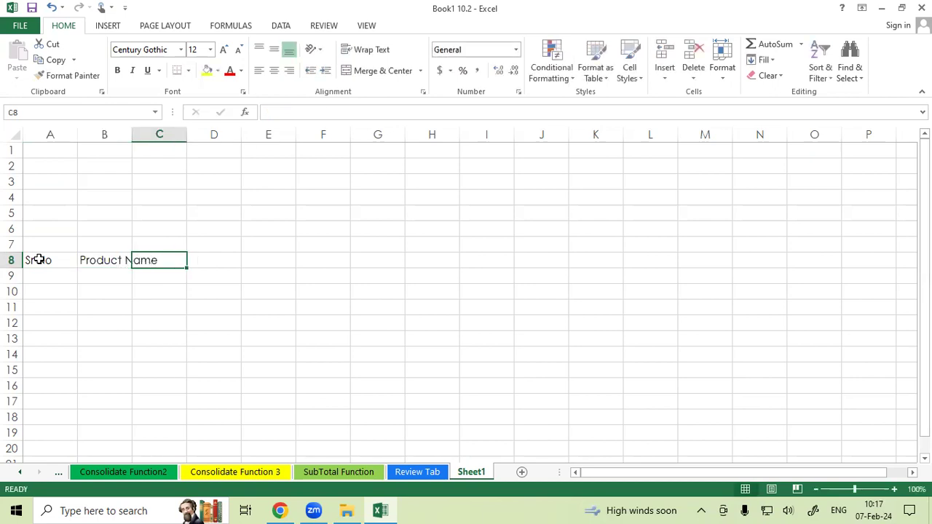
{"action": "type", "text": "HSN"}
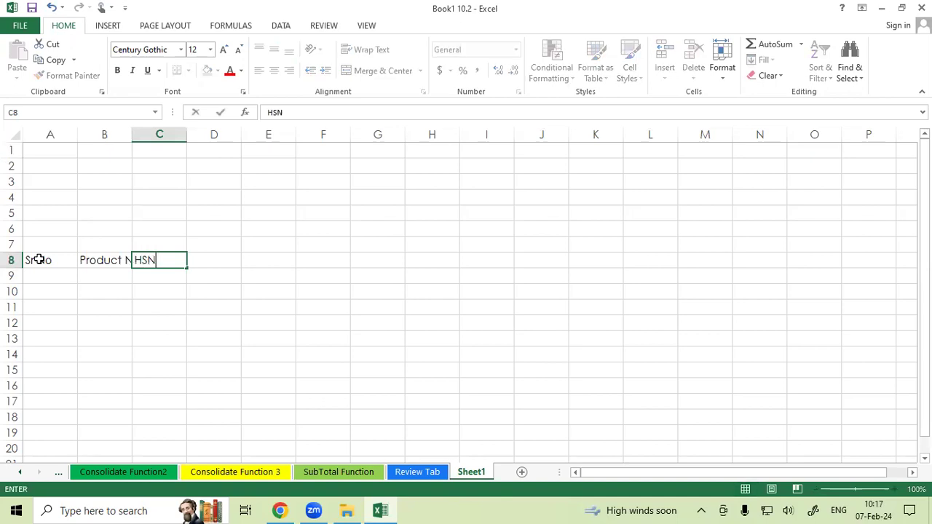
{"action": "type", "text": " Code"}
{"action": "key", "text": "Tab"}
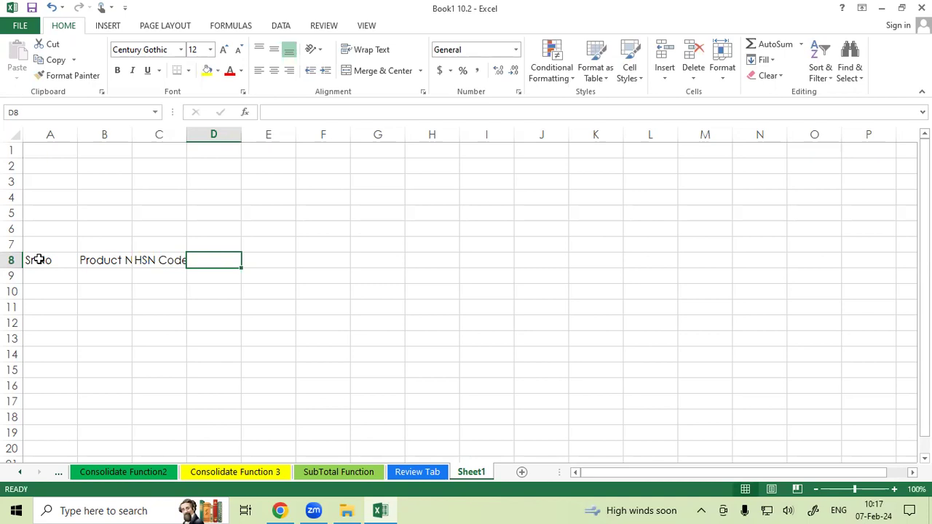
Step: Continue the row 8 headings with Qty, Rate and Amount in cells D8 to F8
{"action": "type", "text": "Qty"}
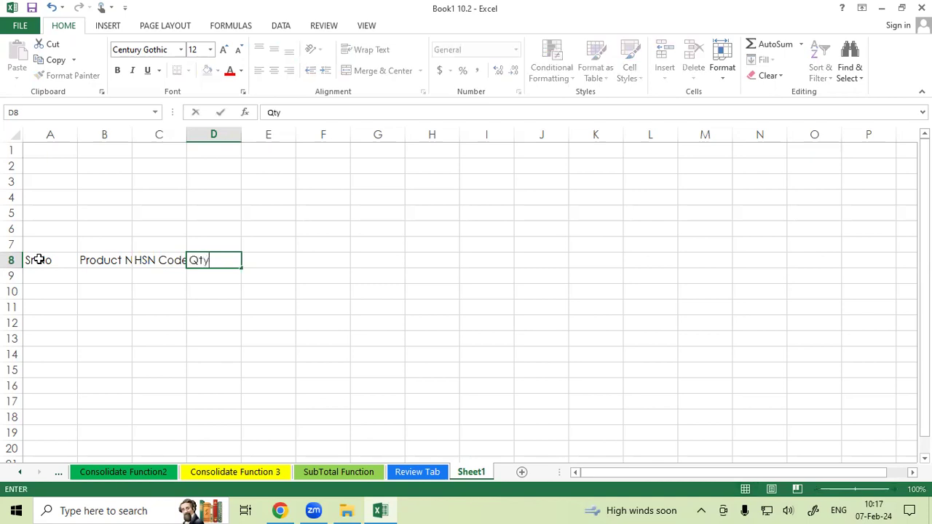
{"action": "key", "text": "Tab"}
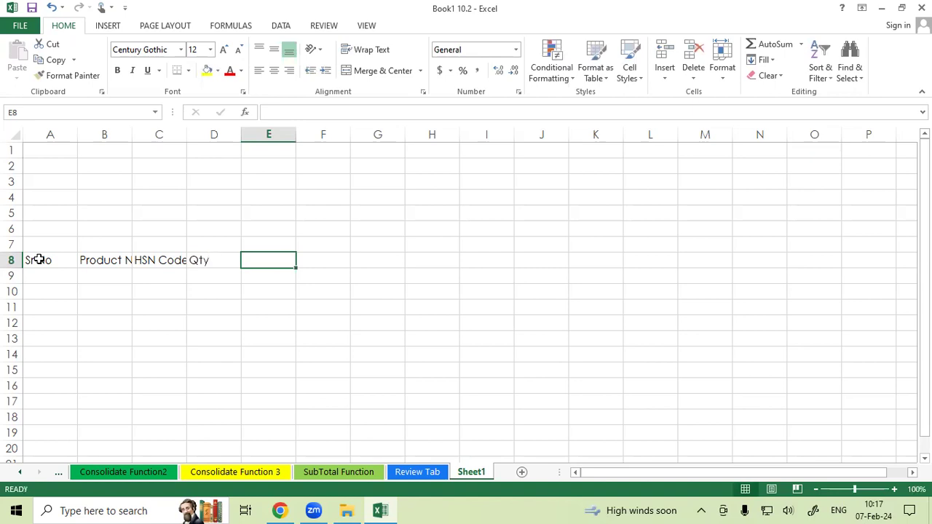
{"action": "type", "text": "Rate"}
{"action": "key", "text": "Tab"}
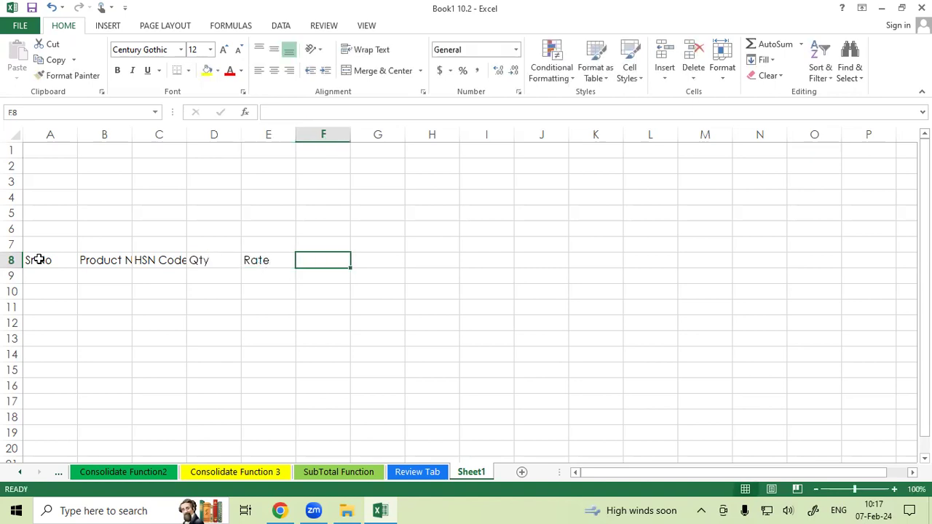
{"action": "type", "text": "Amount"}
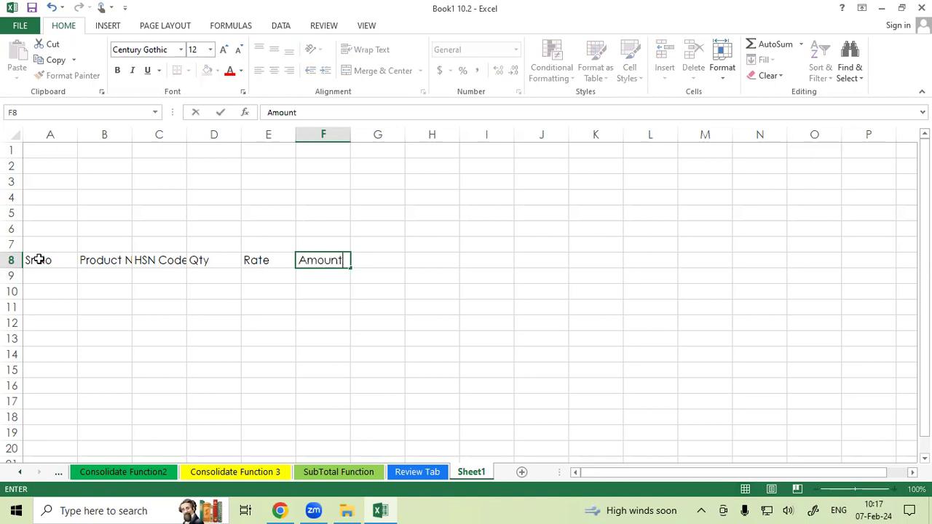
{"action": "key", "text": "Tab"}
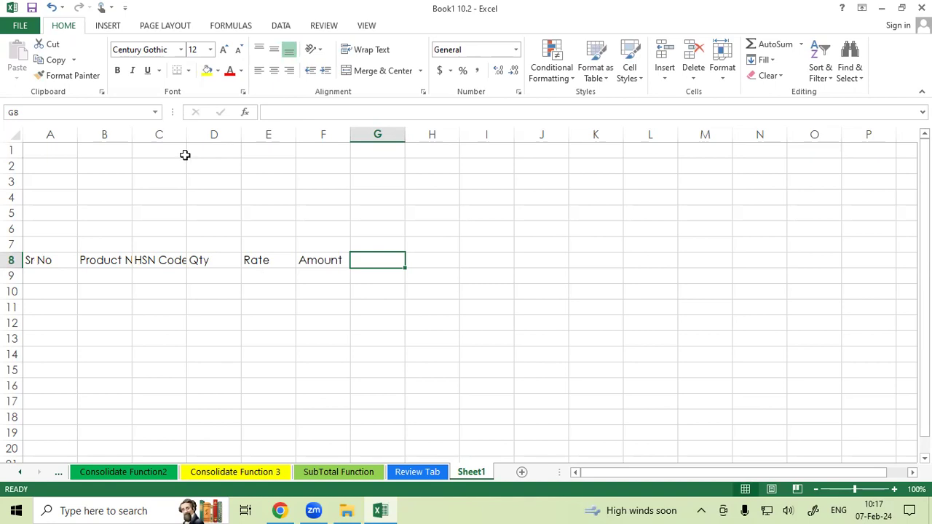
Step: Check in the print preview how much of the page width the headings fill, and return to the sheet
{"action": "left_click", "coordinate": [125, 196]}
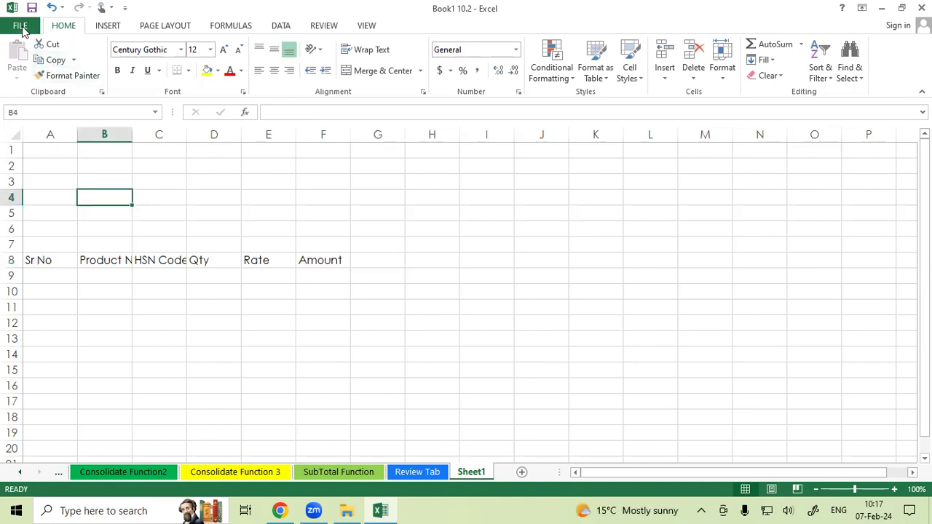
{"action": "left_click", "coordinate": [21, 26]}
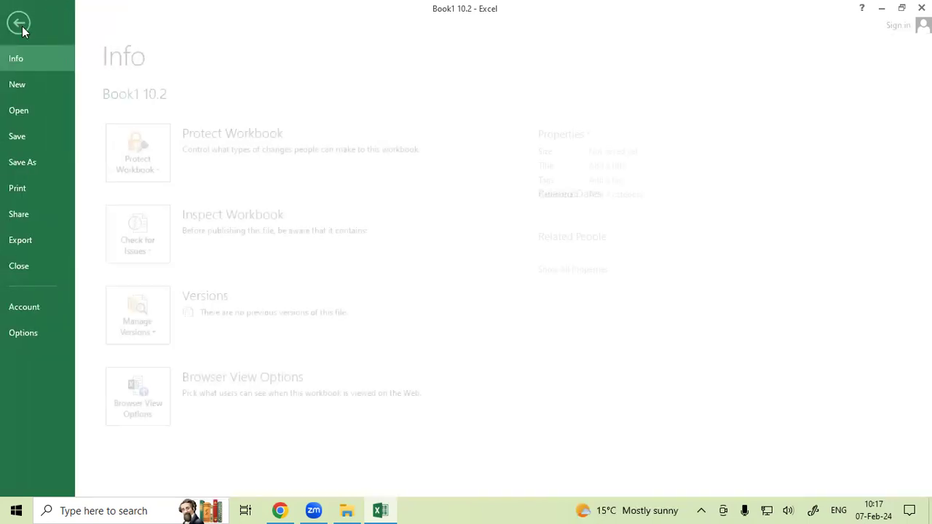
{"action": "left_click", "coordinate": [38, 189]}
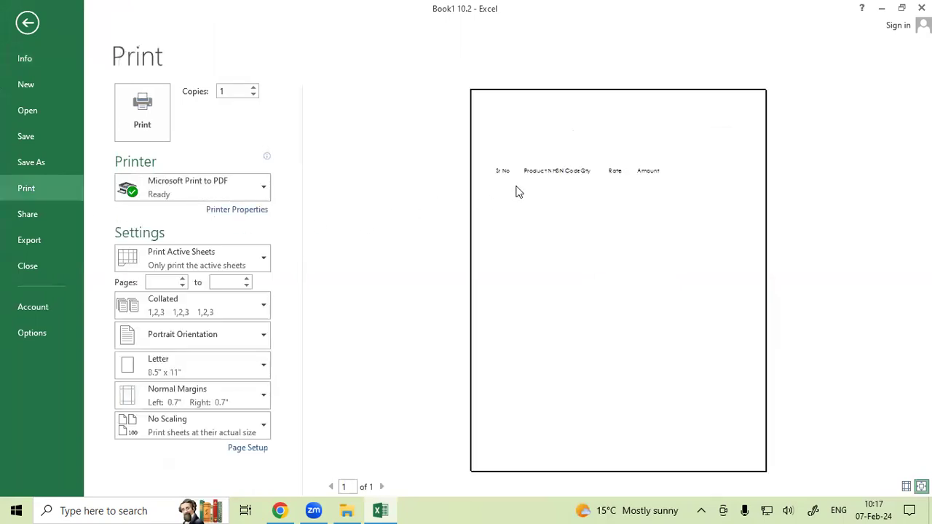
{"action": "left_click", "coordinate": [26, 30]}
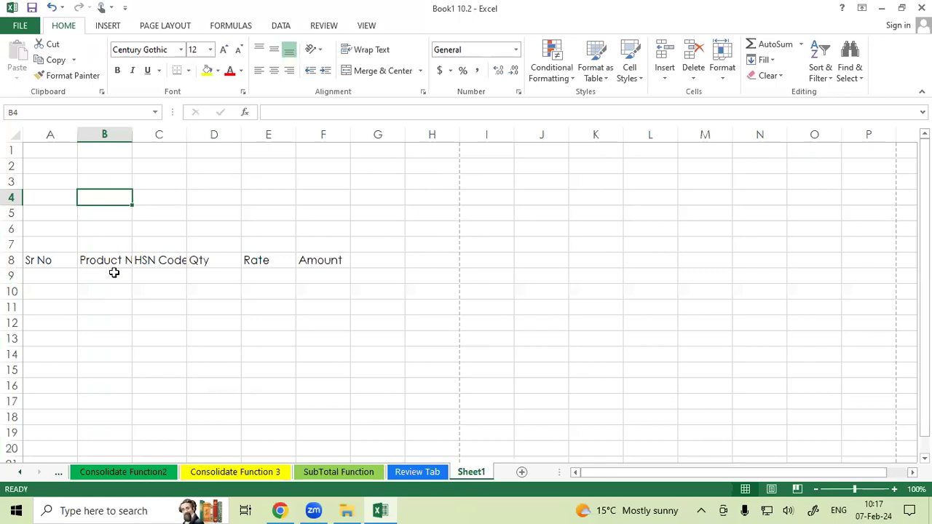
Step: Widen columns B through F so the headings fit and the table spreads towards the page-break line
{"action": "left_click_drag", "start_coordinate": [43, 260], "coordinate": [352, 264]}
{"action": "left_click", "coordinate": [435, 257]}
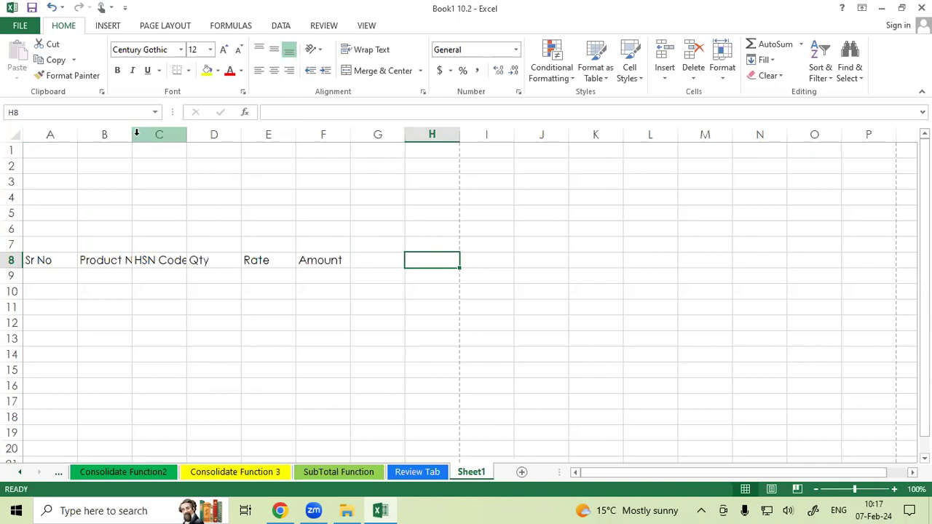
{"action": "left_click_drag", "start_coordinate": [132, 133], "coordinate": [183, 143]}
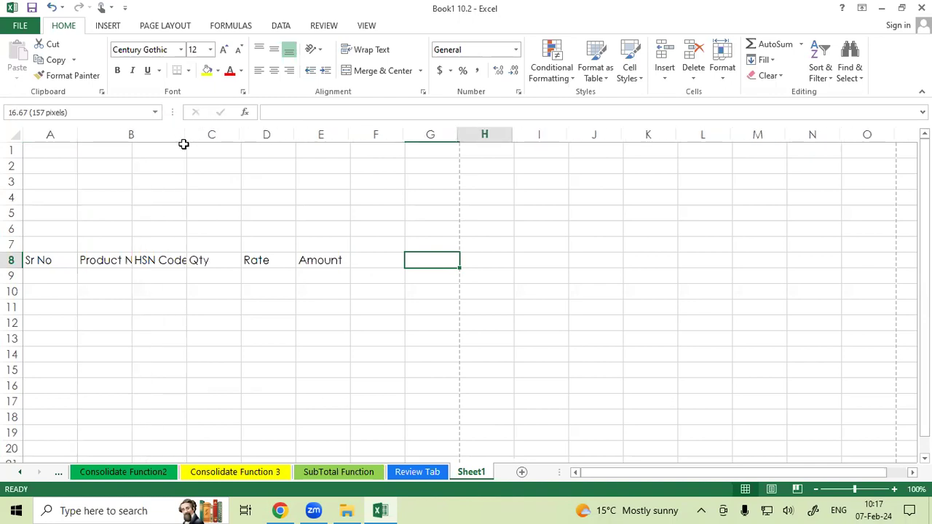
{"action": "left_click_drag", "start_coordinate": [239, 134], "coordinate": [257, 138]}
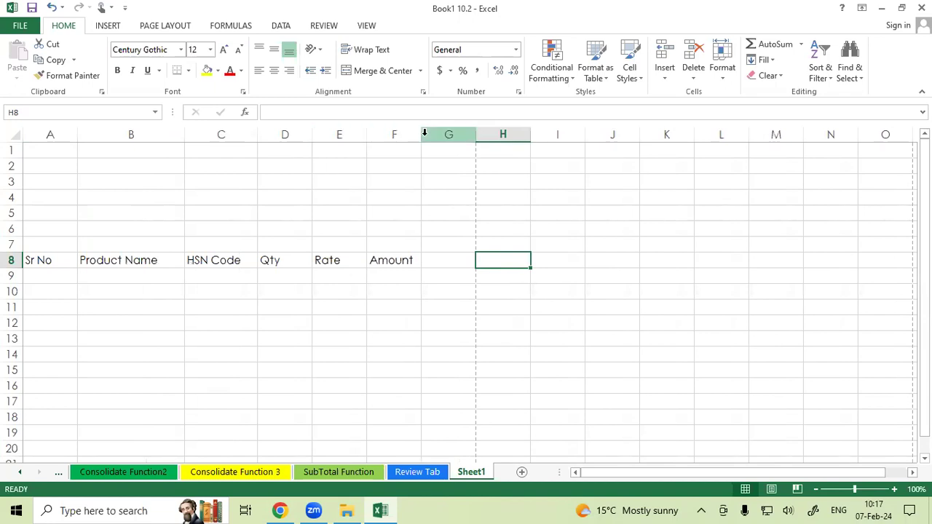
{"action": "left_click_drag", "start_coordinate": [424, 134], "coordinate": [436, 135]}
{"action": "left_click_drag", "start_coordinate": [366, 137], "coordinate": [382, 136]}
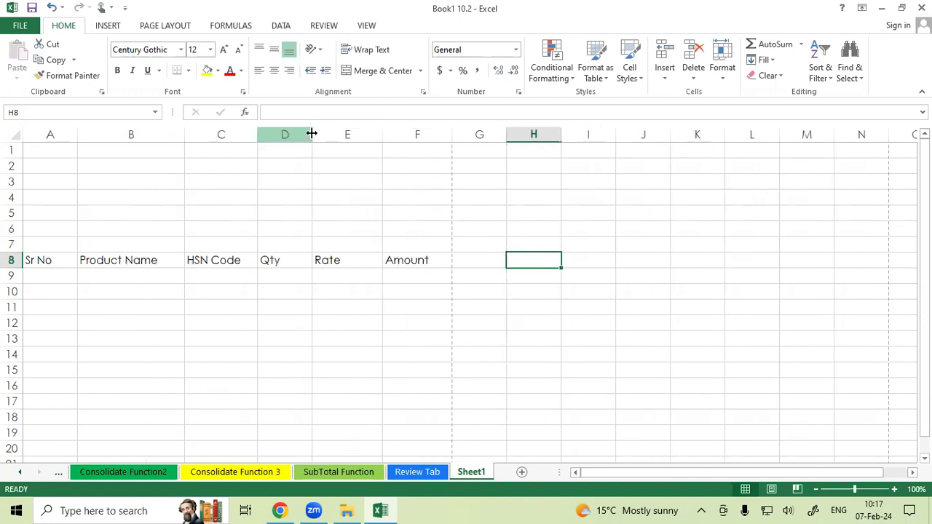
{"action": "left_click_drag", "start_coordinate": [314, 135], "coordinate": [316, 136]}
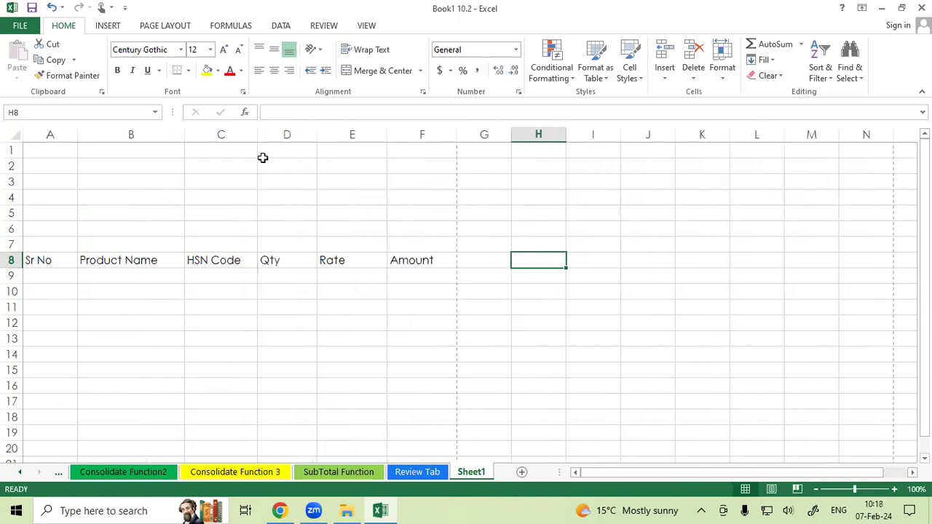
{"action": "left_click_drag", "start_coordinate": [257, 135], "coordinate": [261, 136]}
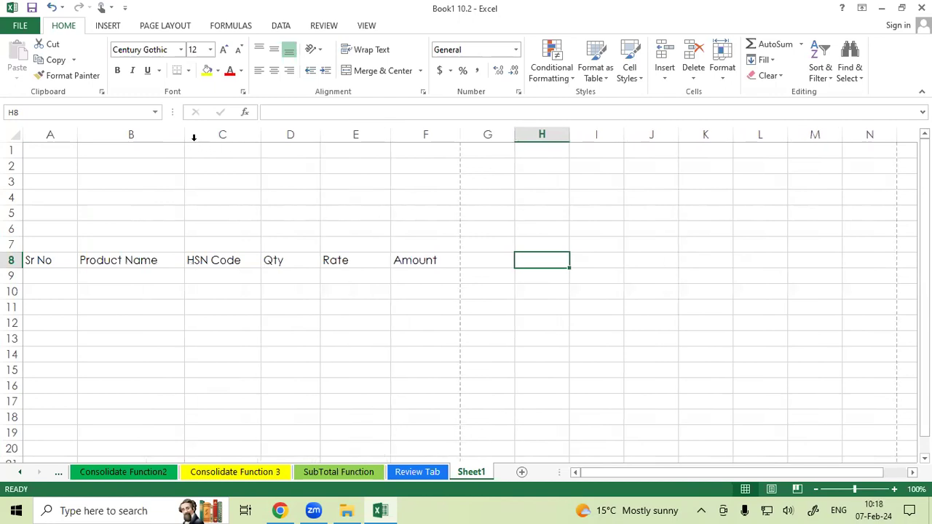
{"action": "left_click_drag", "start_coordinate": [184, 137], "coordinate": [191, 139]}
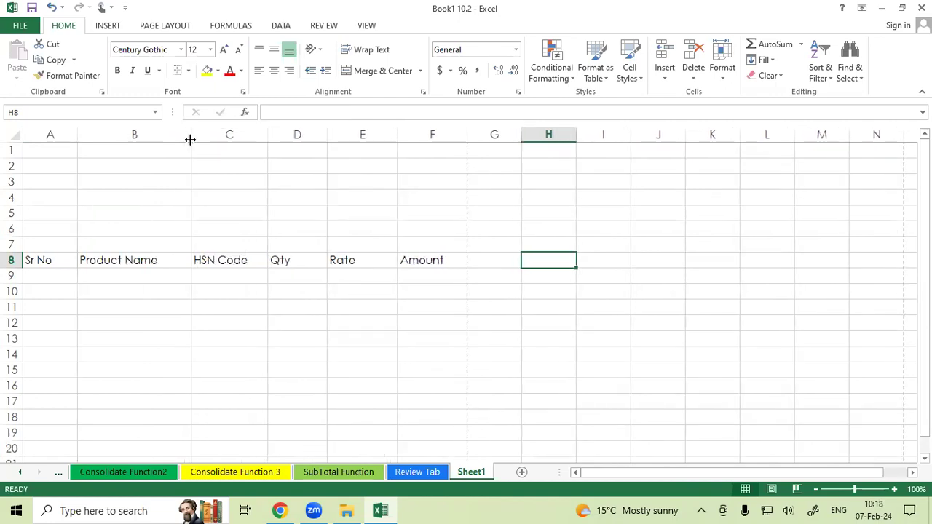
{"action": "left_click", "coordinate": [244, 320]}
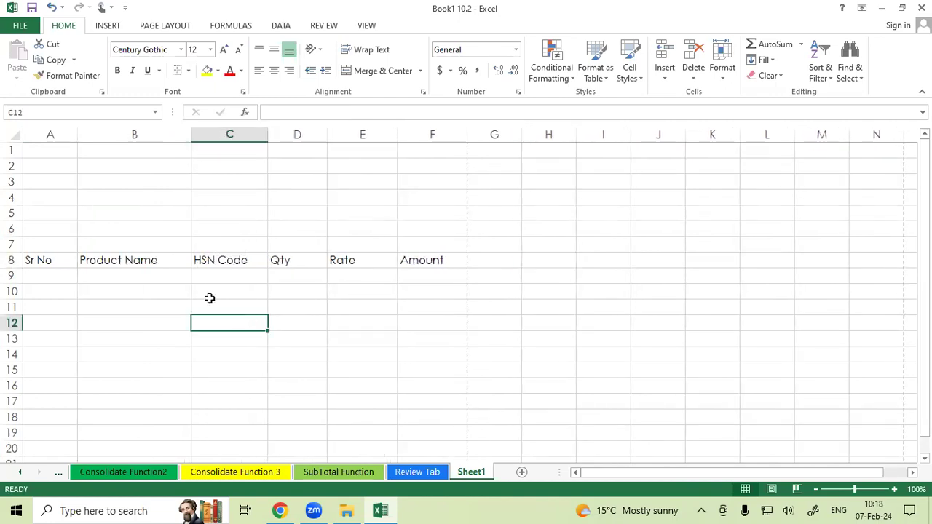
Step: Review the widened columns in the print preview and return to the sheet
{"action": "left_click", "coordinate": [12, 27]}
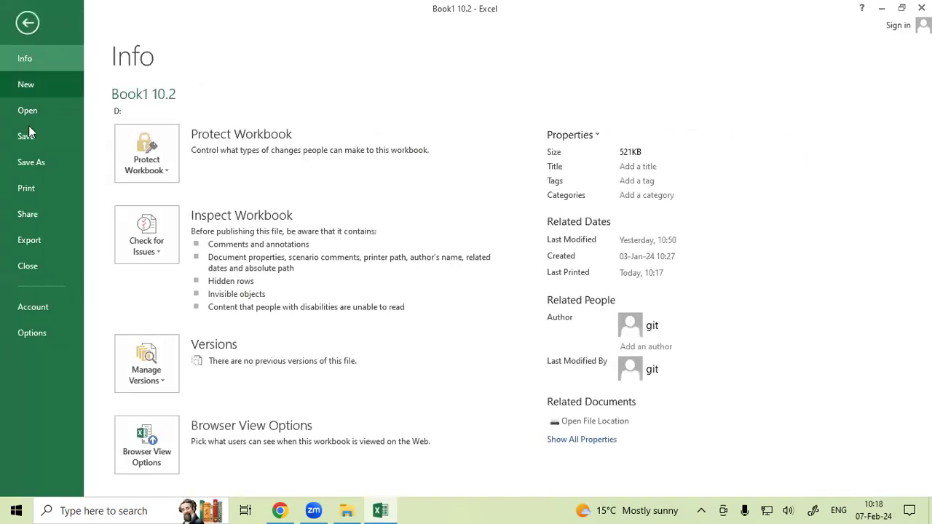
{"action": "left_click", "coordinate": [22, 188]}
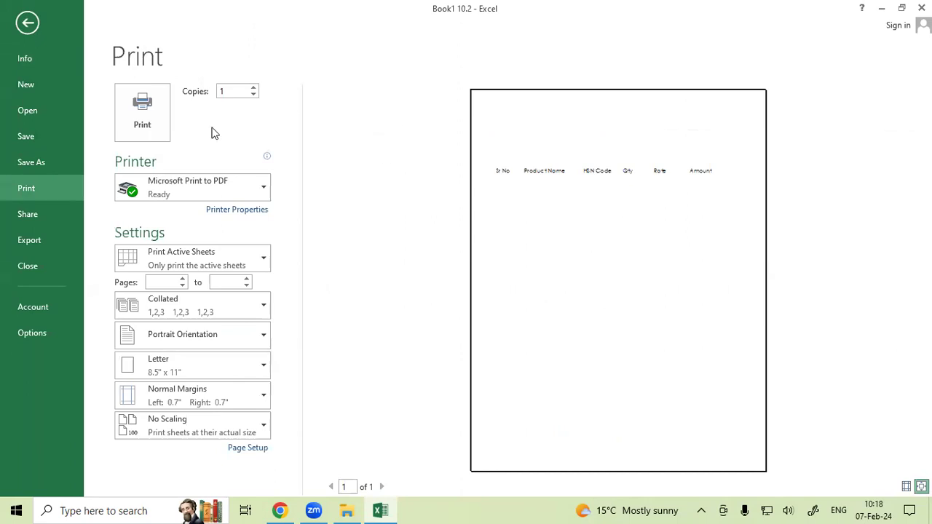
{"action": "left_click", "coordinate": [28, 23]}
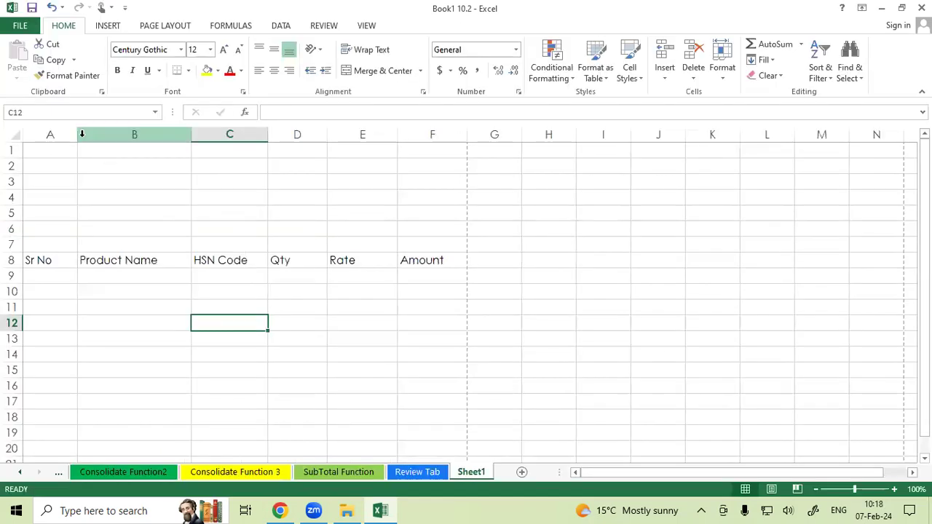
Step: Widen columns A and B slightly more to use the remaining page width
{"action": "left_click_drag", "start_coordinate": [78, 135], "coordinate": [83, 135]}
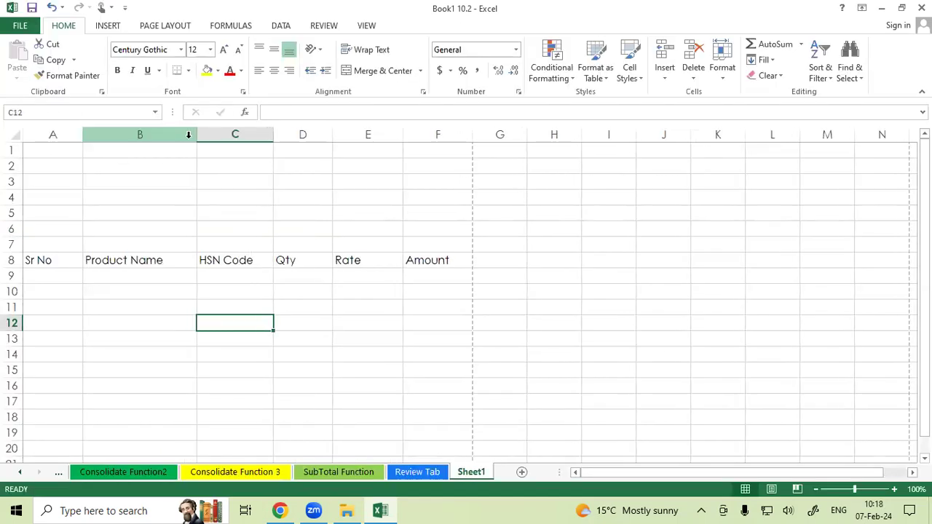
{"action": "left_click_drag", "start_coordinate": [197, 135], "coordinate": [207, 136]}
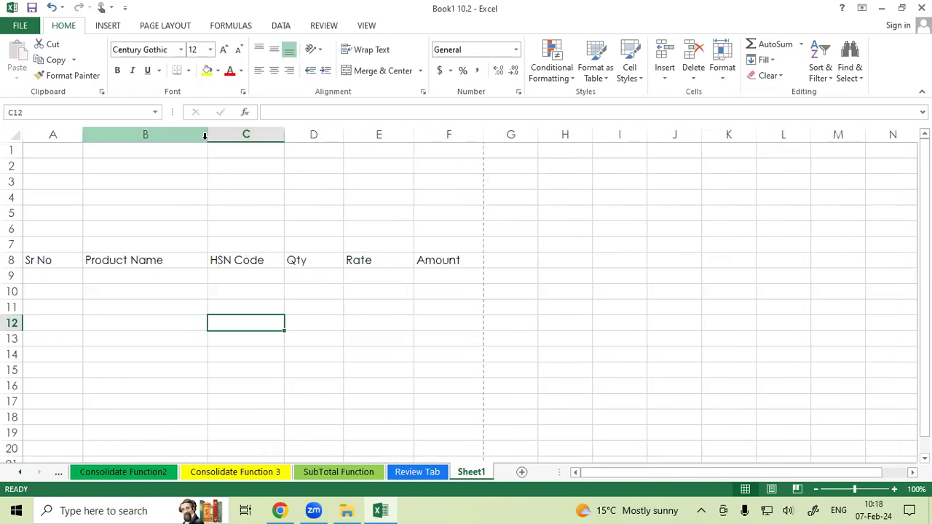
{"action": "left_click", "coordinate": [293, 300]}
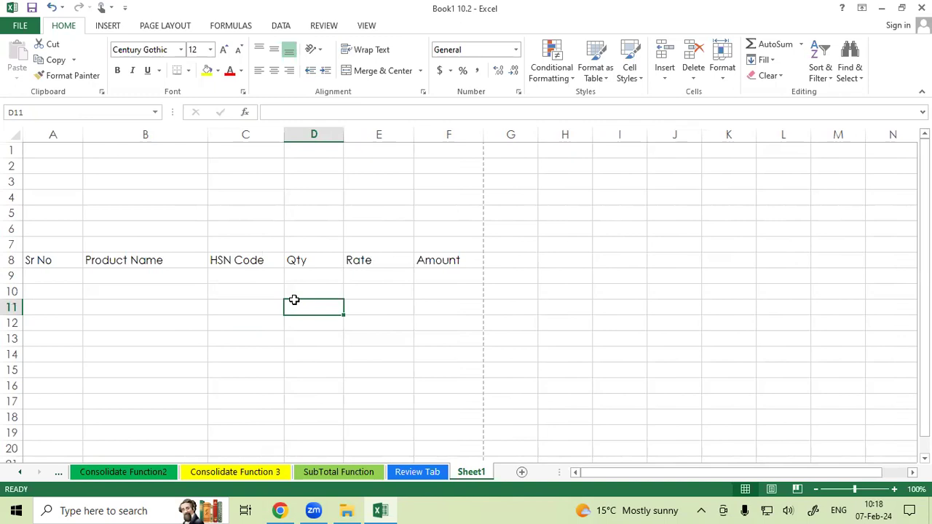
Step: Merge and center cells A1 to F1 across the table's width
{"action": "left_click", "coordinate": [60, 151]}
{"action": "left_click_drag", "start_coordinate": [89, 163], "coordinate": [444, 155]}
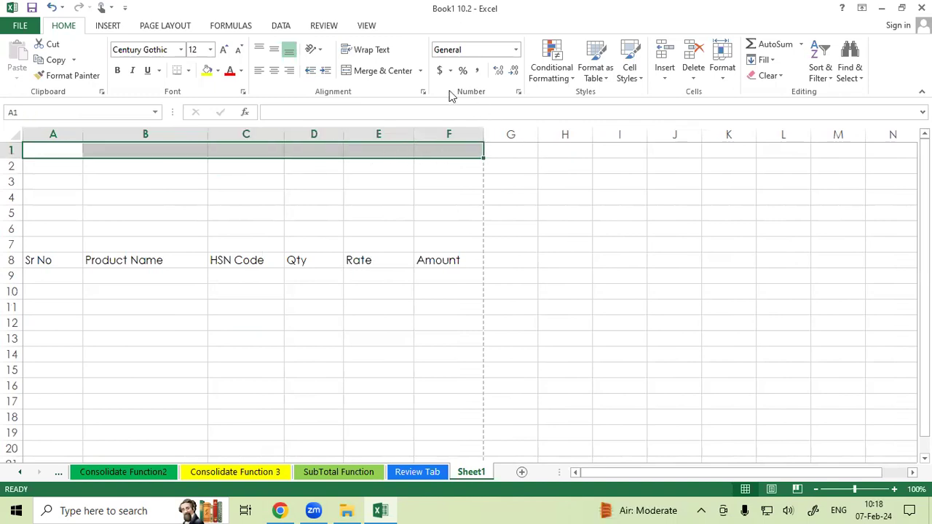
{"action": "left_click", "coordinate": [389, 71]}
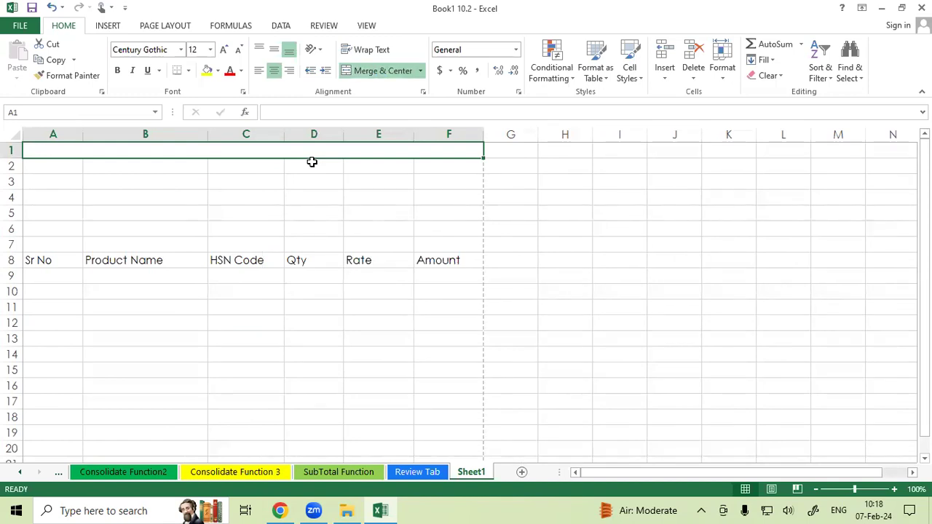
Step: Enter the business name "Gayatri Computers" in the merged row 1
{"action": "type", "text": "Gayatri"}
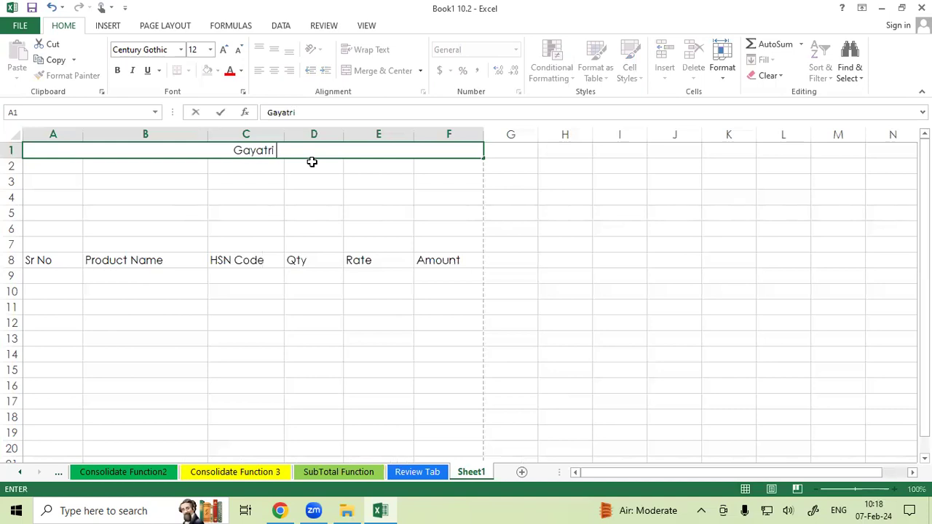
{"action": "type", "text": " Computers"}
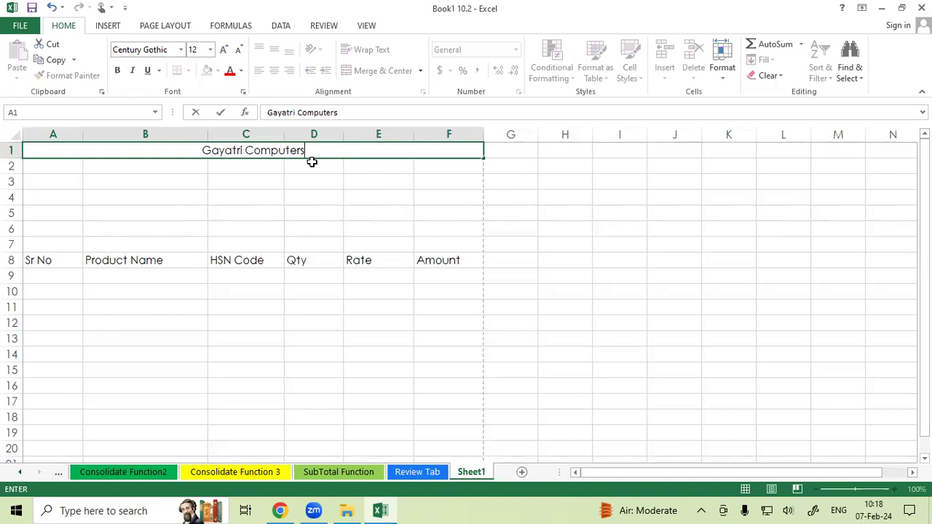
{"action": "key", "text": "Return"}
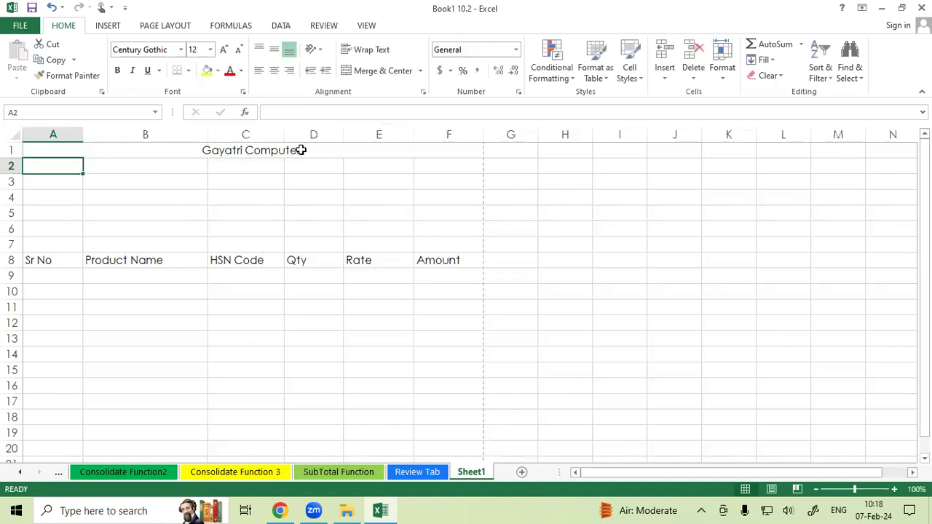
Step: Make the "Gayatri Computers" title bold and enlarge its font size to 24
{"action": "left_click", "coordinate": [302, 151]}
{"action": "left_click", "coordinate": [117, 69]}
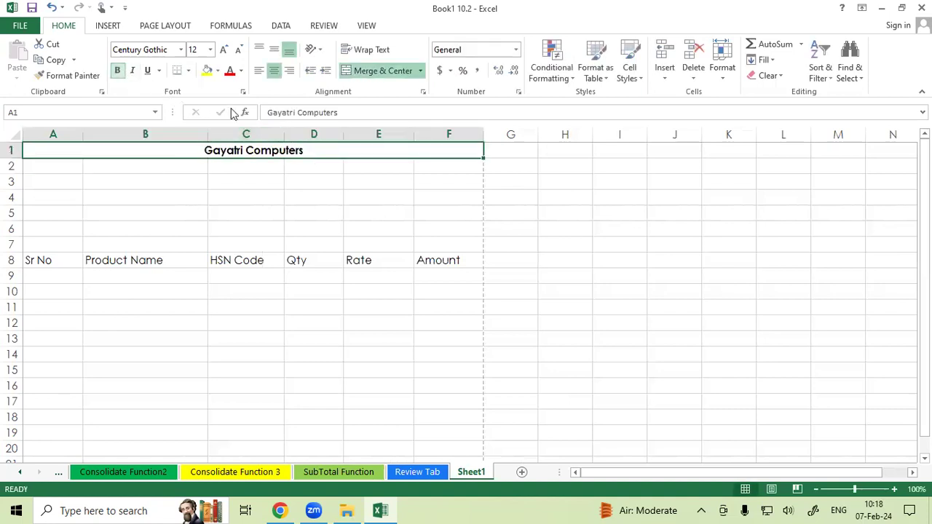
{"action": "left_click", "coordinate": [224, 50]}
{"action": "left_click", "coordinate": [224, 51]}
{"action": "left_click", "coordinate": [224, 50]}
{"action": "left_click", "coordinate": [224, 50]}
{"action": "left_click", "coordinate": [224, 50]}
{"action": "left_click", "coordinate": [225, 50]}
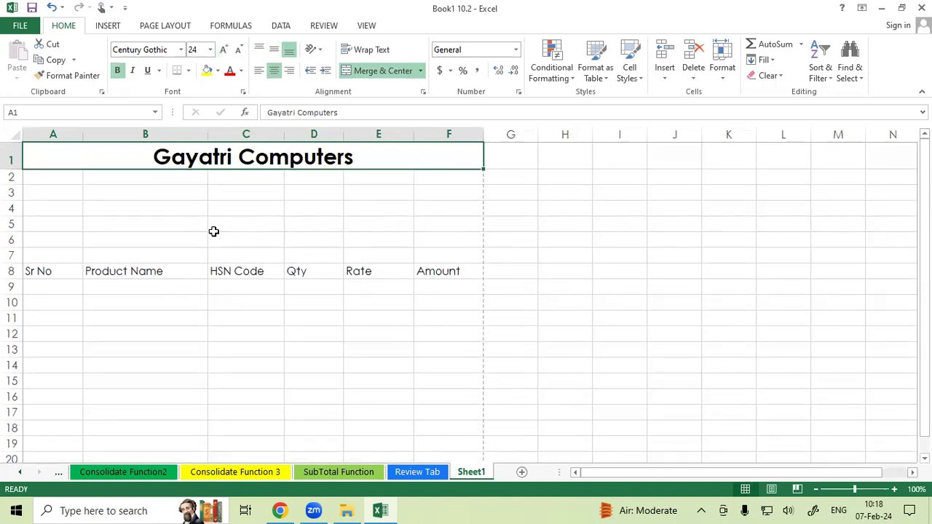
Step: Merge and center cells A2 to F2 beneath the title
{"action": "left_click", "coordinate": [199, 207]}
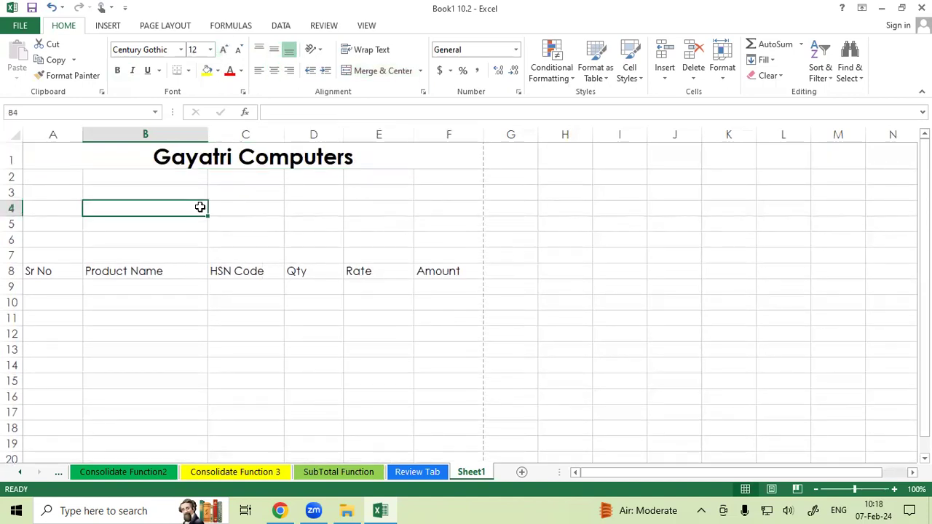
{"action": "left_click", "coordinate": [185, 180]}
{"action": "left_click_drag", "start_coordinate": [70, 177], "coordinate": [434, 177]}
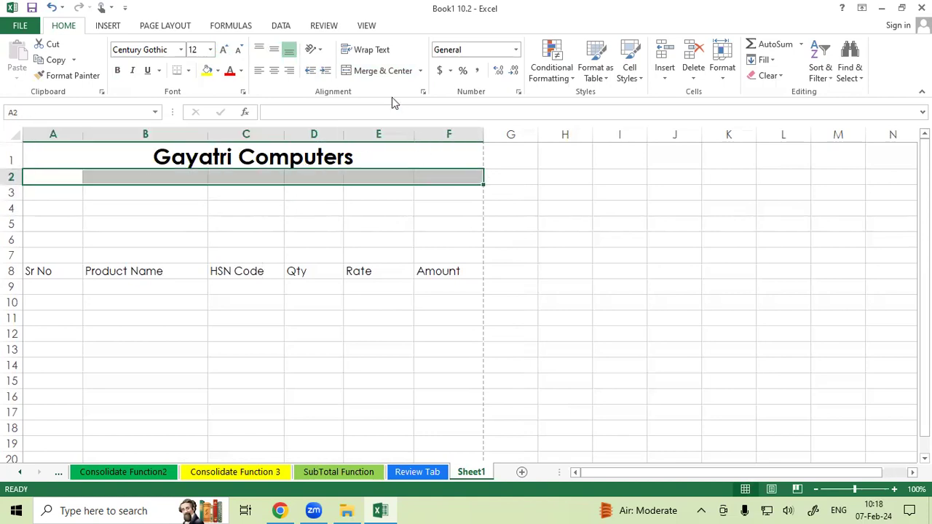
{"action": "left_click", "coordinate": [377, 71]}
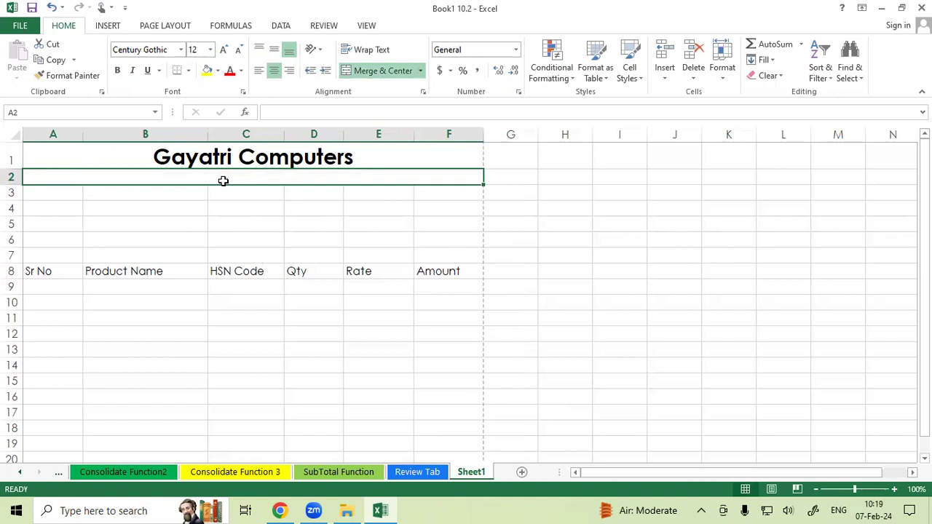
Step: Enter the shop's full postal address in the merged row 2, correcting the misspelled district name
{"action": "type", "text": "Rail"}
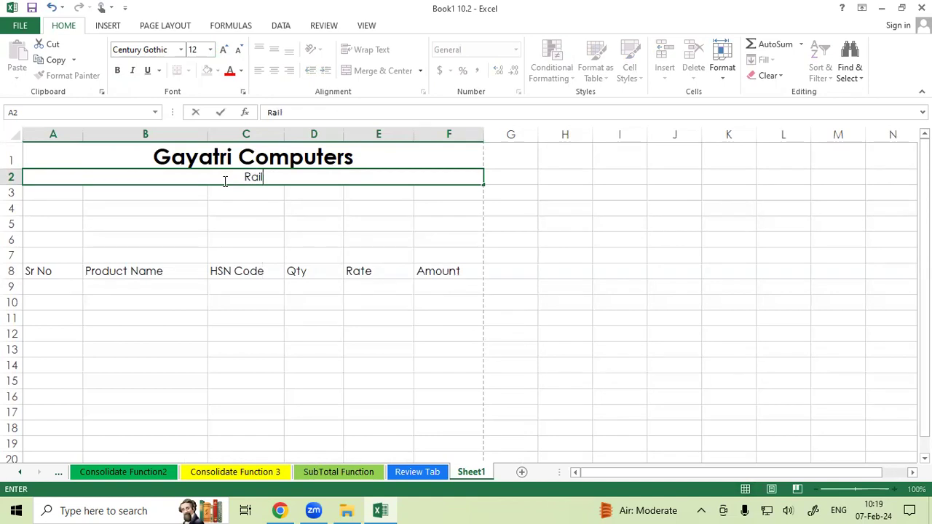
{"action": "type", "text": "way Stat"}
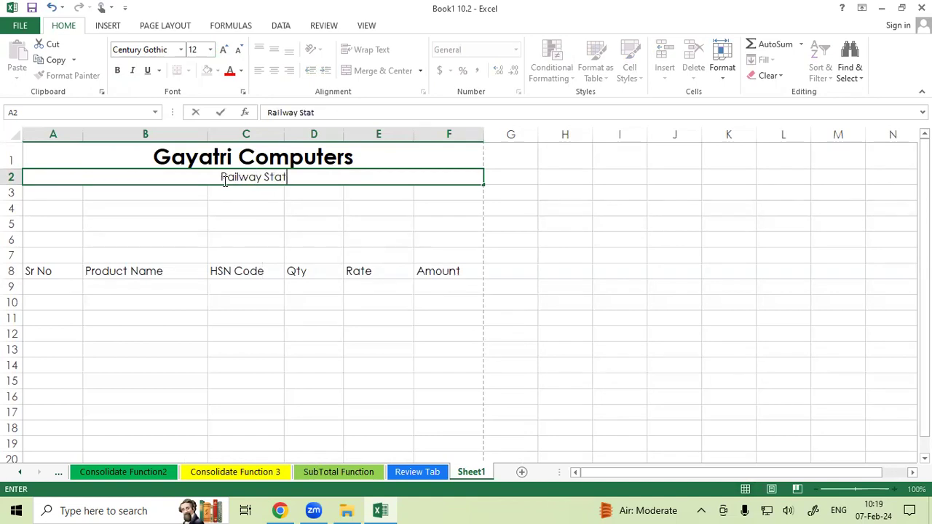
{"action": "type", "text": "ion Ro"}
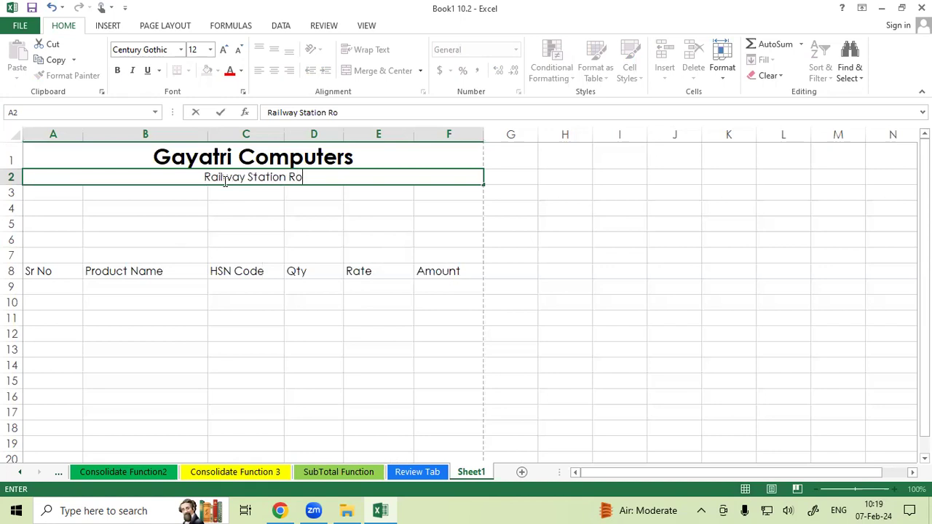
{"action": "type", "text": "ad Pa"}
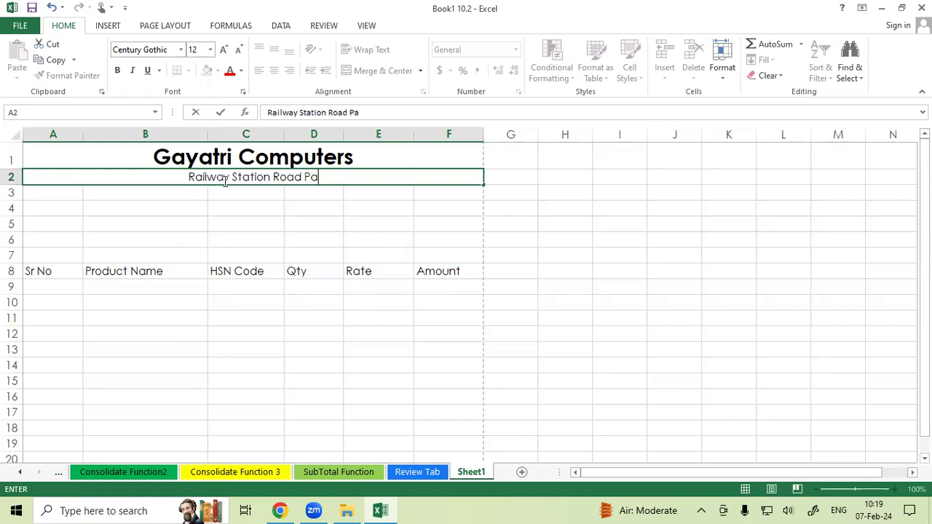
{"action": "type", "text": "drauna Kushonagar"}
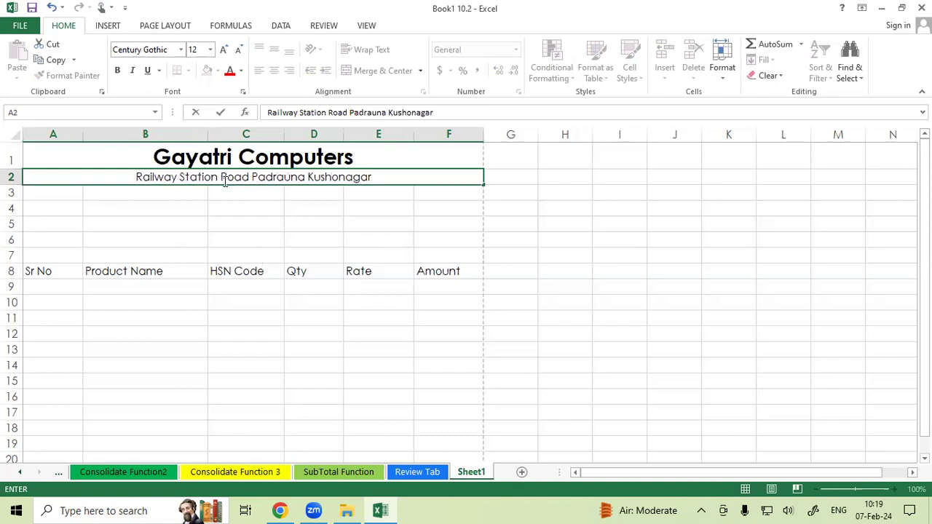
{"action": "type", "text": " Pin"}
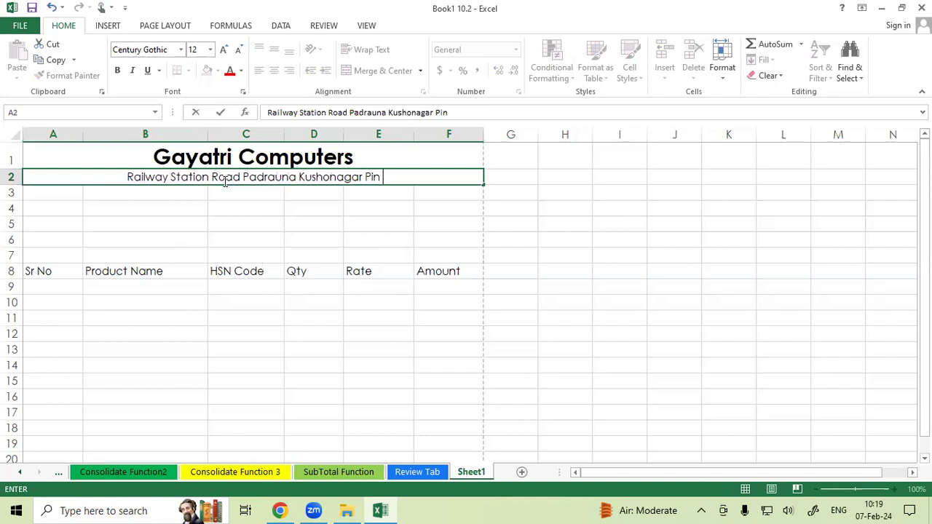
{"action": "left_click", "coordinate": [329, 177]}
{"action": "key", "text": "BackSpace"}
{"action": "type", "text": "in"}
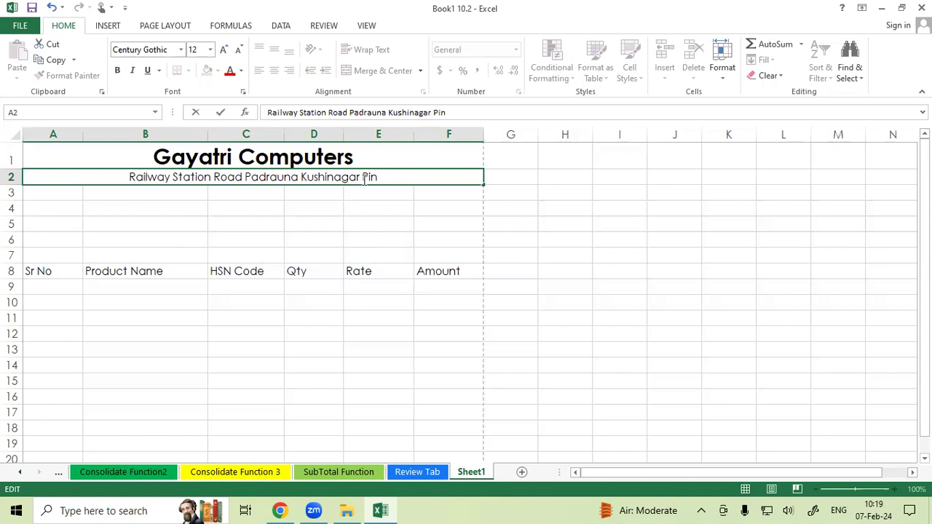
{"action": "type", "text": " 274304"}
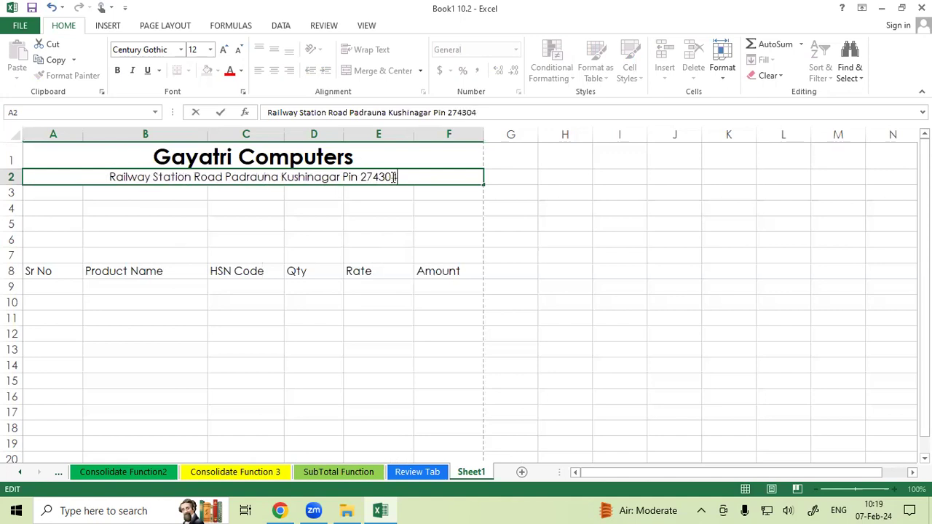
{"action": "type", "text": " U"}
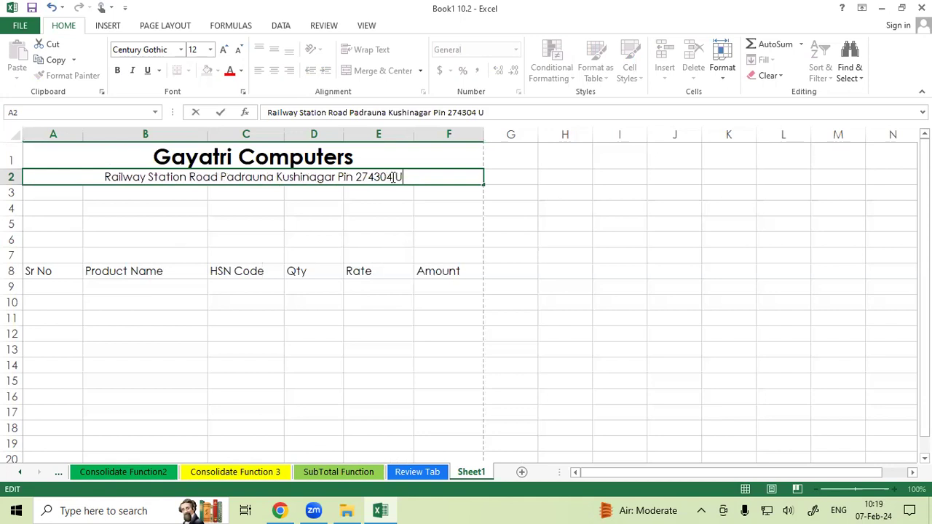
{"action": "type", "text": ".P"}
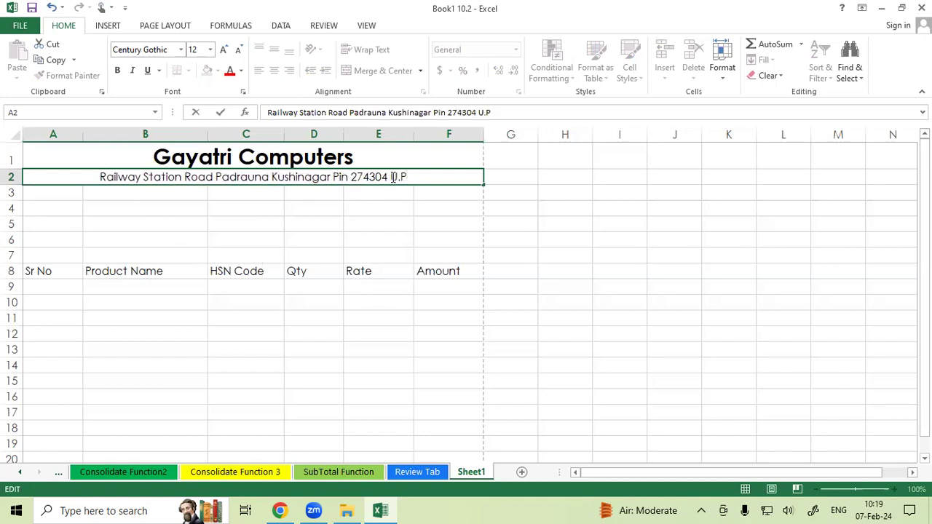
{"action": "type", "text": "."}
Step: Make the address line in row 2 bold and enlarge its font size to 14
{"action": "left_click", "coordinate": [351, 179]}
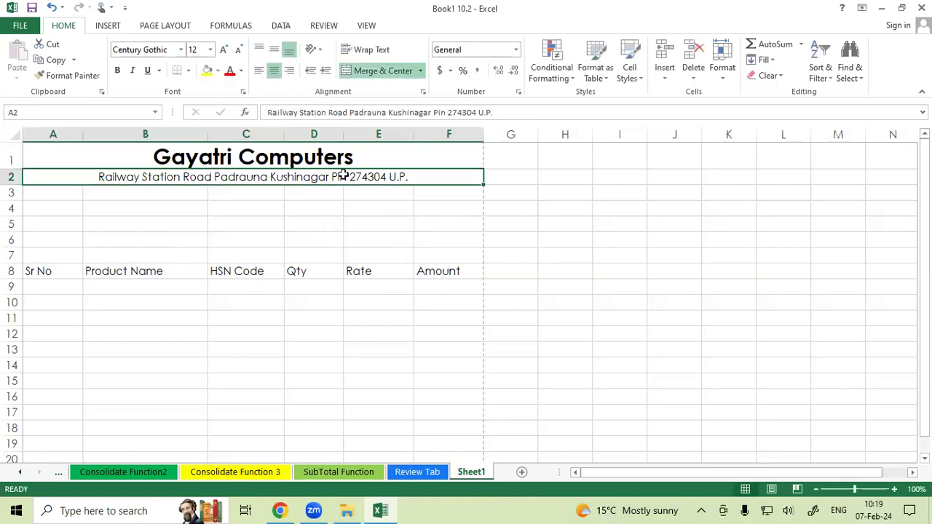
{"action": "left_click", "coordinate": [118, 71]}
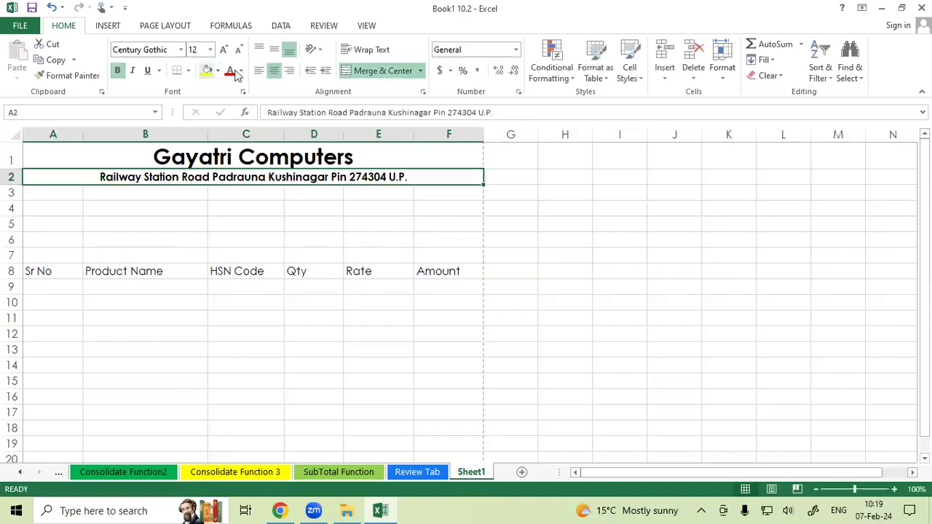
{"action": "left_click", "coordinate": [223, 50]}
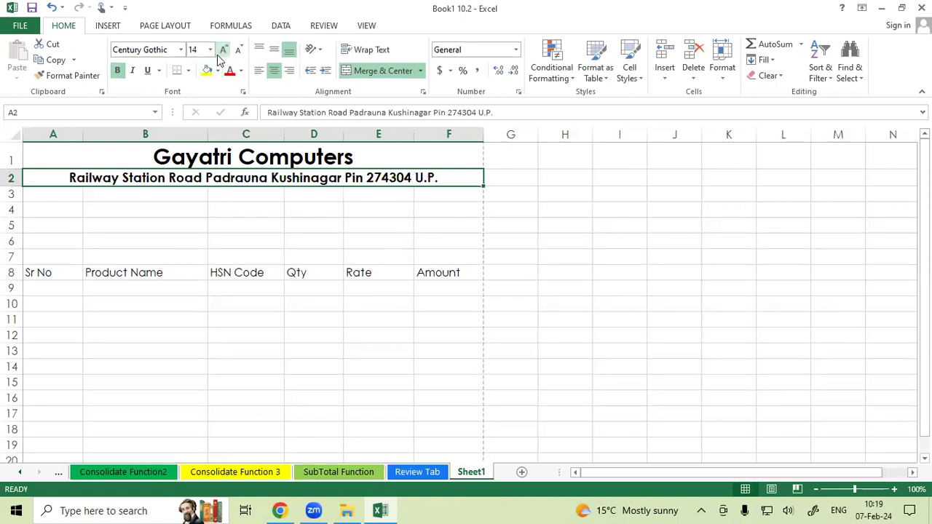
{"action": "left_click", "coordinate": [175, 227]}
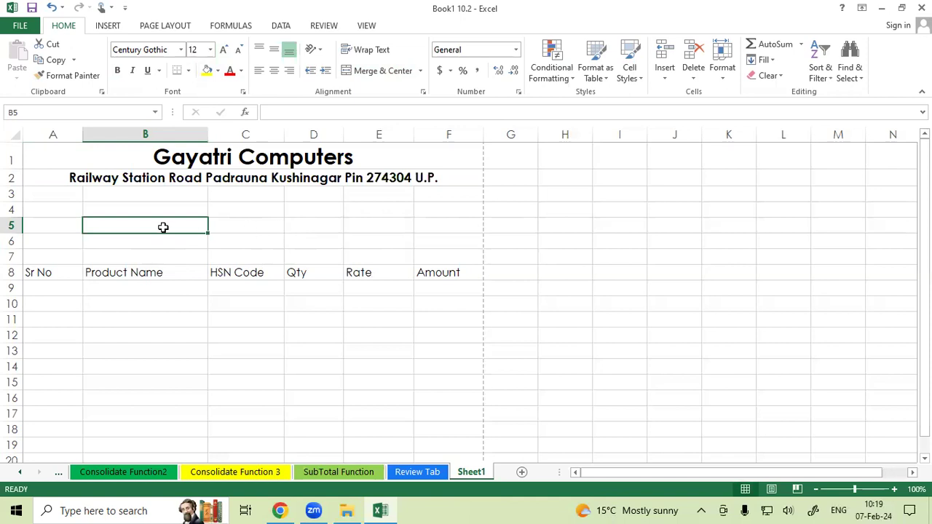
Step: Add a "Name" label in A4 followed by a dotted fill-in line reaching across column B
{"action": "left_click", "coordinate": [44, 194]}
{"action": "left_click_drag", "start_coordinate": [49, 210], "coordinate": [154, 246]}
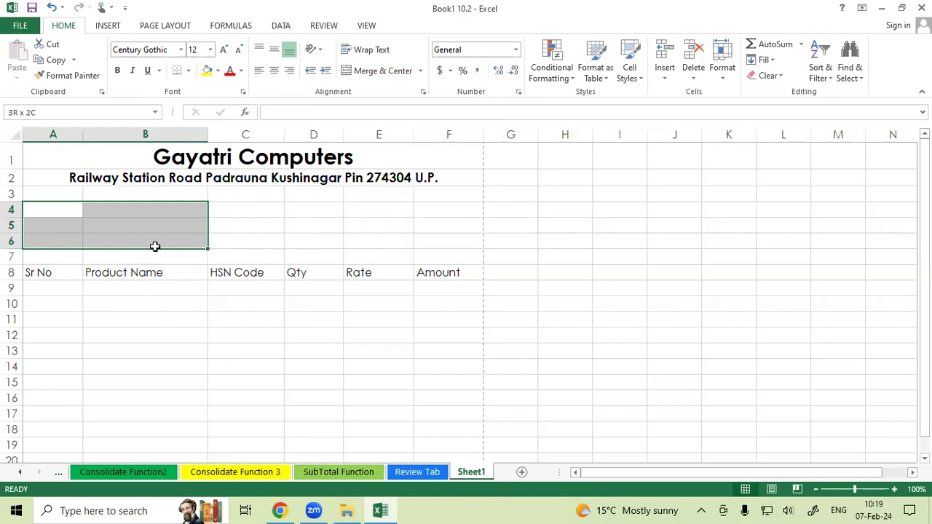
{"action": "left_click_drag", "start_coordinate": [155, 246], "coordinate": [155, 246]}
{"action": "left_click", "coordinate": [62, 209]}
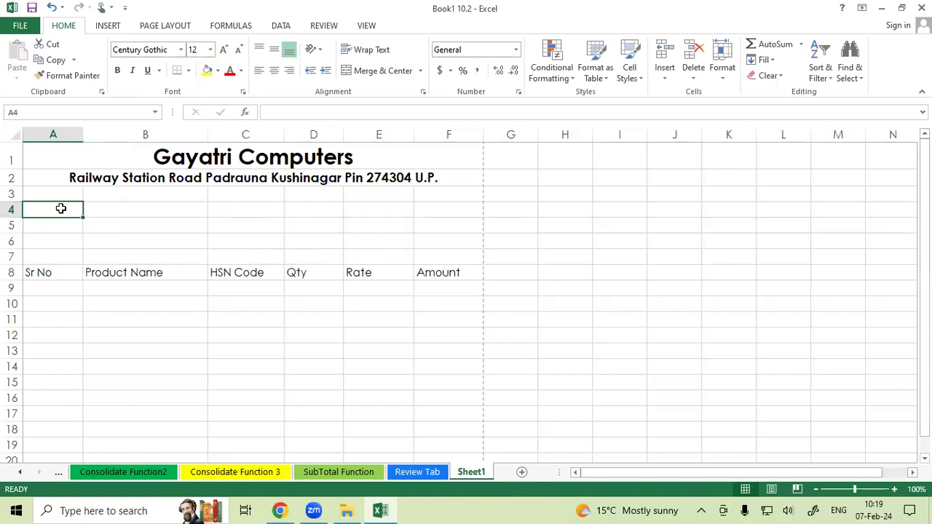
{"action": "type", "text": "Name"}
{"action": "key", "text": "Tab"}
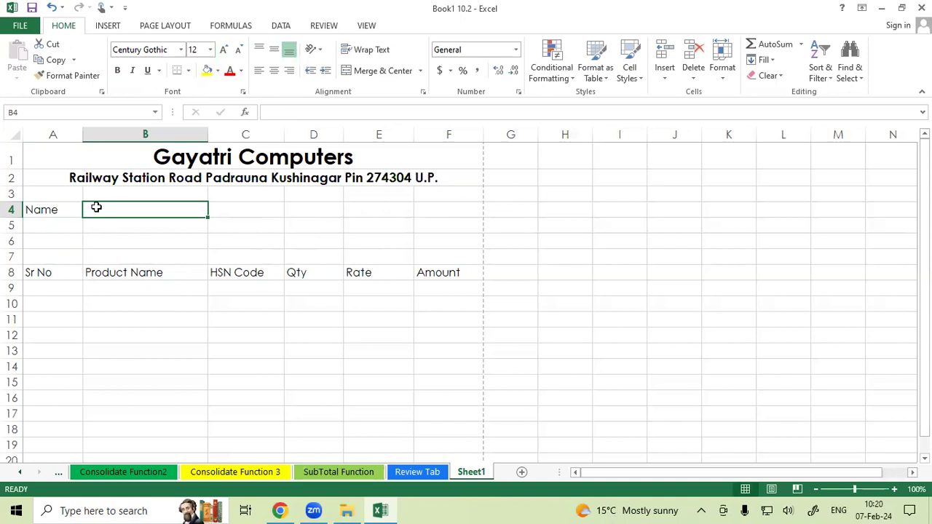
{"action": "left_click", "coordinate": [69, 209]}
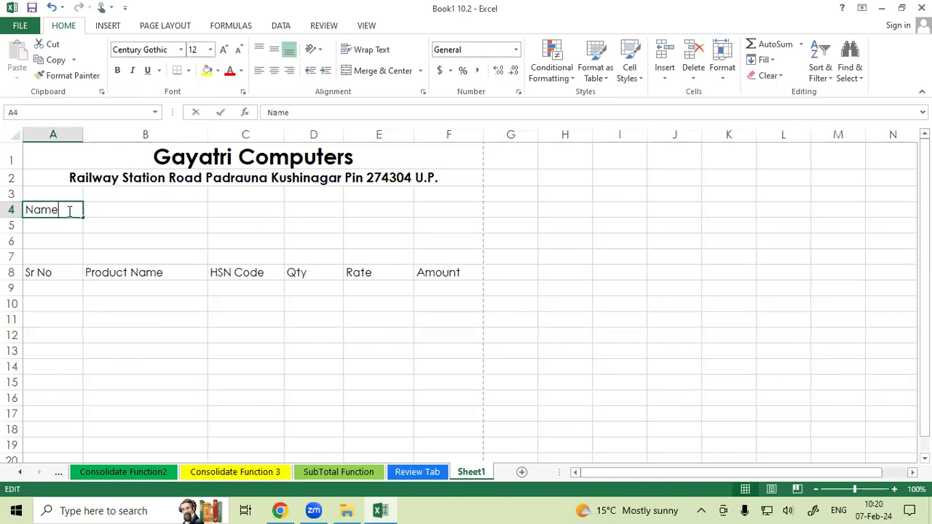
{"action": "double_click", "coordinate": [69, 210]}
{"action": "type", "text": "......................................."}
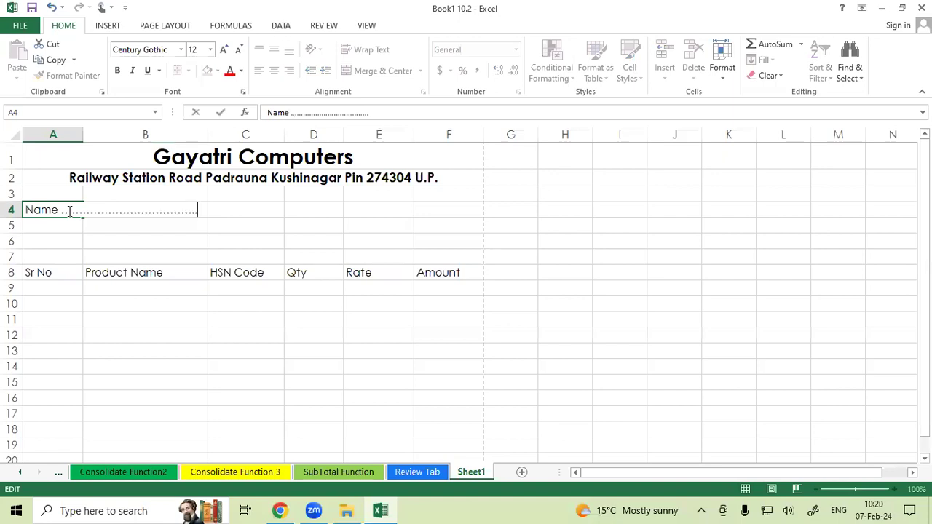
{"action": "key", "text": "Return"}
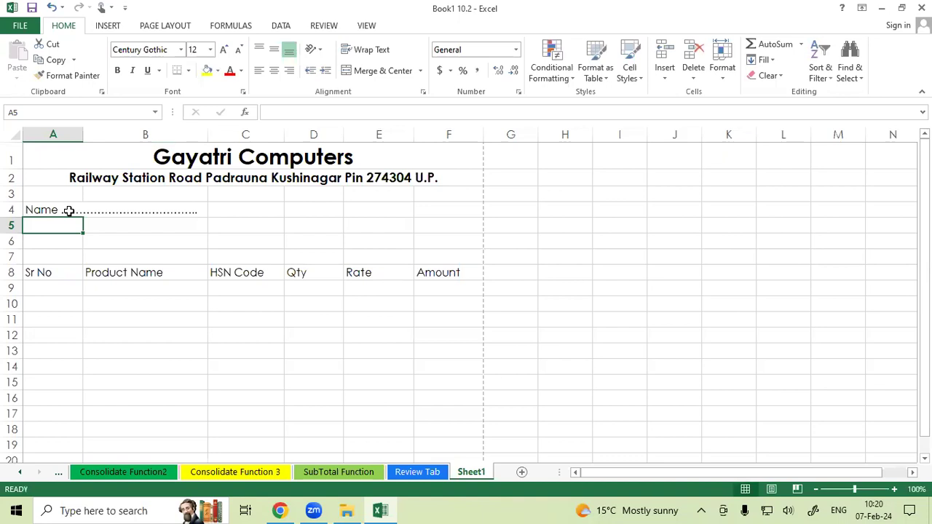
Step: Add an "Address" label with a dotted fill-in line in A5 and a second dotted line in A6
{"action": "type", "text": "Address ................................."}
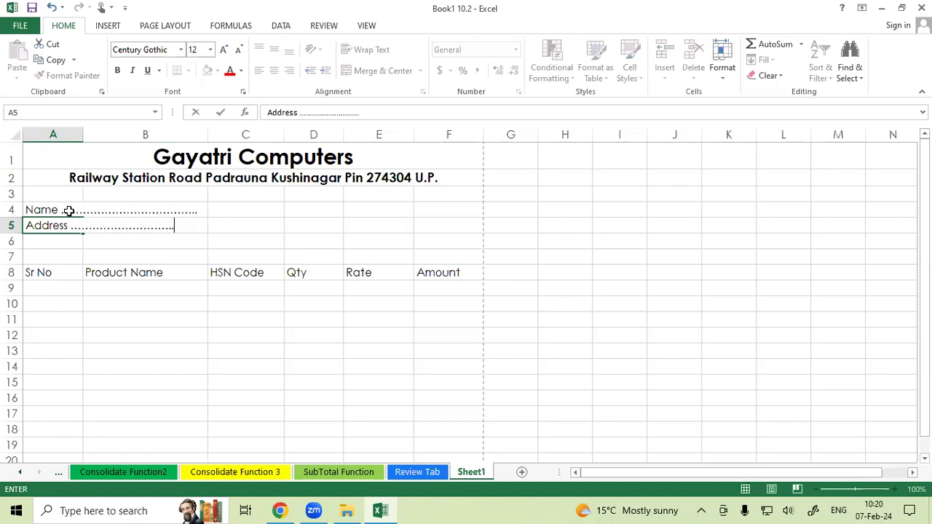
{"action": "type", "text": ".........."}
{"action": "key", "text": "Return"}
{"action": "type", "text": "."}
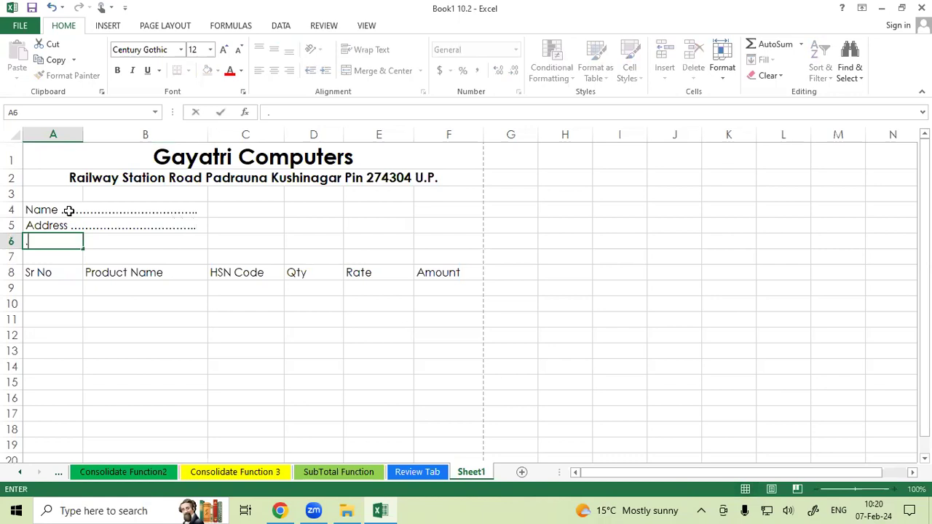
{"action": "type", "text": "........................................................."}
{"action": "key", "text": "Return"}
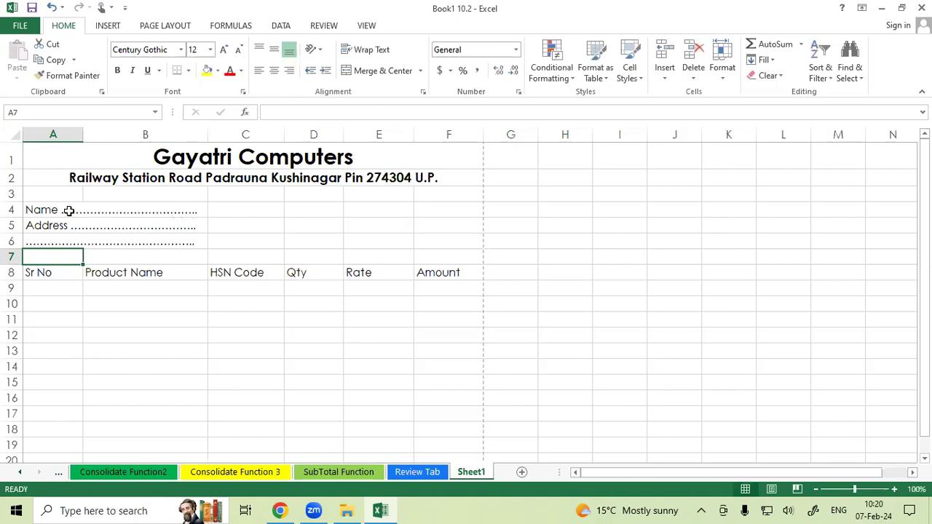
Step: Add a "Mob No" label with a dotted fill-in line in A7
{"action": "type", "text": "Mob No"}
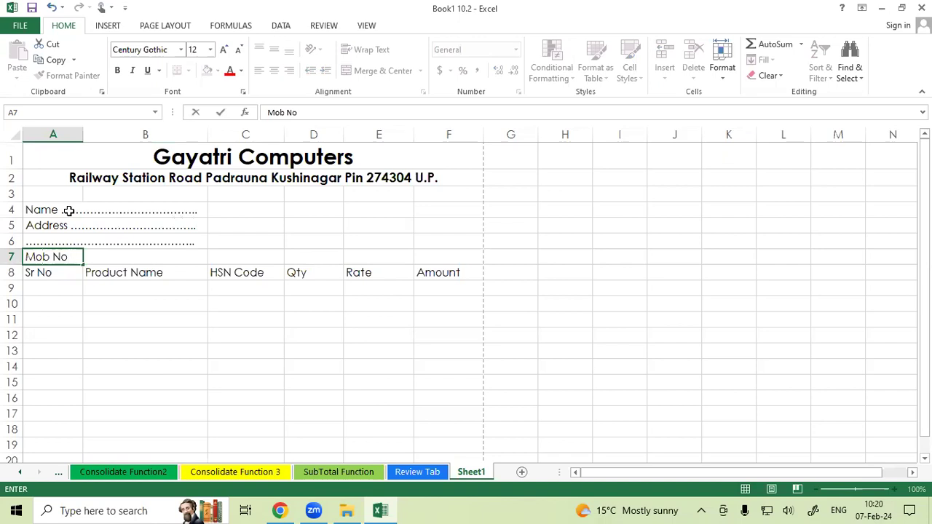
{"action": "type", "text": " ......................................"}
{"action": "key", "text": "Return"}
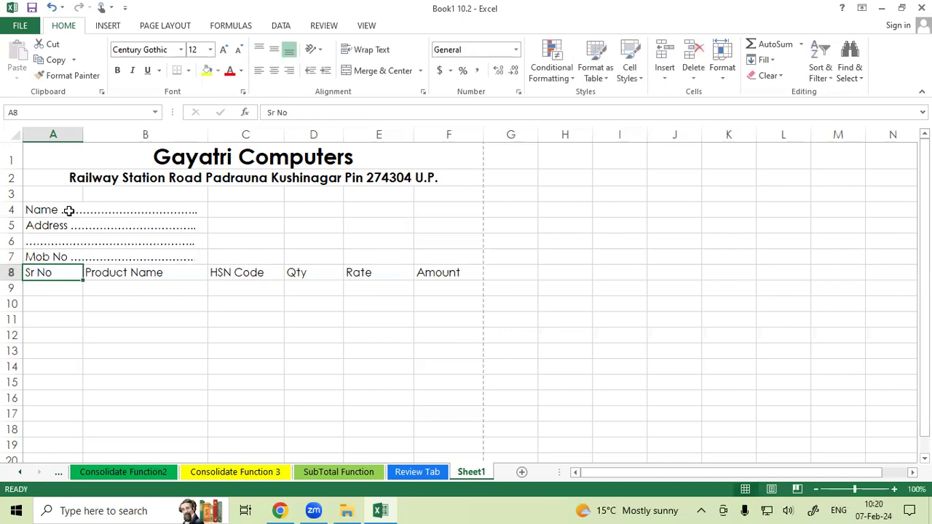
Step: Insert a blank row above the table headings in row 8 to separate them from the customer details
{"action": "left_click", "coordinate": [10, 272]}
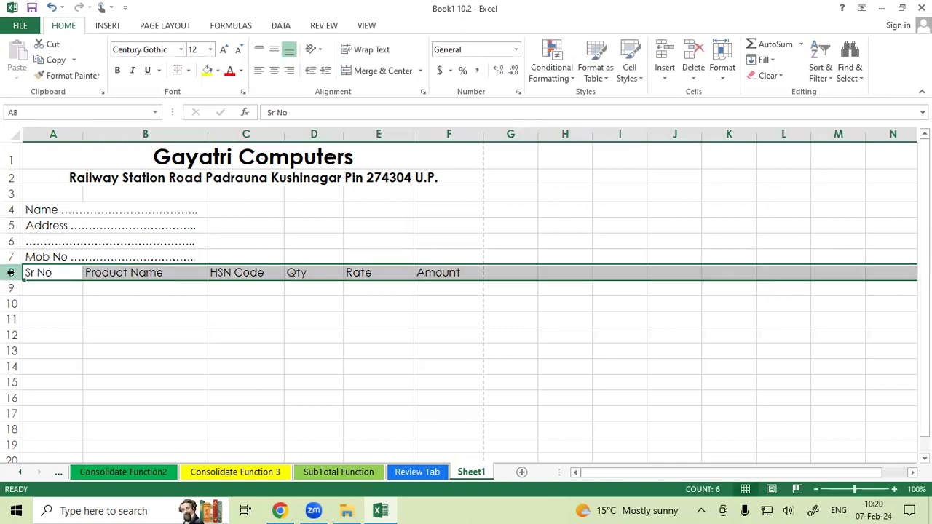
{"action": "left_click", "coordinate": [664, 53]}
{"action": "left_click", "coordinate": [33, 322]}
{"action": "left_click_drag", "start_coordinate": [46, 273], "coordinate": [437, 271]}
{"action": "left_click", "coordinate": [226, 313]}
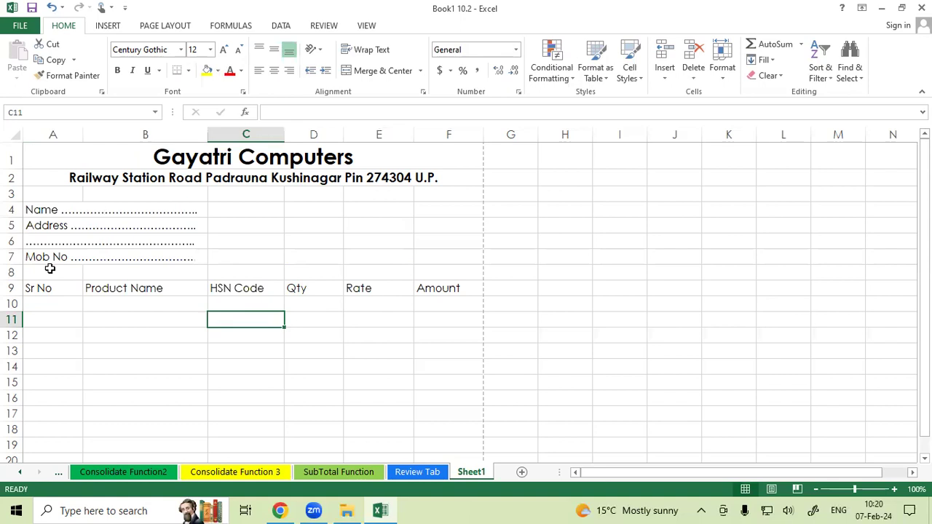
Step: Add an "Invoice No" label in D4 followed by a dotted fill-in line reaching into column F
{"action": "left_click_drag", "start_coordinate": [58, 210], "coordinate": [207, 272]}
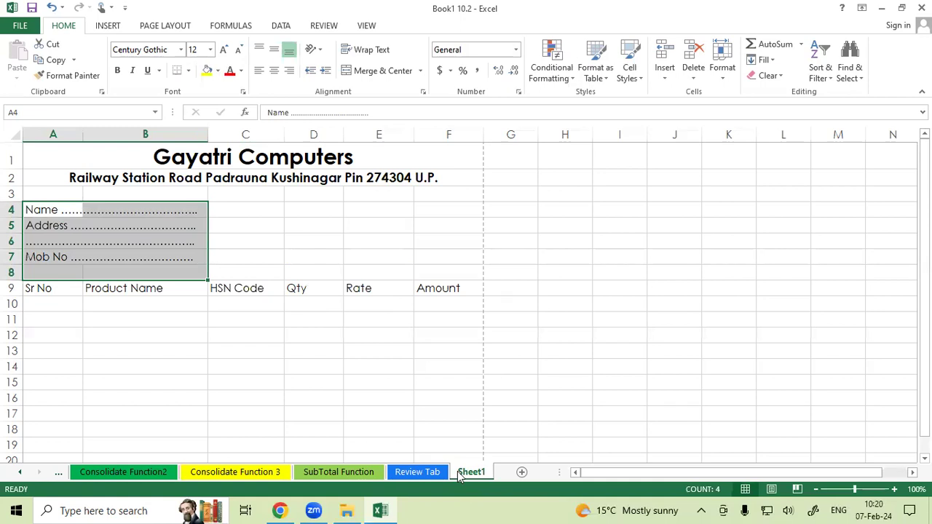
{"action": "left_click_drag", "start_coordinate": [327, 207], "coordinate": [441, 262]}
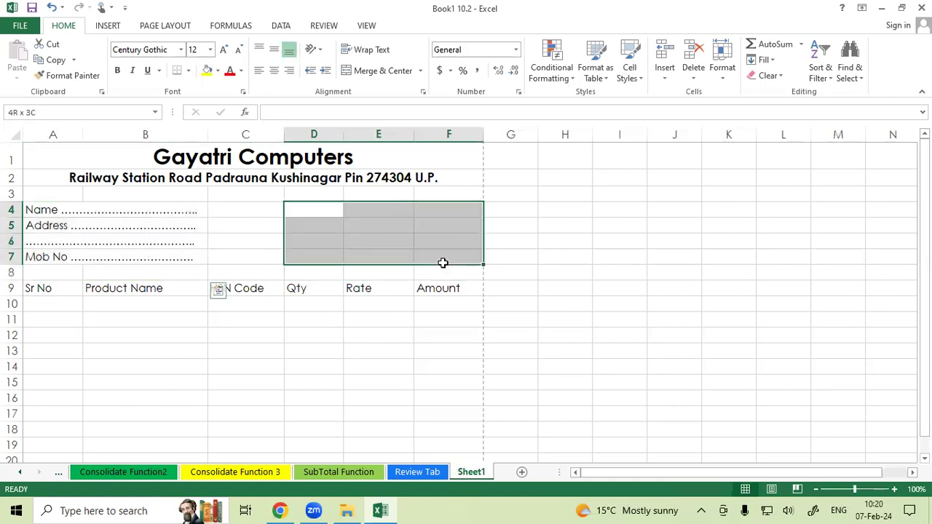
{"action": "left_click", "coordinate": [321, 208]}
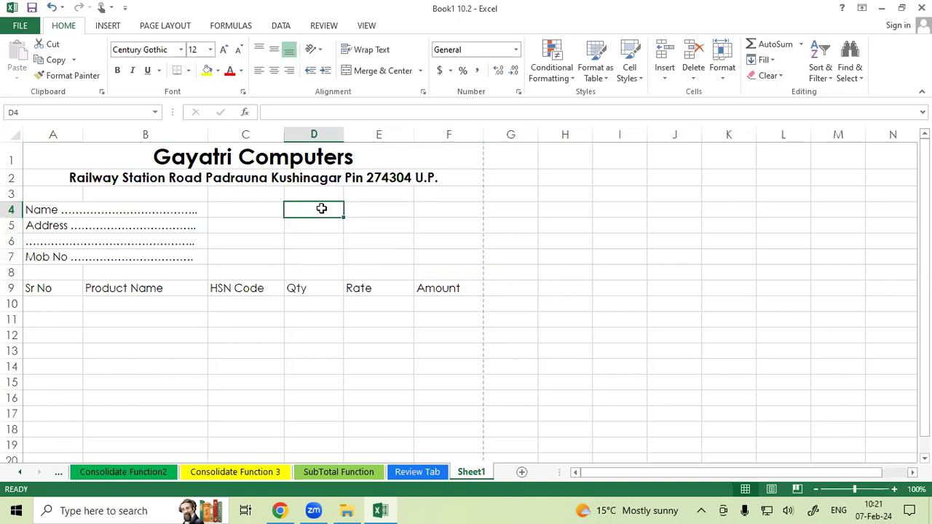
{"action": "type", "text": "Invoi"}
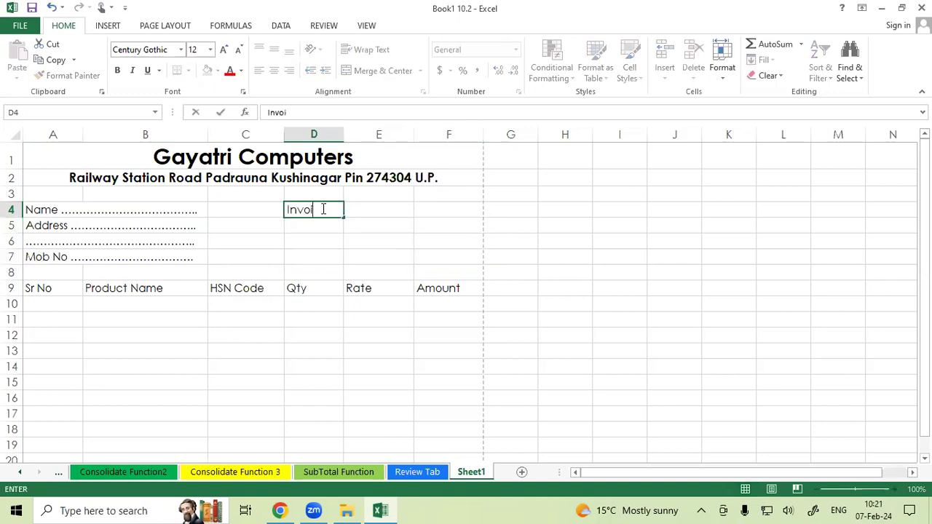
{"action": "type", "text": "ce No ..............................."}
{"action": "key", "text": "Return"}
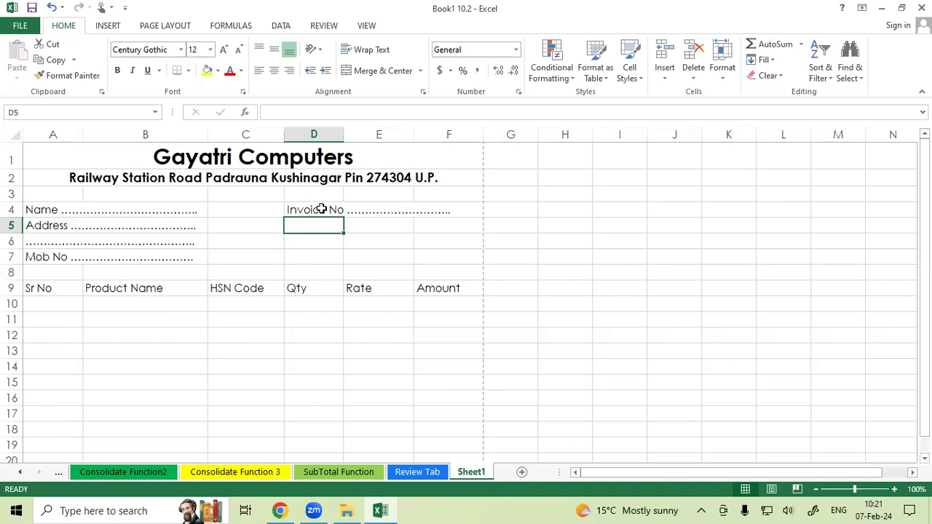
Step: Add a "Date" label with a dotted fill-in line in D5, ending level with the invoice number line
{"action": "type", "text": "Date"}
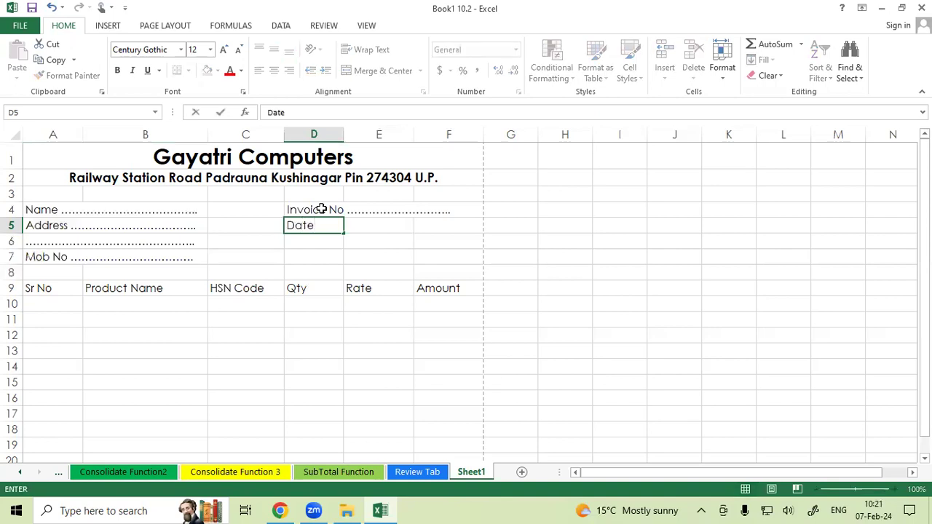
{"action": "type", "text": " .........................................."}
{"action": "key", "text": "Return"}
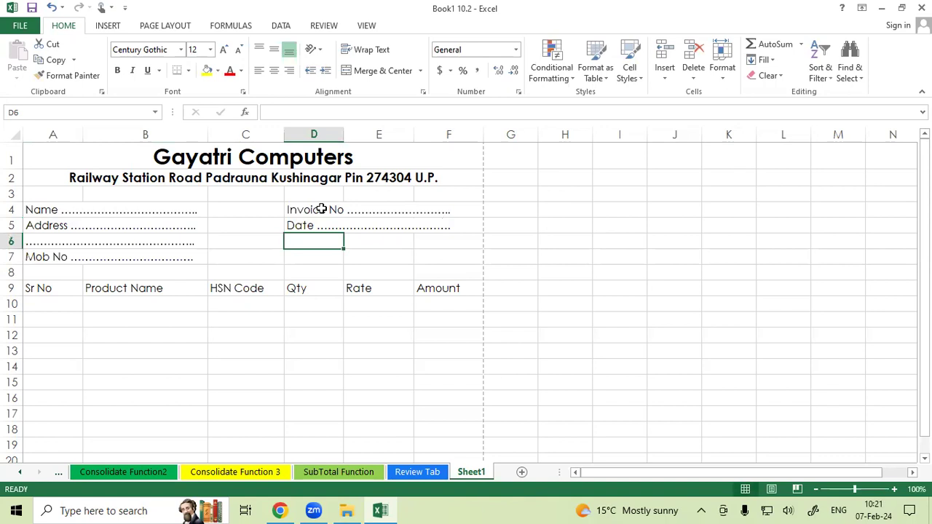
Step: Add a "GSTIN" label in D6 followed by a dotted fill-in line reaching into column F
{"action": "type", "text": "GST"}
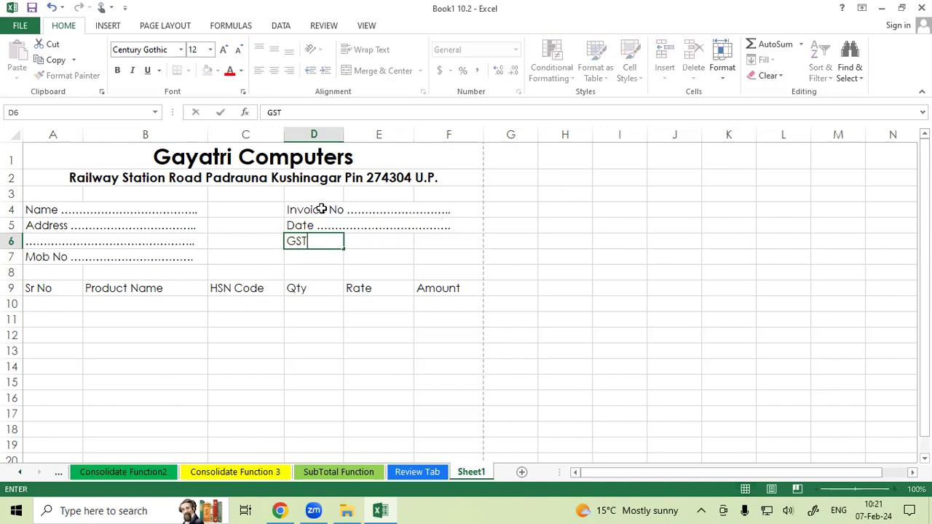
{"action": "type", "text": "IN"}
{"action": "key", "text": "Return"}
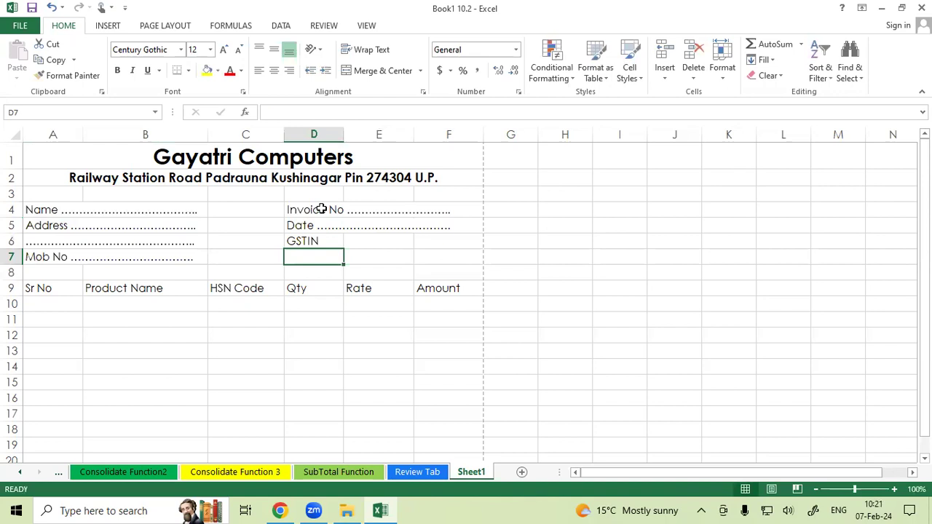
{"action": "double_click", "coordinate": [337, 241]}
{"action": "type", "text": ".................................."}
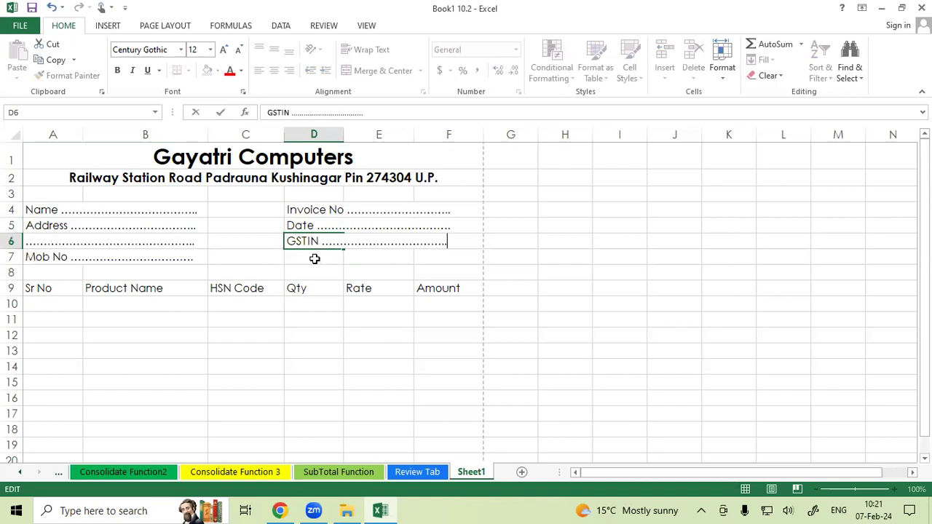
Step: Add a "Business Type" label with a dotted fill-in line in D7
{"action": "left_click", "coordinate": [315, 259]}
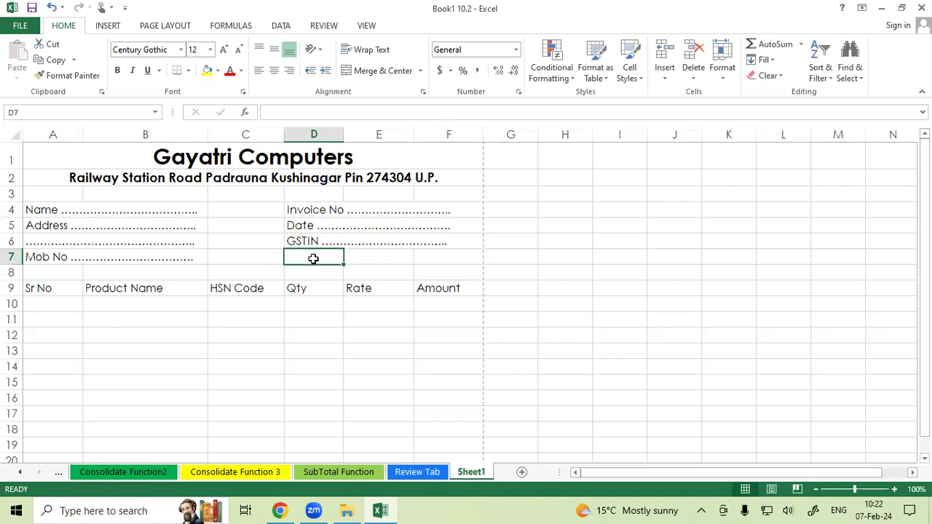
{"action": "type", "text": "B"}
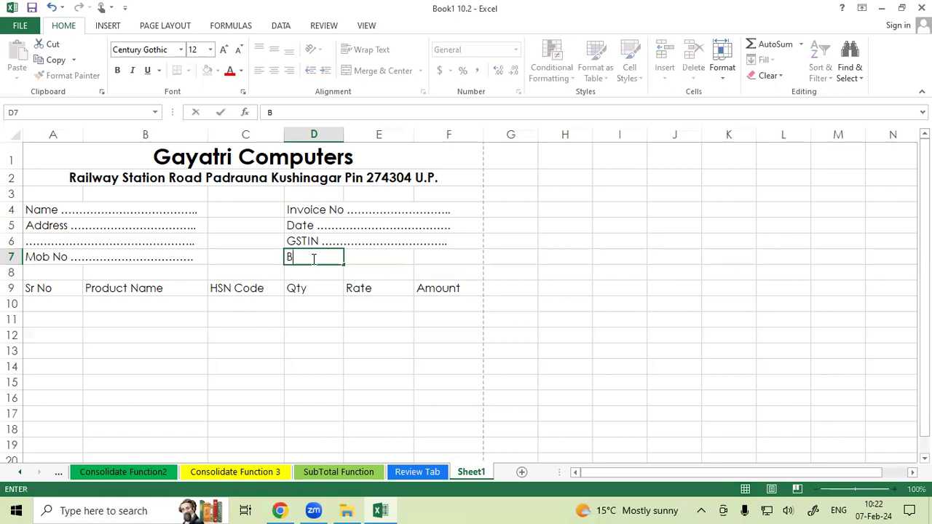
{"action": "type", "text": "usiness Type ."}
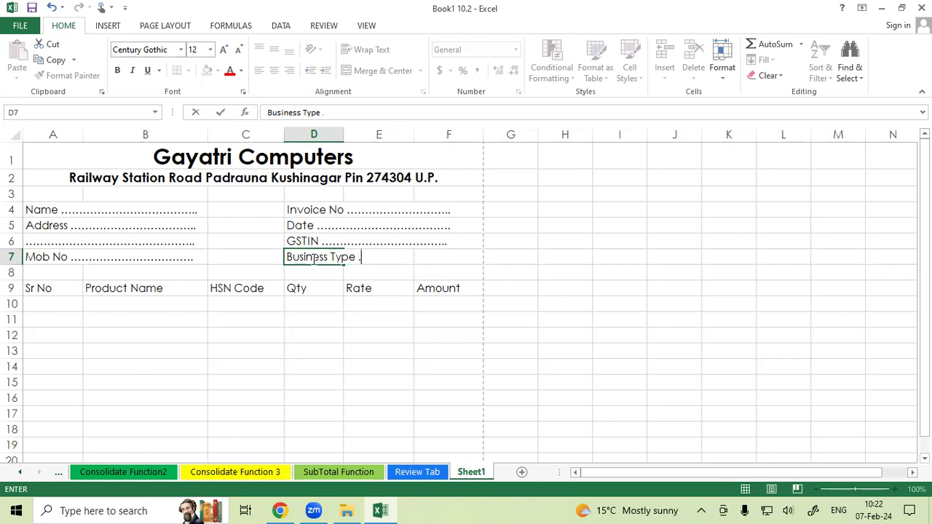
{"action": "type", "text": ".............................................."}
{"action": "left_click", "coordinate": [368, 303]}
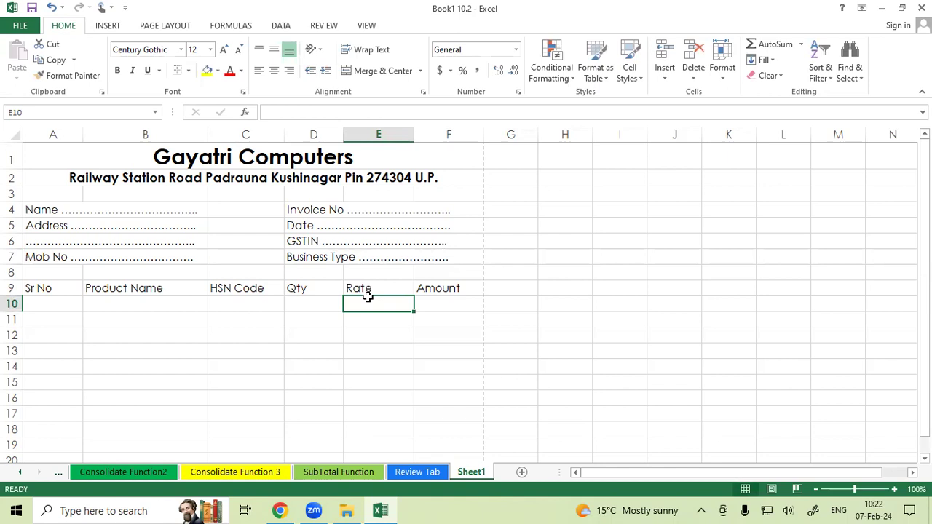
{"action": "left_click", "coordinate": [299, 302]}
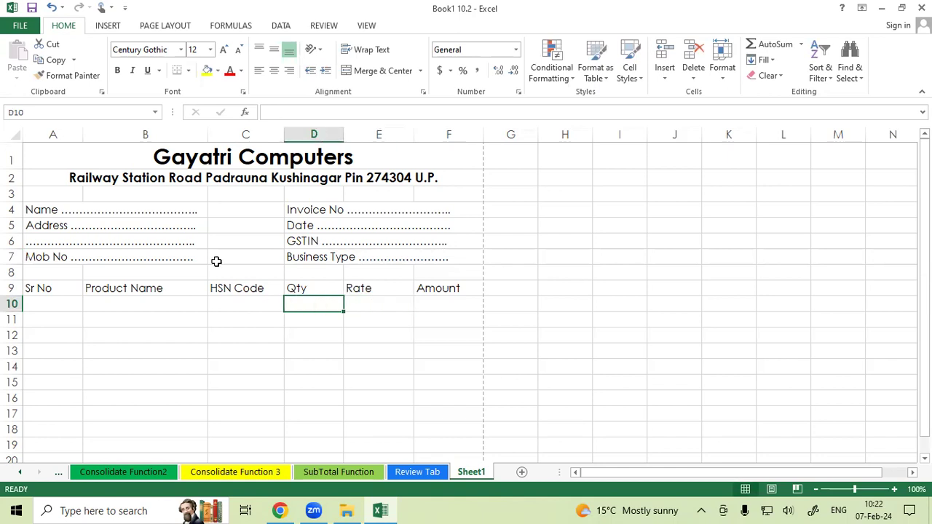
Step: Check the bill layout in the print preview, zoomed in on the page, and return to the sheet
{"action": "left_click", "coordinate": [109, 207]}
{"action": "left_click", "coordinate": [26, 31]}
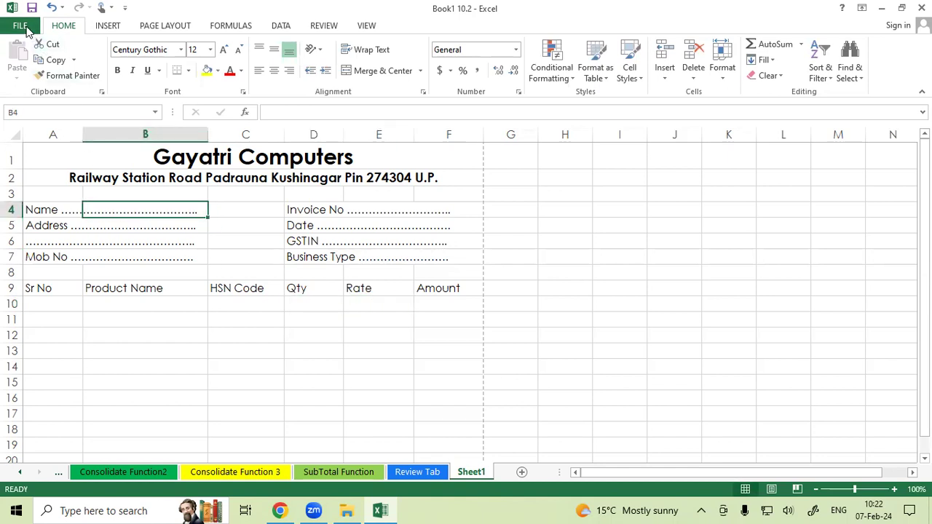
{"action": "left_click", "coordinate": [31, 188]}
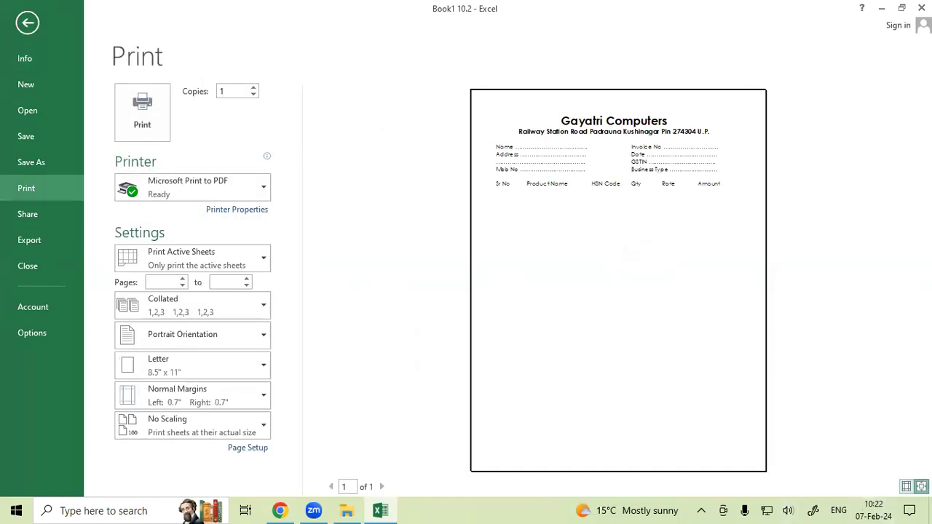
{"action": "left_click", "coordinate": [921, 486]}
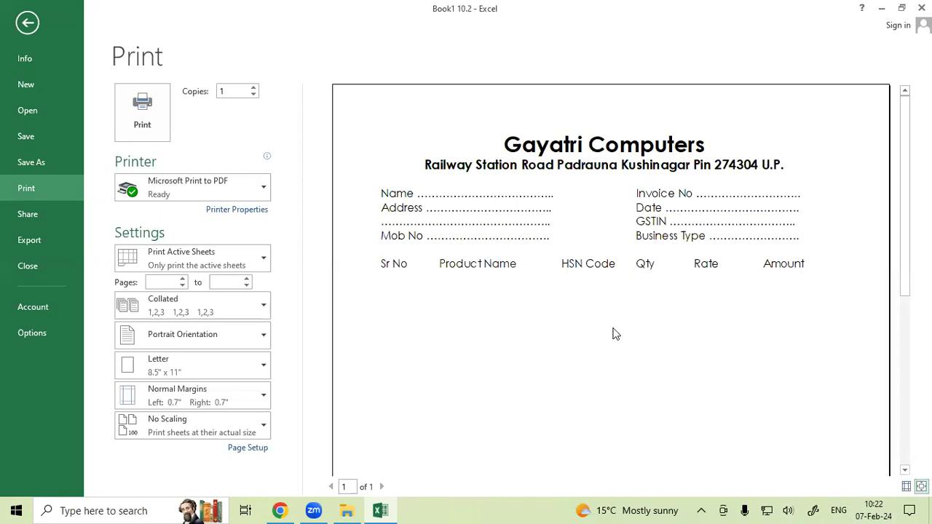
{"action": "left_click", "coordinate": [31, 30]}
Step: Apply a thick box border to the shop name in row 1 and the address in row 2
{"action": "left_click", "coordinate": [97, 148]}
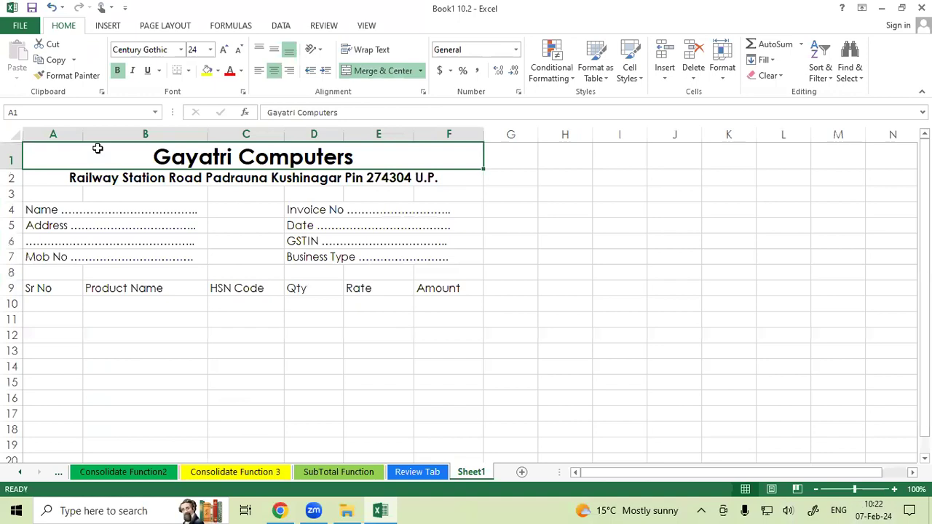
{"action": "left_click", "coordinate": [188, 70]}
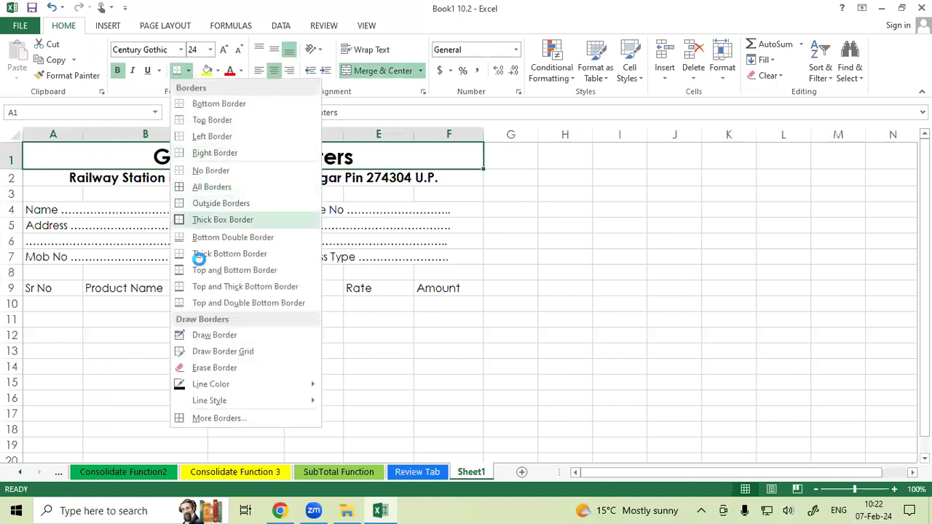
{"action": "left_click", "coordinate": [202, 254]}
{"action": "left_click", "coordinate": [205, 334]}
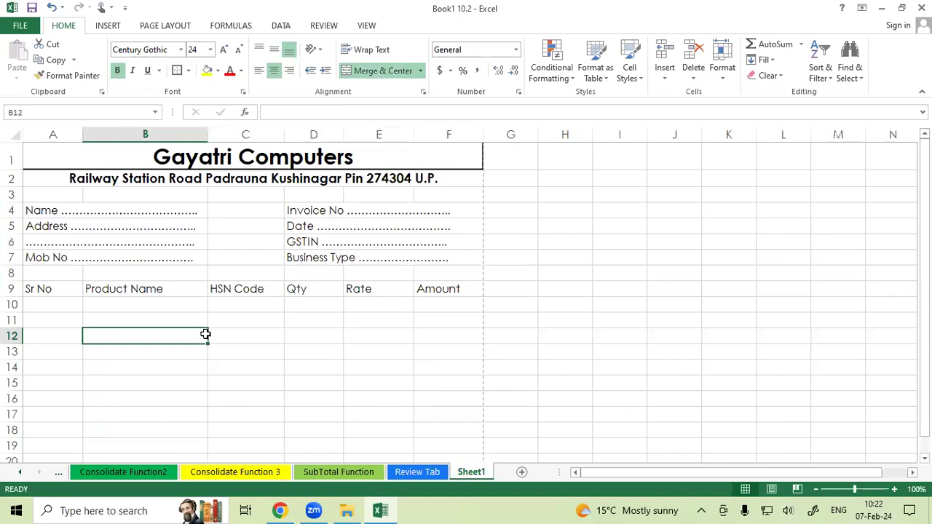
{"action": "left_click", "coordinate": [134, 180]}
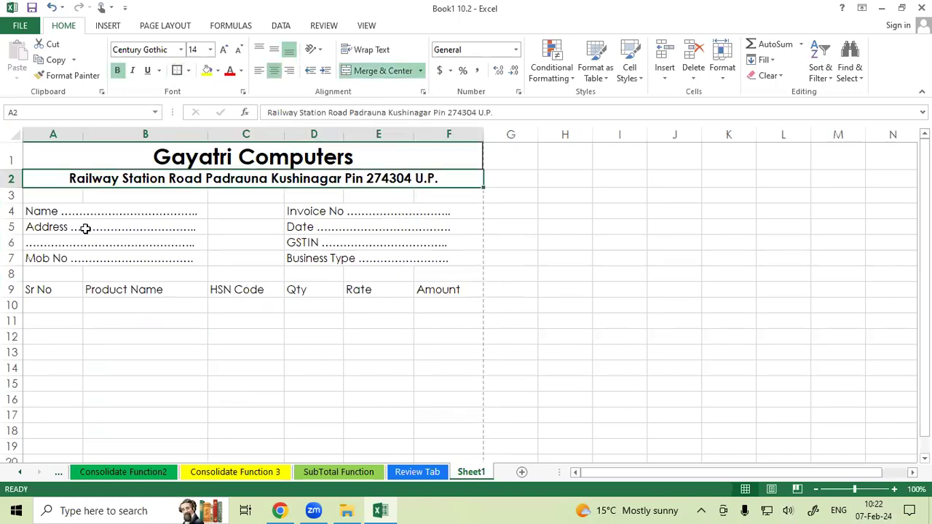
Step: Put thick box borders around the customer details A4:B7 and the invoice details D4:F7
{"action": "left_click_drag", "start_coordinate": [33, 210], "coordinate": [142, 260]}
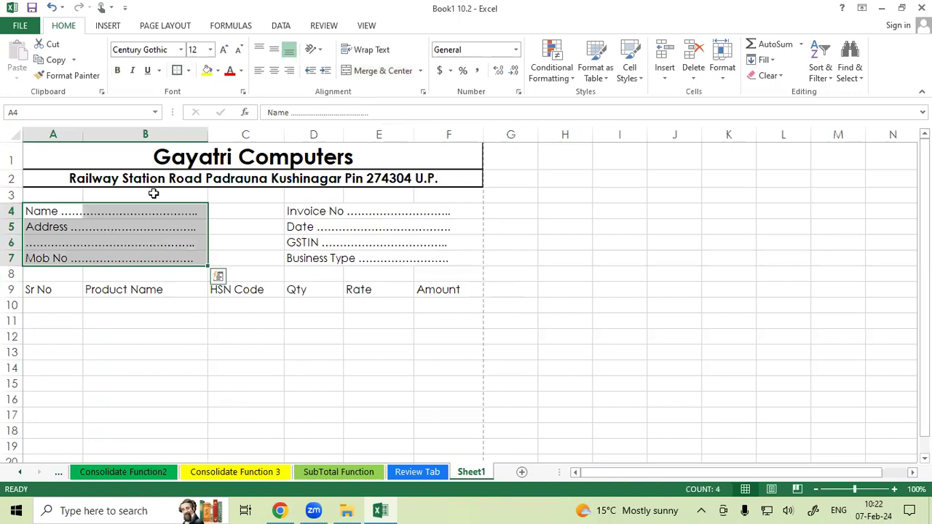
{"action": "left_click_drag", "start_coordinate": [309, 213], "coordinate": [462, 254]}
{"action": "left_click", "coordinate": [178, 70]}
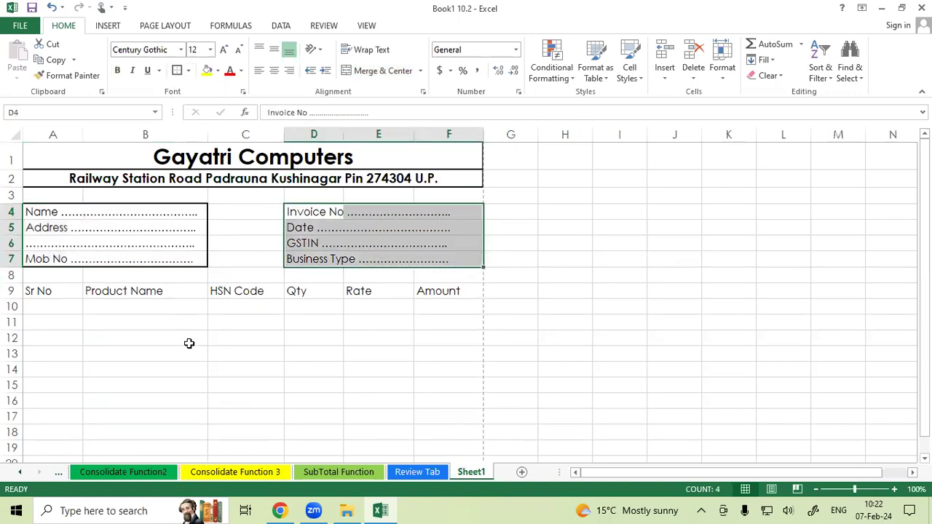
{"action": "left_click", "coordinate": [187, 343]}
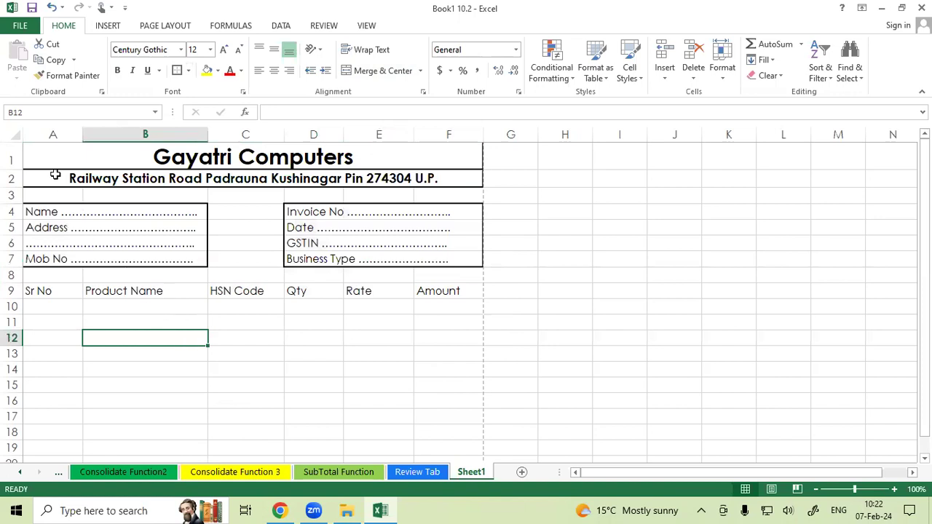
Step: Apply all borders to the whole bill area A1:F35
{"action": "left_click_drag", "start_coordinate": [42, 160], "coordinate": [250, 187]}
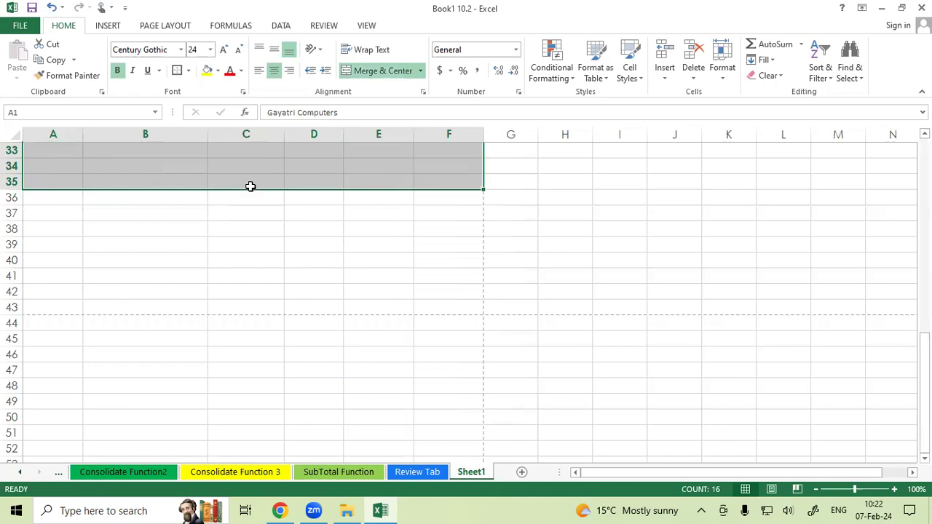
{"action": "left_click", "coordinate": [188, 70]}
{"action": "left_click", "coordinate": [194, 186]}
{"action": "scroll", "coordinate": [234, 258], "scroll_direction": "up", "scroll_amount": 10}
{"action": "scroll", "coordinate": [234, 259], "scroll_direction": "up", "scroll_amount": 1}
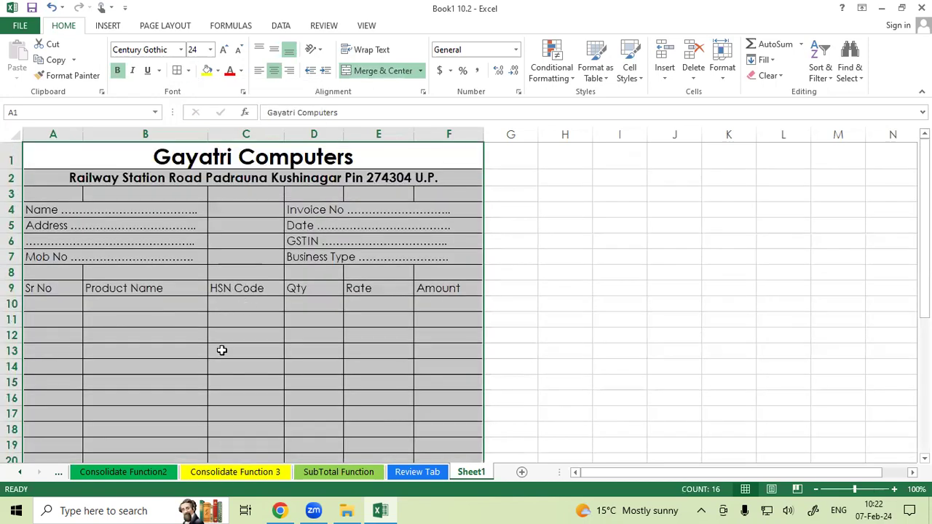
{"action": "left_click", "coordinate": [220, 349]}
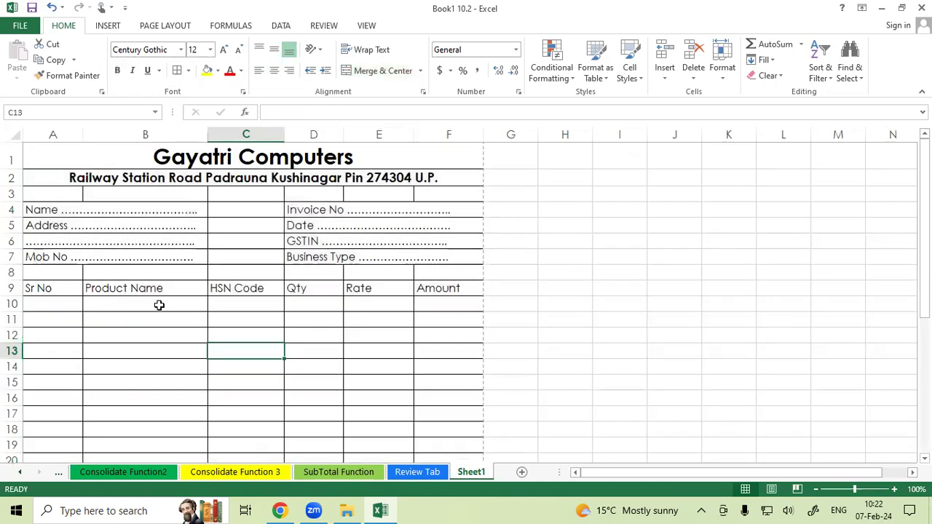
Step: Outline the merged shop name and address rows of the bordered bill with a thick box border each
{"action": "left_click", "coordinate": [103, 159]}
{"action": "left_click", "coordinate": [189, 71]}
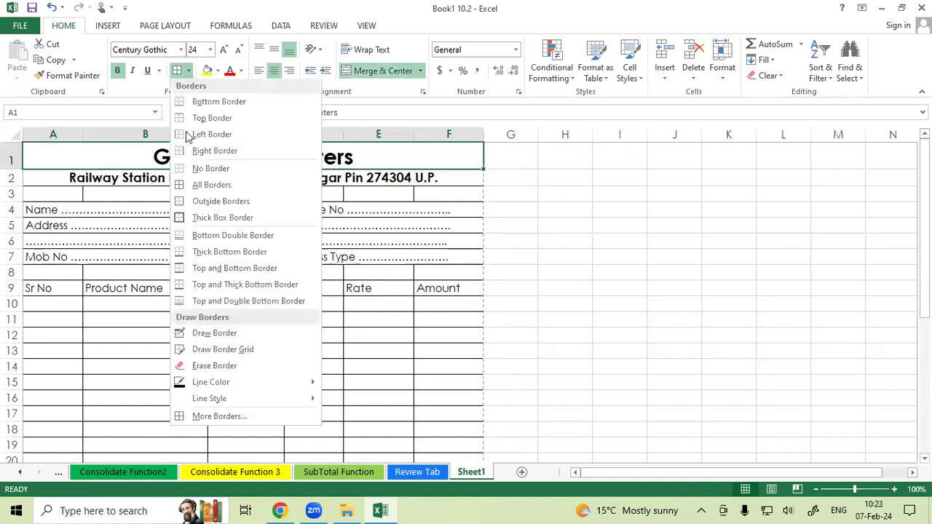
{"action": "left_click", "coordinate": [202, 220]}
{"action": "left_click", "coordinate": [135, 179]}
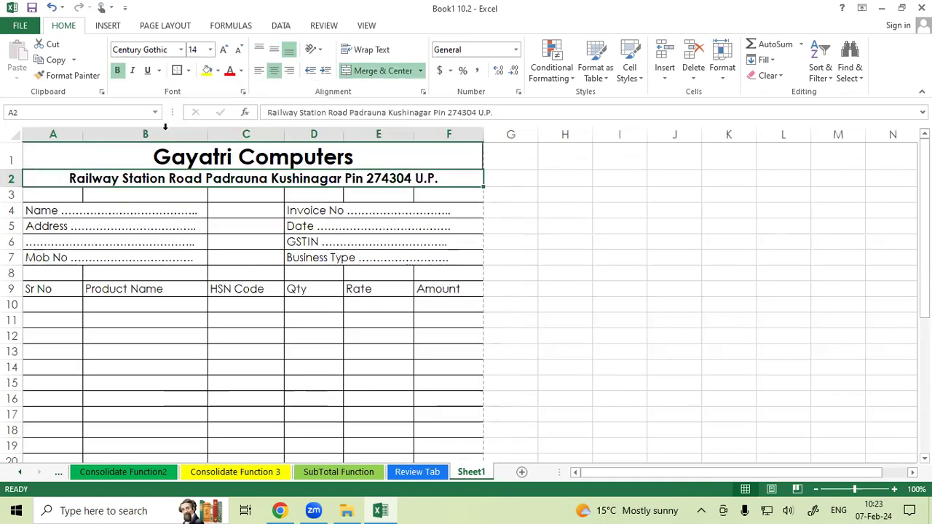
{"action": "left_click", "coordinate": [176, 71]}
Step: Outline the customer block A4:B7 and the invoice block D4:F7 with thick box borders over the grid
{"action": "left_click_drag", "start_coordinate": [53, 212], "coordinate": [149, 262]}
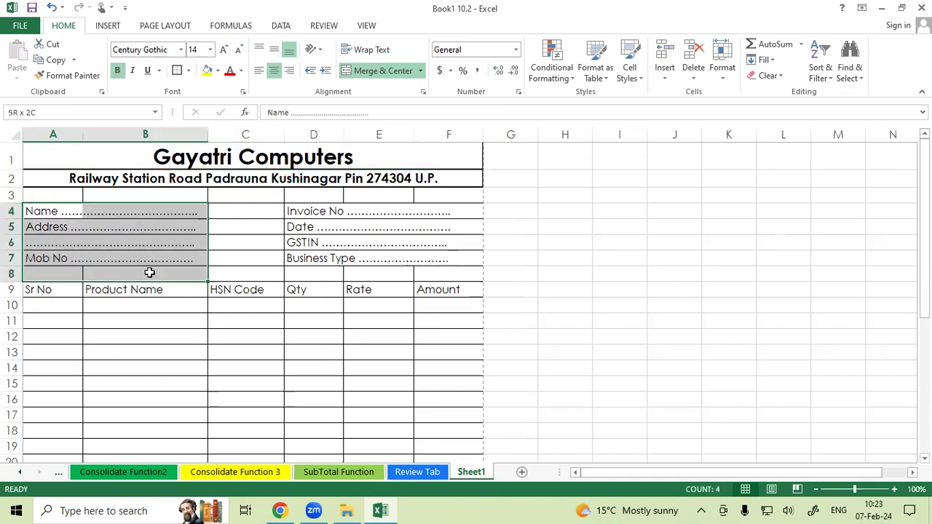
{"action": "left_click", "coordinate": [177, 70]}
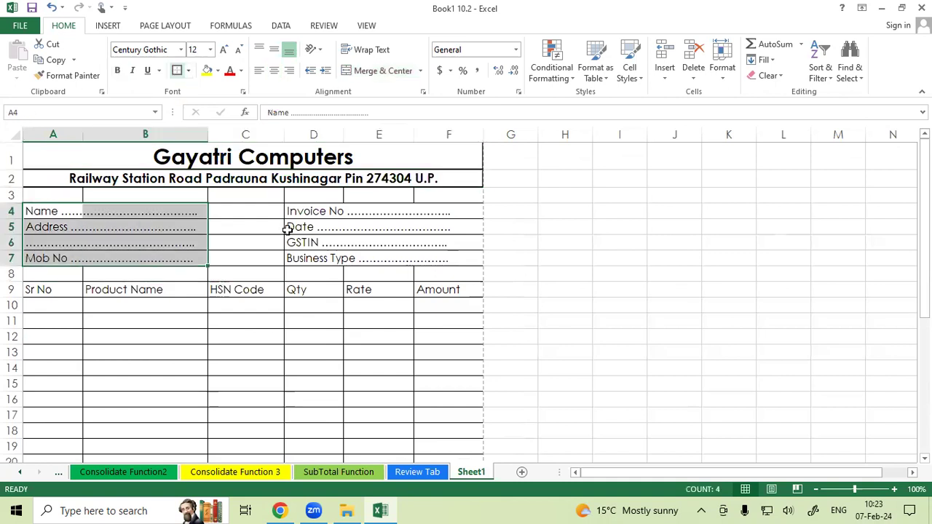
{"action": "left_click_drag", "start_coordinate": [291, 212], "coordinate": [443, 256]}
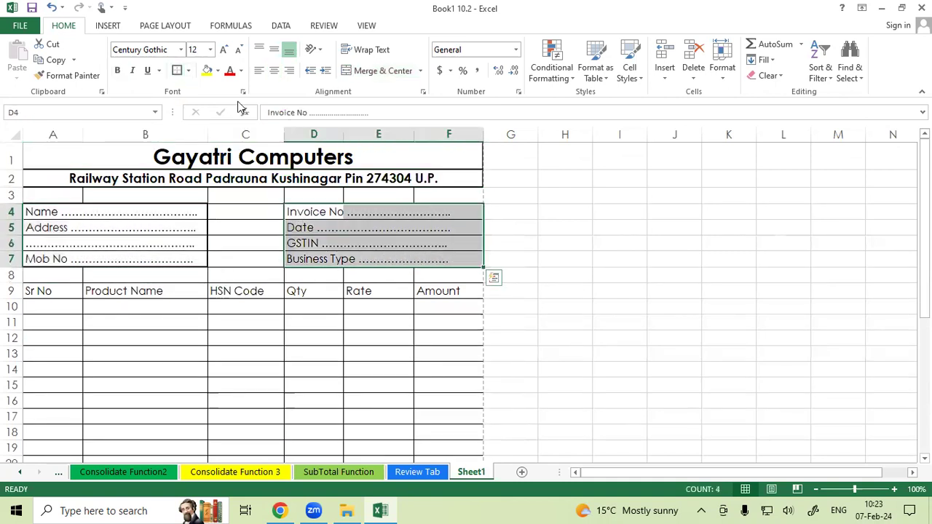
Step: Outline the product table in columns A to F, from the row 9 headings down, with a thick box border
{"action": "left_click_drag", "start_coordinate": [40, 289], "coordinate": [442, 389]}
{"action": "scroll", "coordinate": [188, 347], "scroll_direction": "up", "scroll_amount": 4}
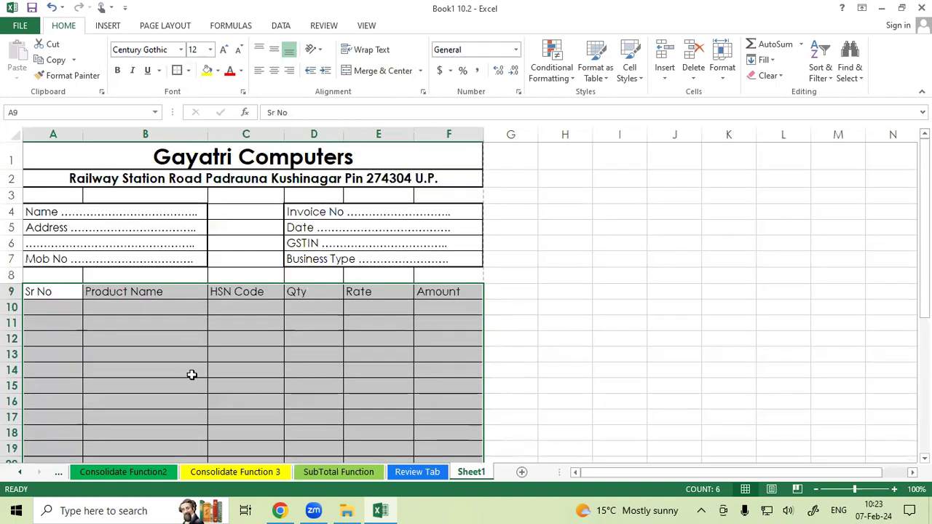
{"action": "left_click", "coordinate": [192, 374]}
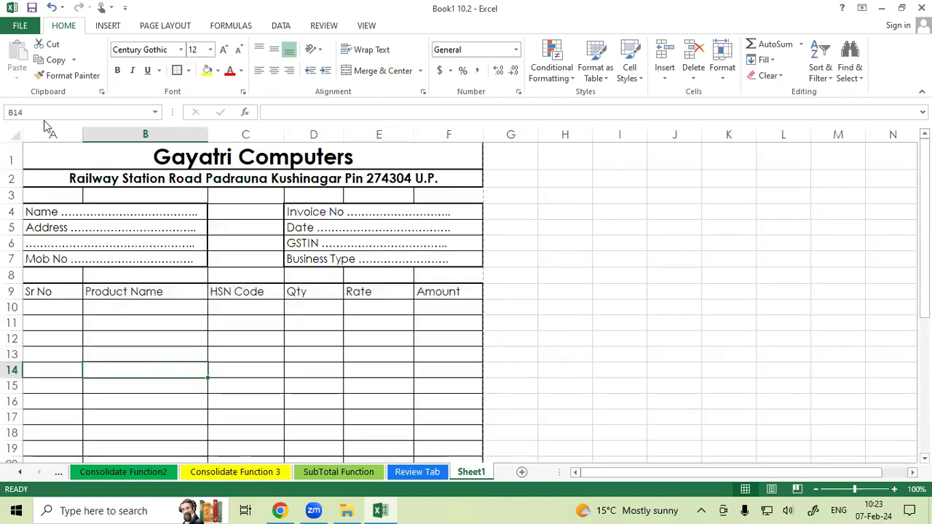
Step: Check the bordered bill layout in the print preview, from the shop header down through the product table
{"action": "left_click", "coordinate": [19, 26]}
{"action": "left_click", "coordinate": [43, 188]}
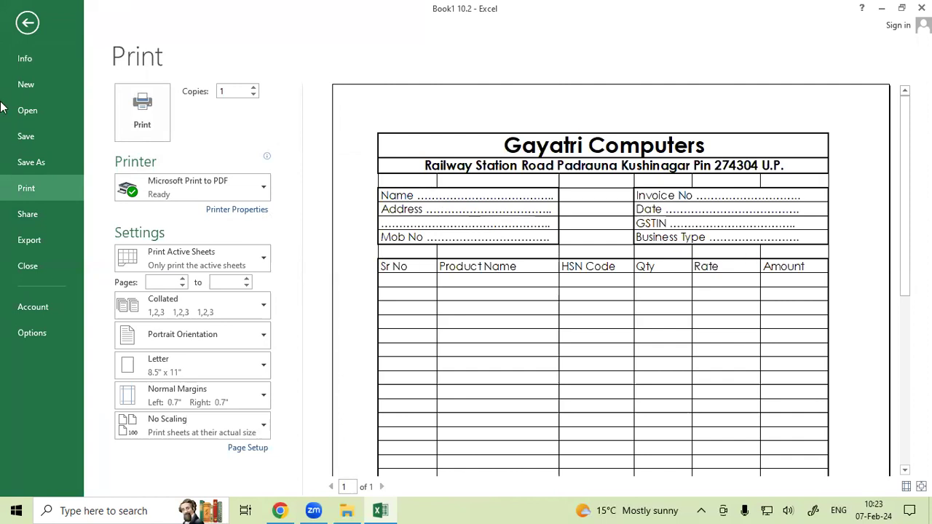
{"action": "left_click", "coordinate": [27, 22]}
{"action": "mouse_move", "coordinate": [30, 196]}
{"action": "left_mouse_down"}
{"action": "mouse_move", "coordinate": [296, 281]}
{"action": "mouse_move", "coordinate": [442, 279]}
{"action": "left_mouse_up"}
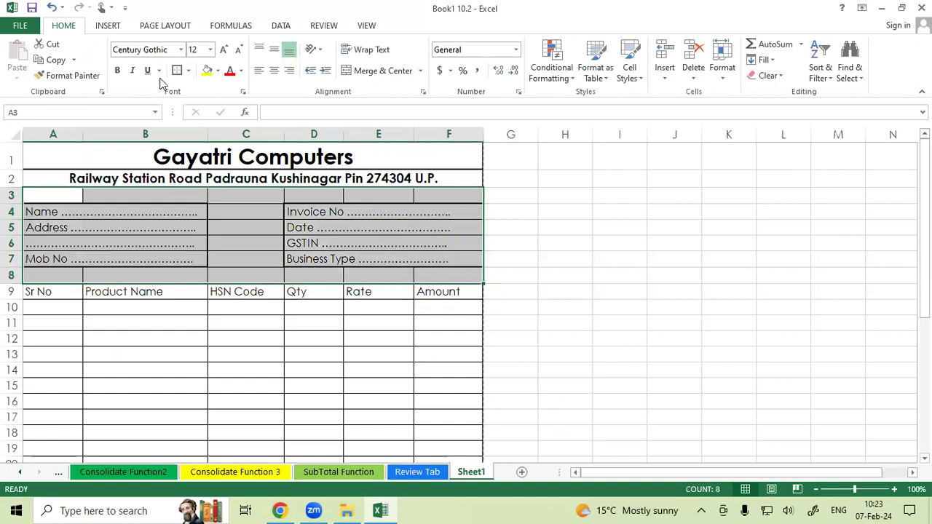
{"action": "left_click", "coordinate": [191, 320]}
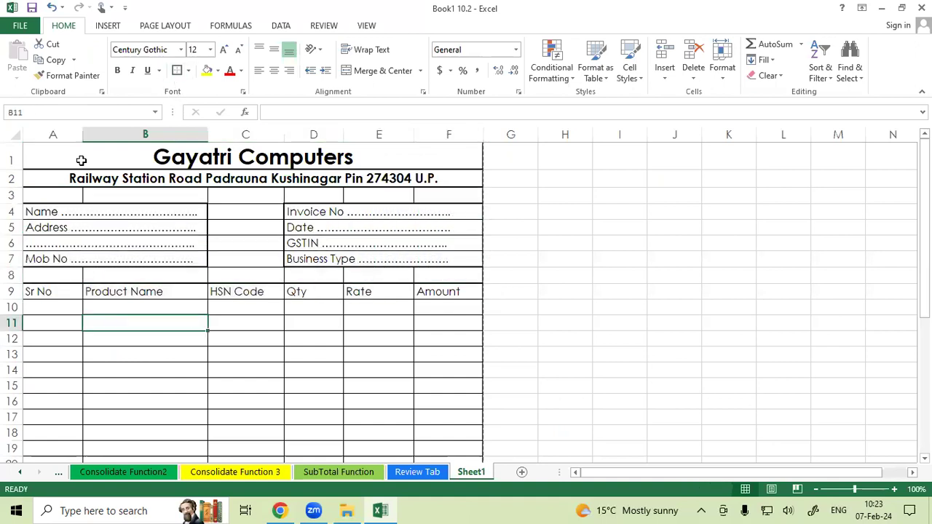
{"action": "left_click", "coordinate": [22, 26]}
{"action": "left_click", "coordinate": [44, 189]}
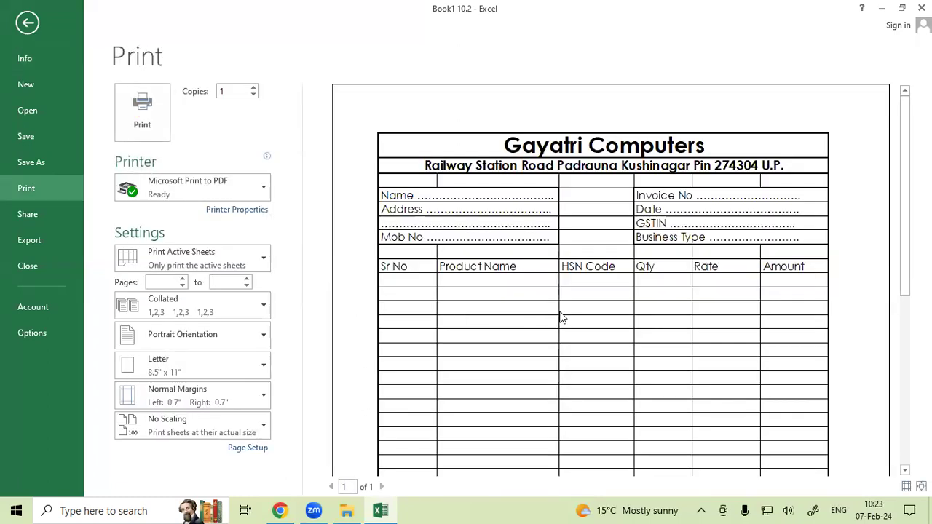
{"action": "scroll", "coordinate": [561, 318], "scroll_direction": "down", "scroll_amount": 2}
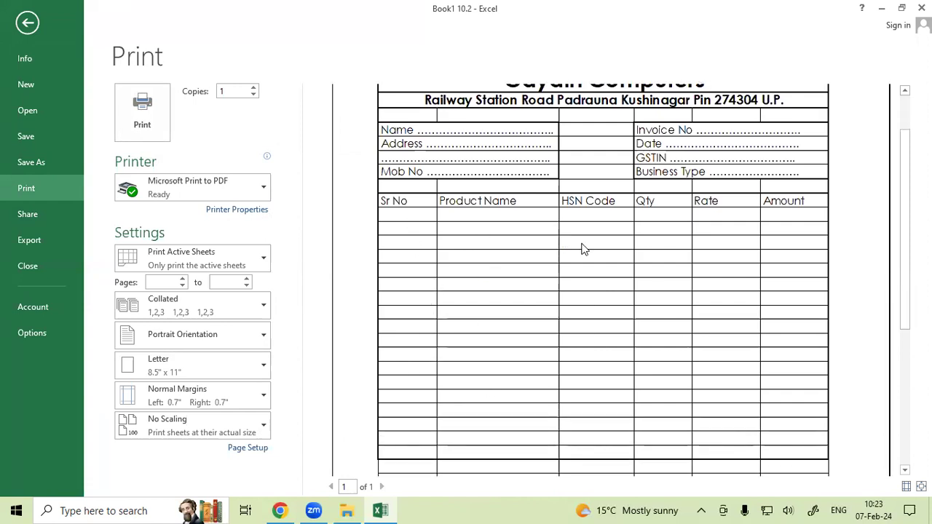
{"action": "left_click", "coordinate": [736, 364]}
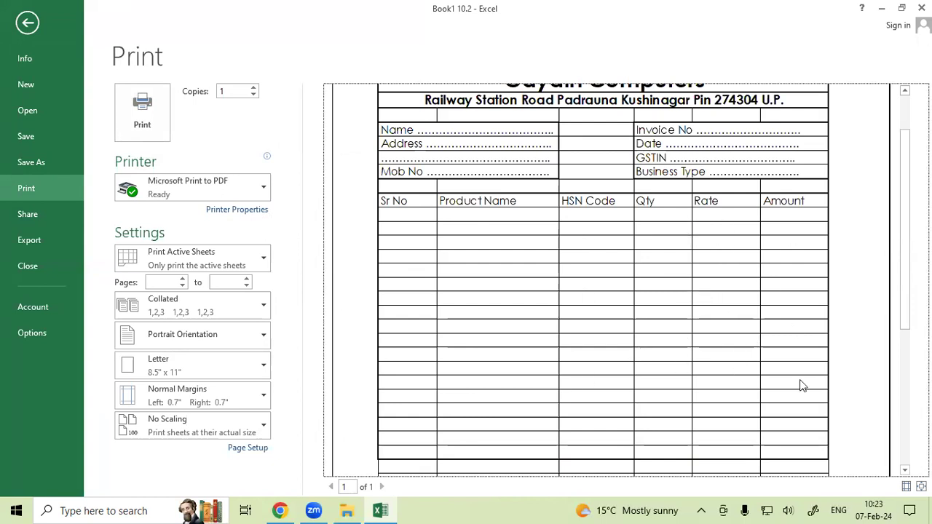
{"action": "key", "text": "Escape"}
Step: Make the product table headings in A9:F9, from Sr No to Amount, bold
{"action": "left_click_drag", "start_coordinate": [59, 291], "coordinate": [145, 291]}
{"action": "left_click_drag", "start_coordinate": [302, 292], "coordinate": [423, 291]}
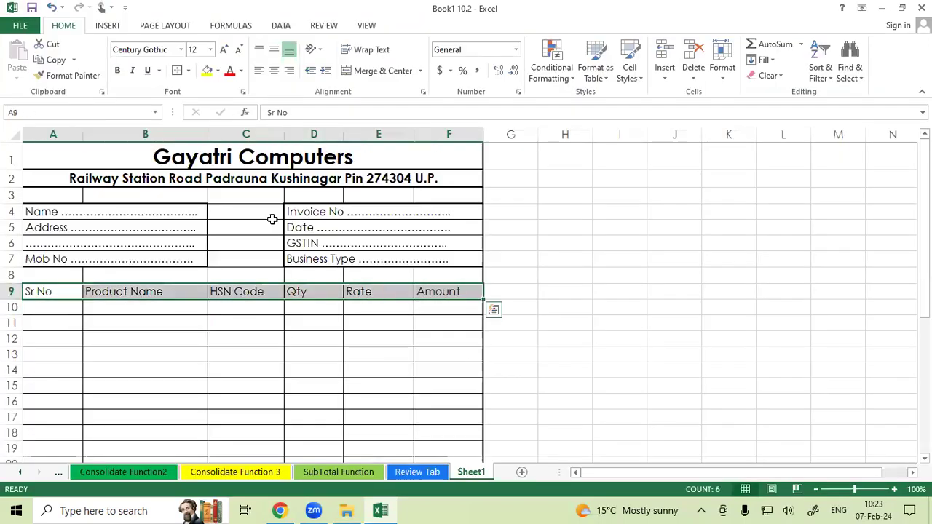
{"action": "left_click", "coordinate": [117, 72]}
{"action": "left_click", "coordinate": [126, 327]}
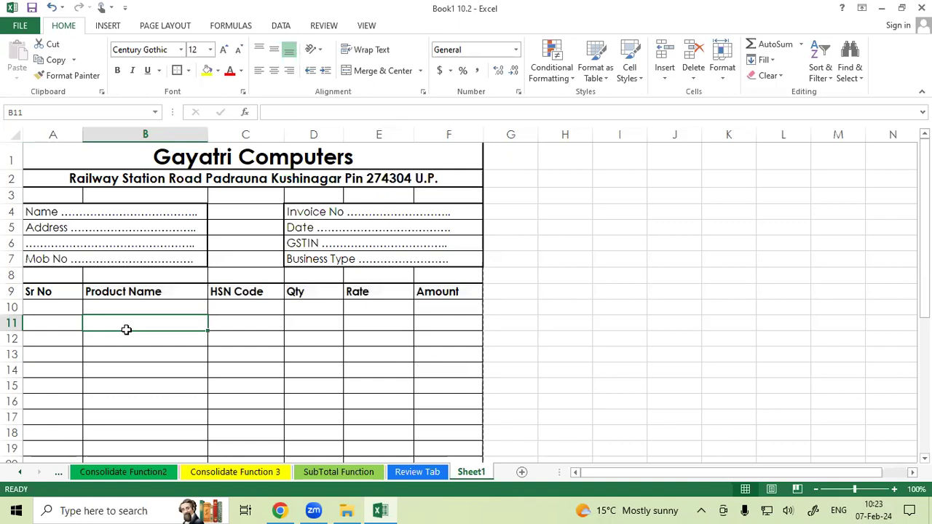
Step: Fill the Sr No column with serial numbers 1 to 18 in cells A10 to A27
{"action": "left_click", "coordinate": [60, 313]}
{"action": "type", "text": "1"}
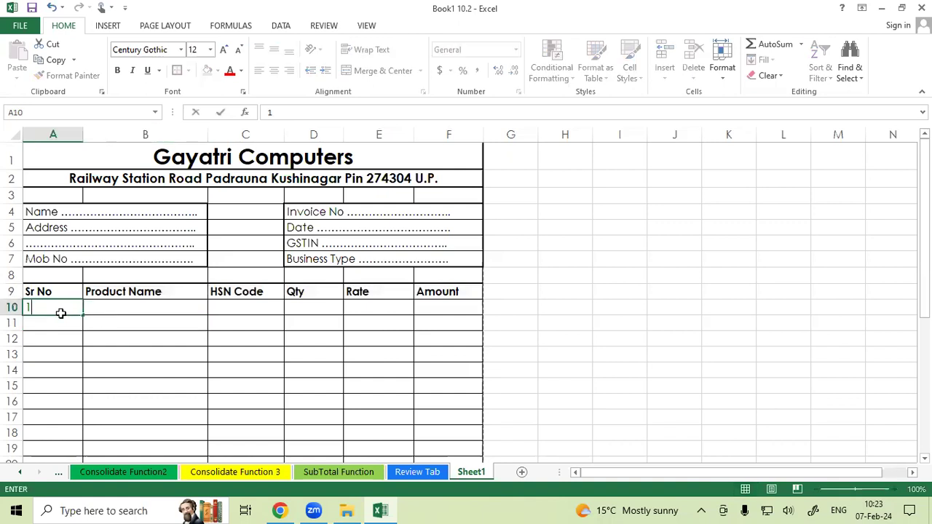
{"action": "key", "text": "Return"}
{"action": "type", "text": "2"}
{"action": "key", "text": "Return"}
{"action": "left_click_drag", "start_coordinate": [60, 311], "coordinate": [82, 405]}
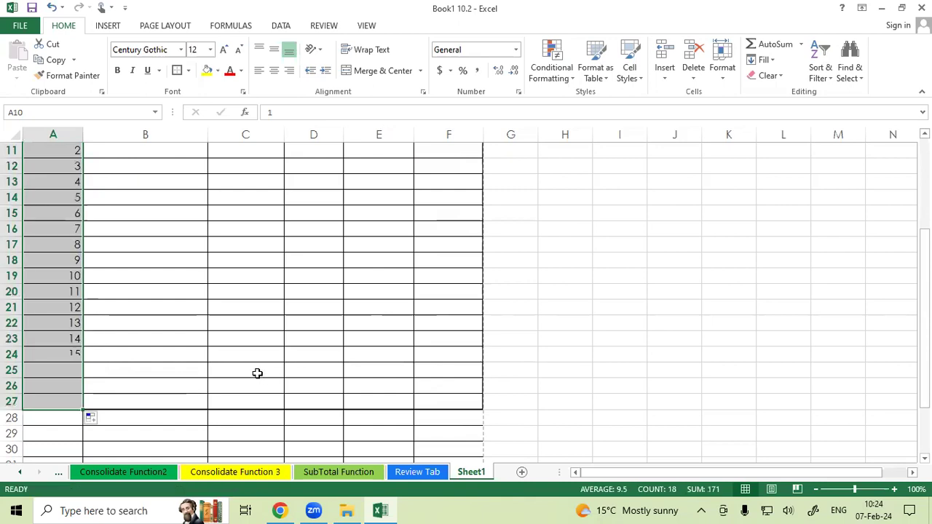
{"action": "left_click", "coordinate": [148, 372]}
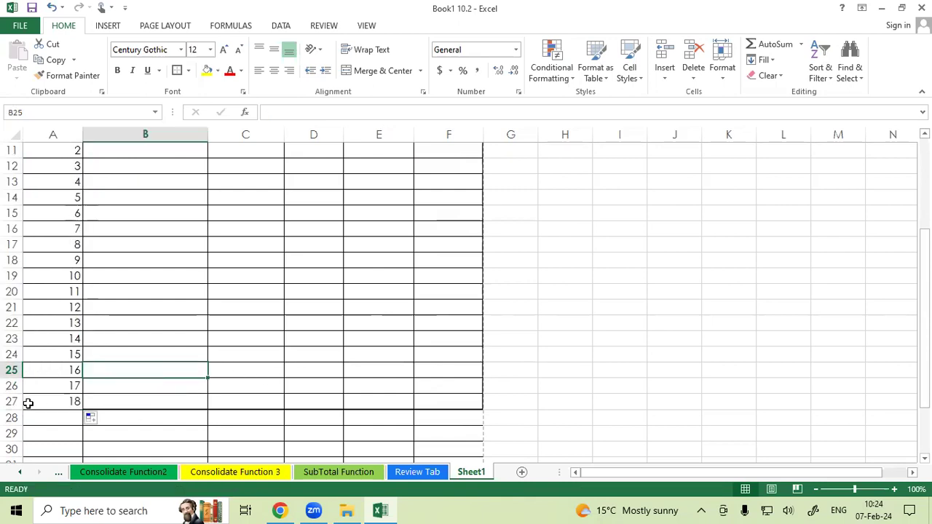
{"action": "left_click", "coordinate": [28, 403]}
{"action": "left_click", "coordinate": [182, 375]}
{"action": "scroll", "coordinate": [184, 374], "scroll_direction": "up", "scroll_amount": 4}
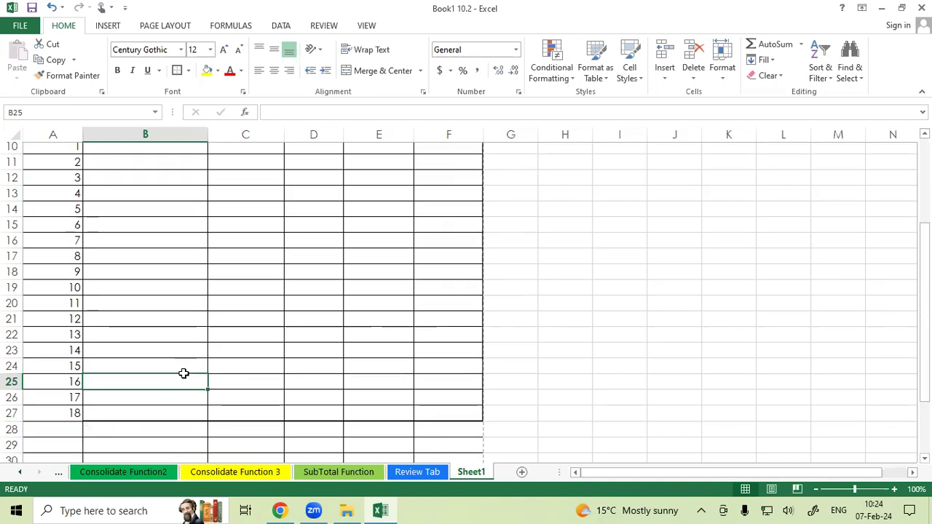
Step: Enter the product Keyboard with HSN code ABC001 in the first product row, row 10
{"action": "left_click", "coordinate": [142, 309]}
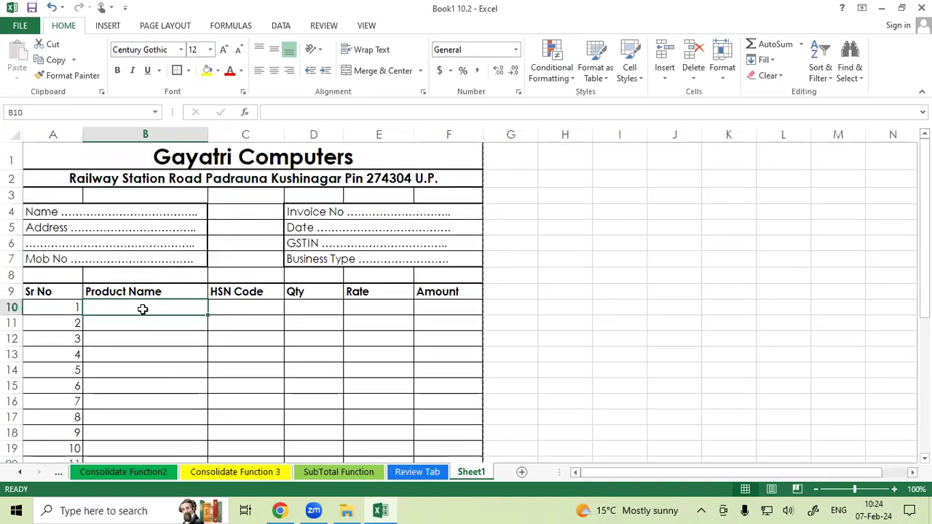
{"action": "type", "text": "Ke"}
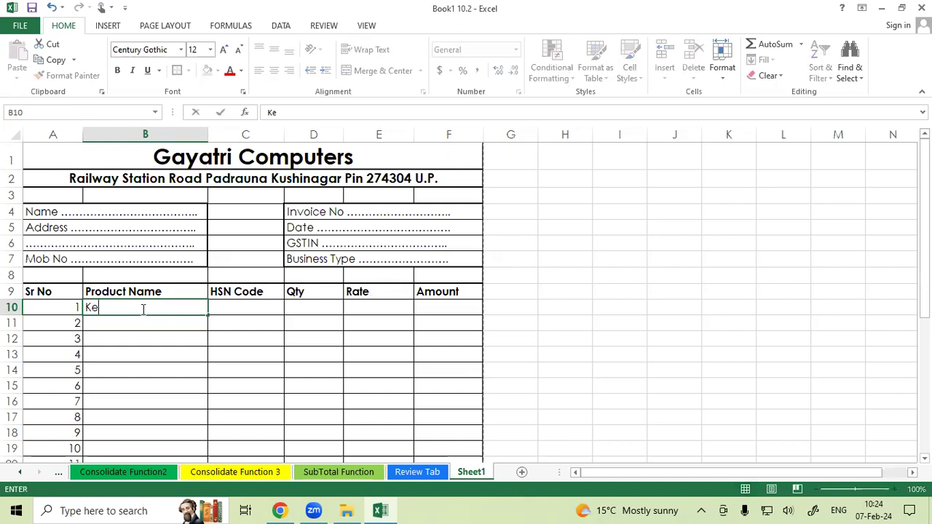
{"action": "type", "text": "yboard"}
{"action": "key", "text": "Tab"}
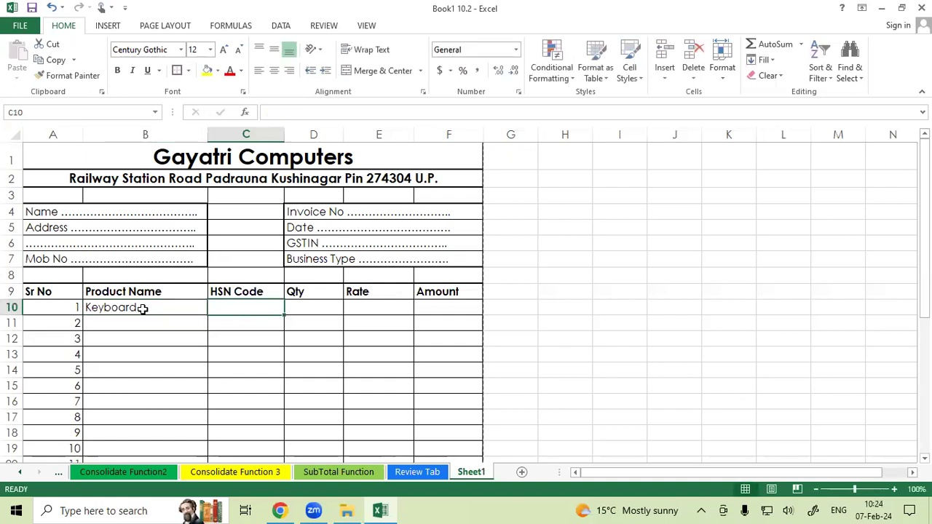
{"action": "type", "text": "A"}
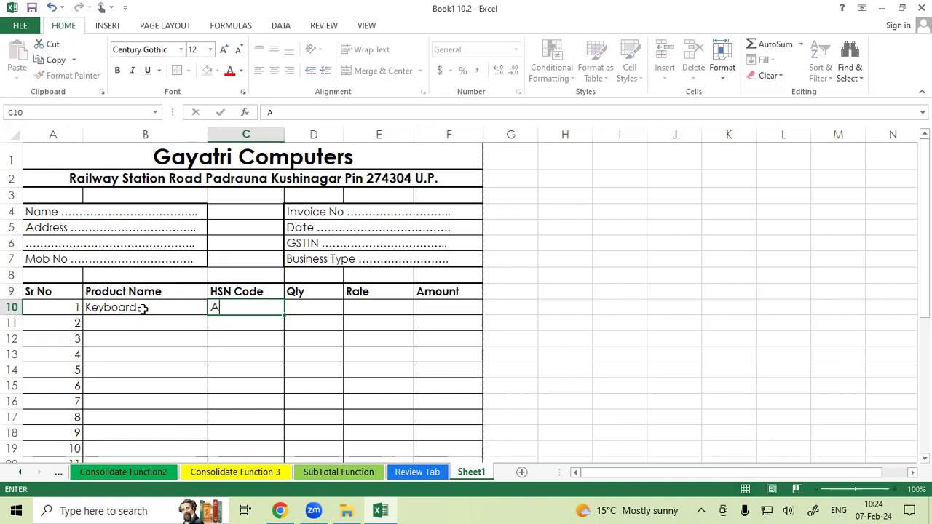
{"action": "type", "text": "BC001"}
{"action": "key", "text": "Tab"}
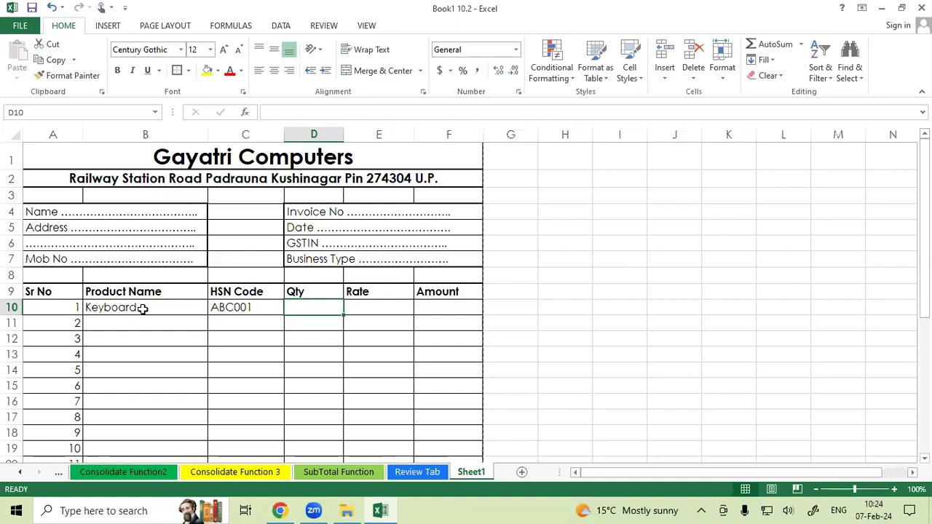
Step: Enter a quantity of 10 and a rate of 500 for the Keyboard row
{"action": "type", "text": "10"}
{"action": "key", "text": "Return"}
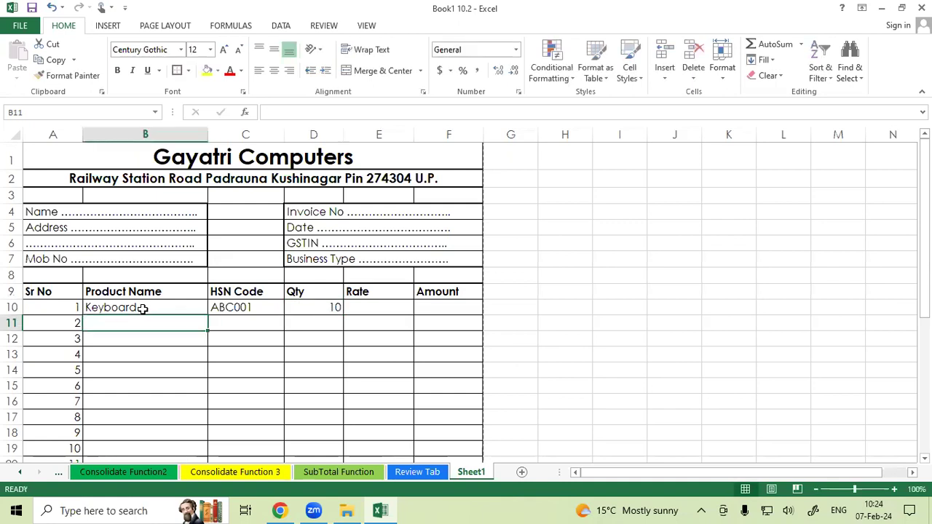
{"action": "key", "text": "Tab"}
{"action": "key", "text": "Tab"}
{"action": "key", "text": "Up"}
{"action": "key", "text": "Tab"}
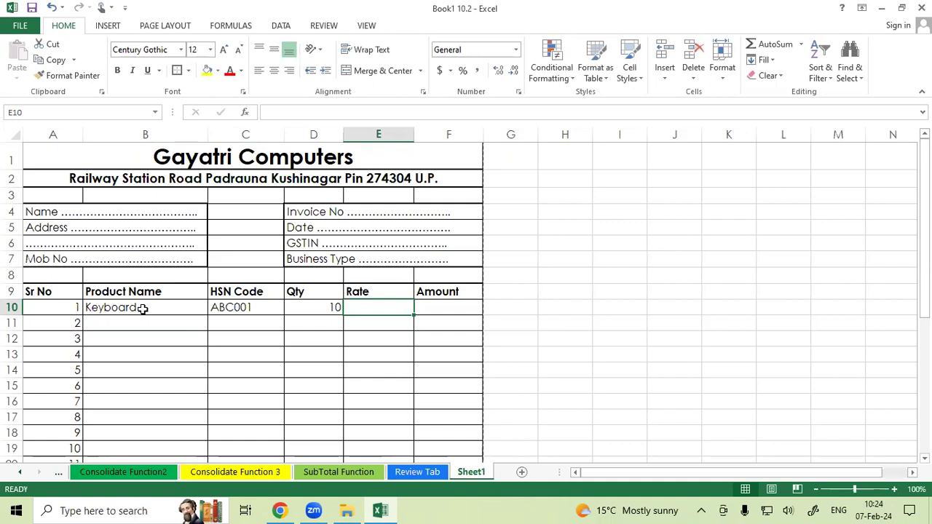
{"action": "type", "text": "500"}
{"action": "key", "text": "Return"}
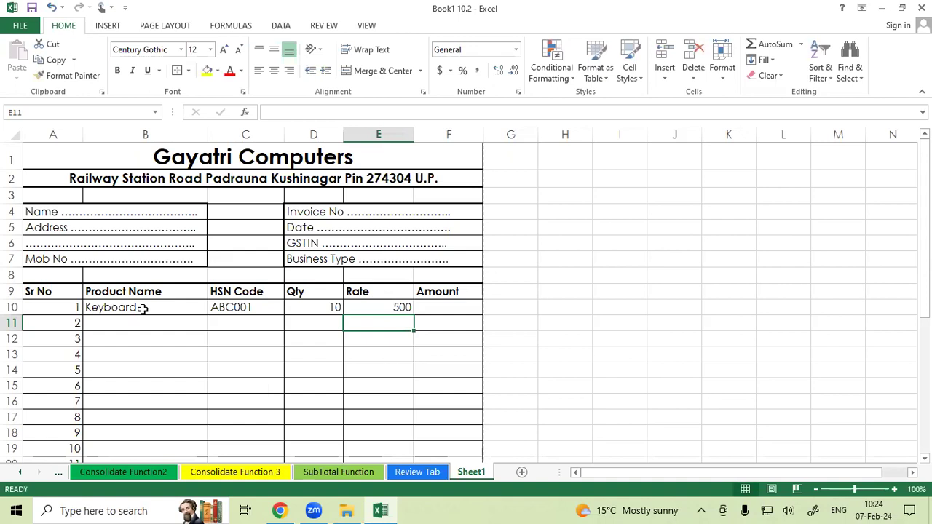
Step: Calculate the Keyboard amount in F10 as quantity times rate with the formula =D10*E10
{"action": "left_click", "coordinate": [436, 310]}
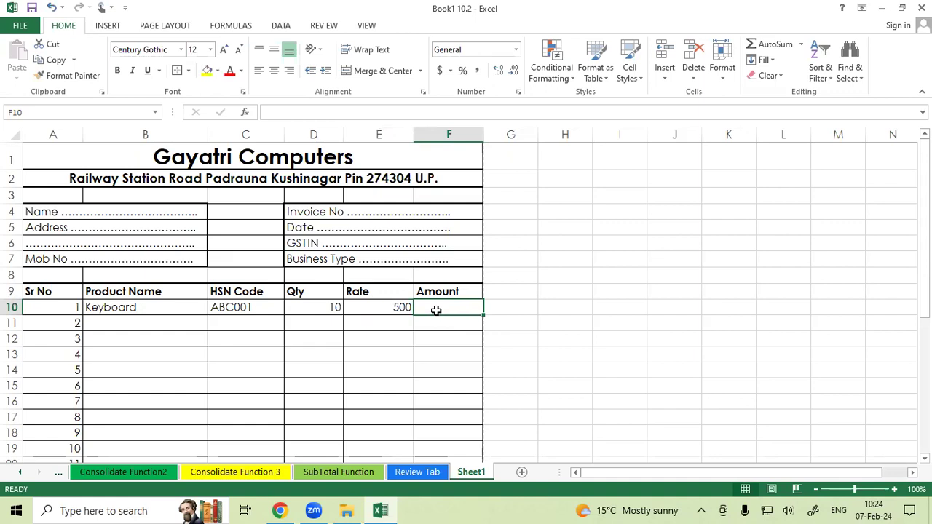
{"action": "type", "text": "="}
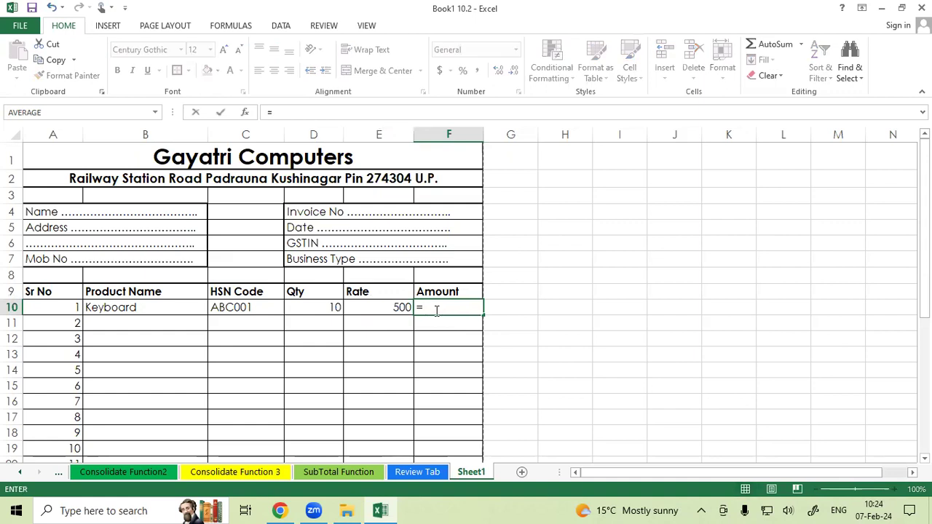
{"action": "left_click", "coordinate": [319, 307]}
{"action": "type", "text": "*"}
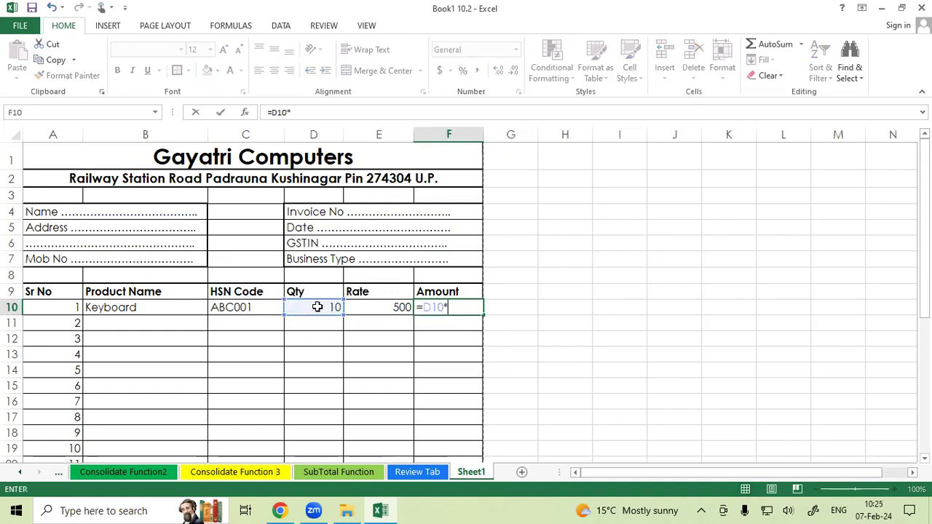
{"action": "left_click", "coordinate": [366, 308]}
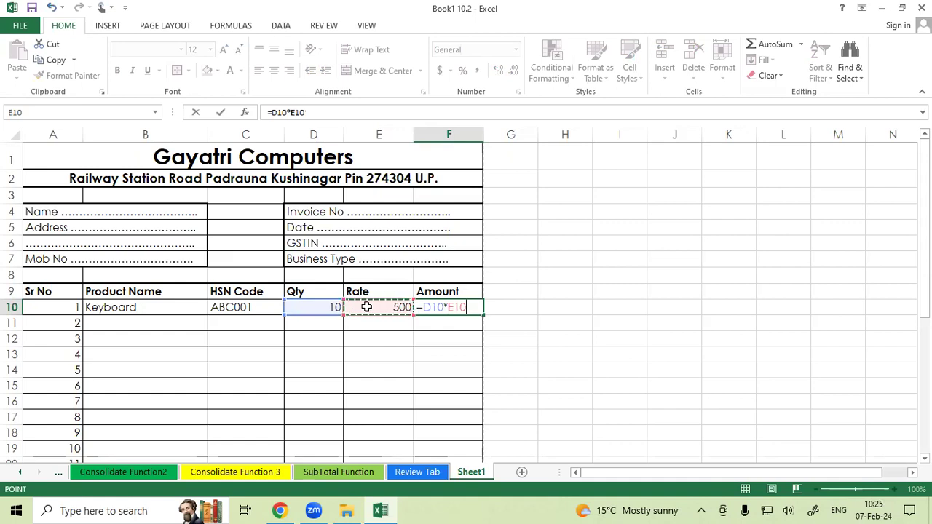
{"action": "key", "text": "Return"}
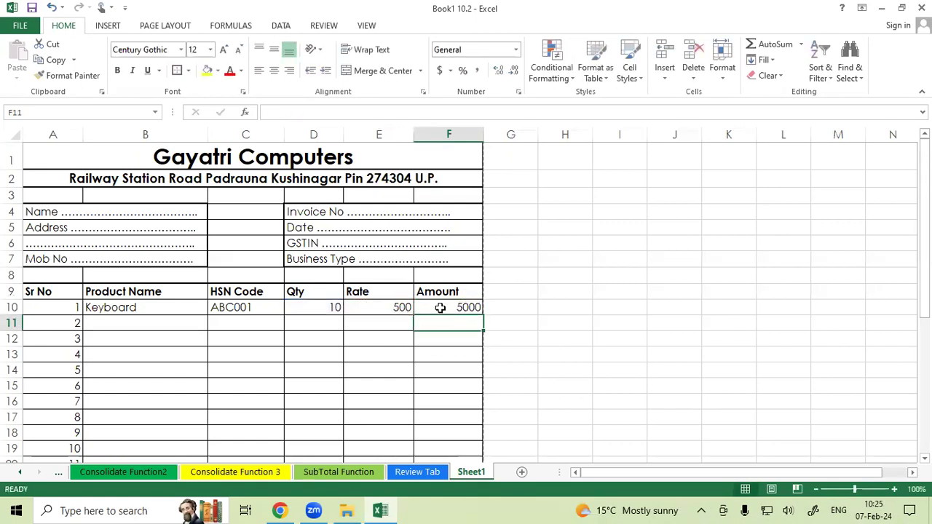
Step: Copy the amount formula from F10 down the Amount column to row 27
{"action": "scroll", "coordinate": [441, 303], "scroll_direction": "down", "scroll_amount": 3}
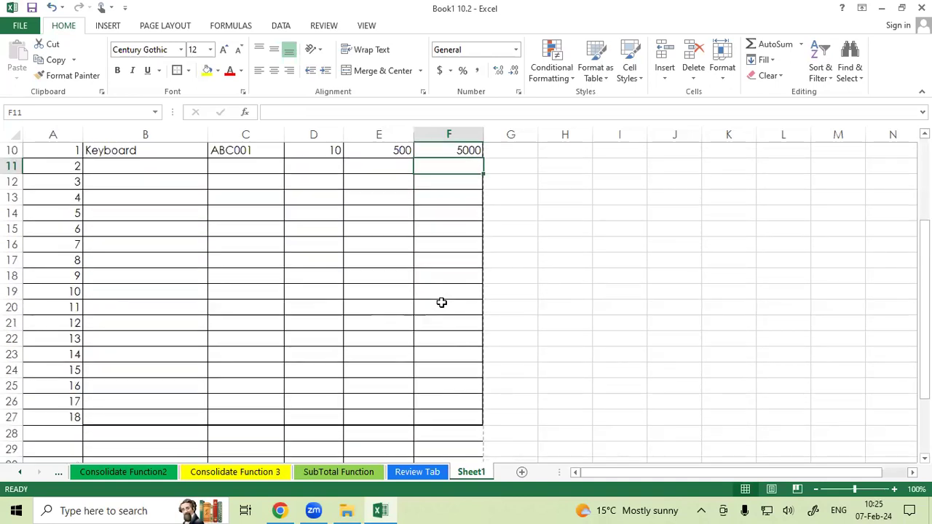
{"action": "left_click", "coordinate": [447, 149]}
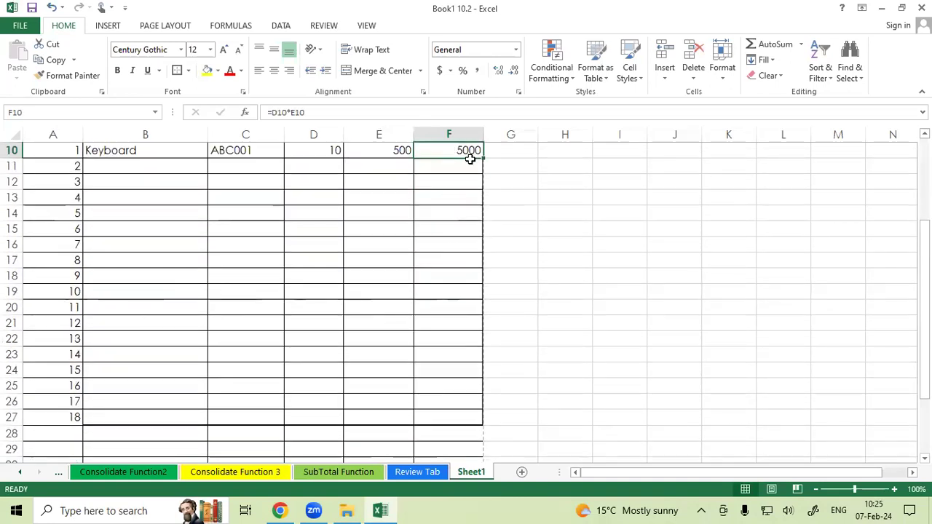
{"action": "left_click_drag", "start_coordinate": [483, 158], "coordinate": [510, 414]}
{"action": "left_click", "coordinate": [564, 407]}
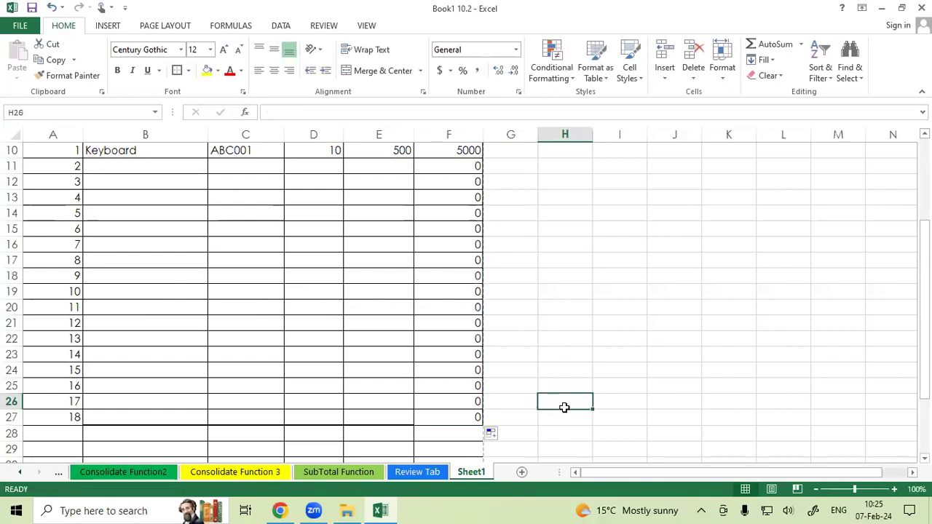
{"action": "scroll", "coordinate": [564, 407], "scroll_direction": "up", "scroll_amount": 1}
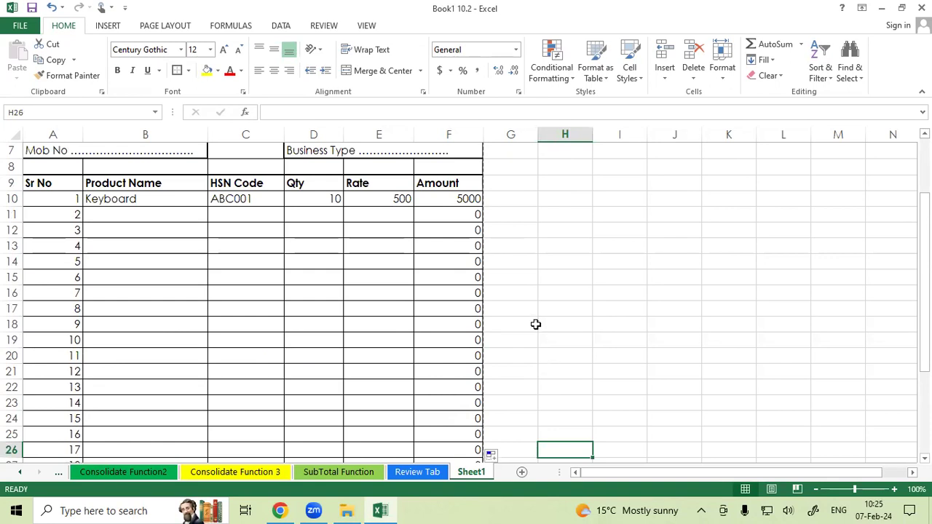
Step: Merge cells D28:E28 below the product table and enter the left-aligned label Total Amount
{"action": "scroll", "coordinate": [537, 325], "scroll_direction": "down", "scroll_amount": 3}
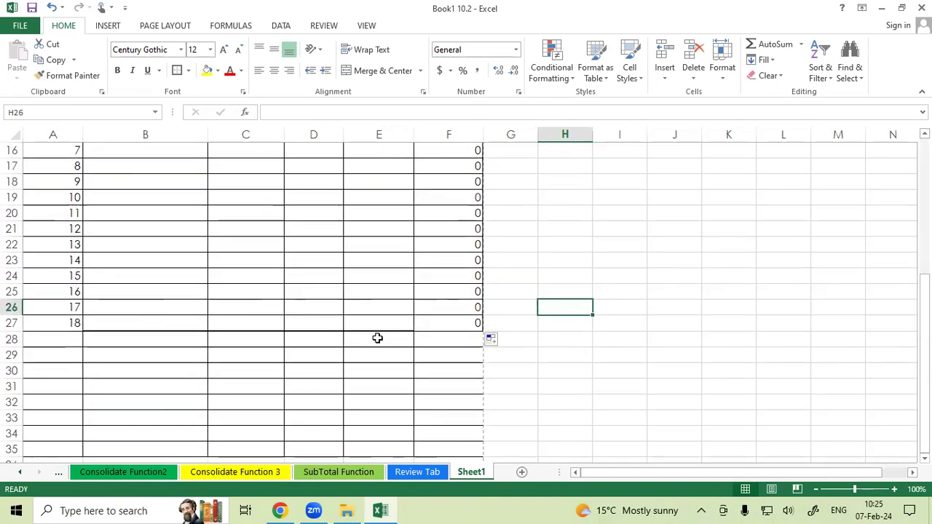
{"action": "left_click_drag", "start_coordinate": [327, 337], "coordinate": [355, 341]}
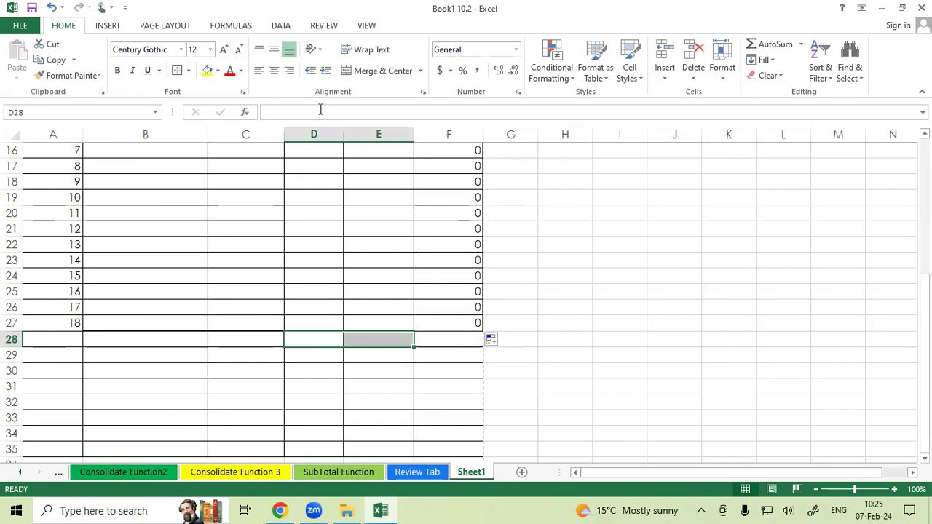
{"action": "left_click", "coordinate": [378, 71]}
{"action": "left_click", "coordinate": [258, 69]}
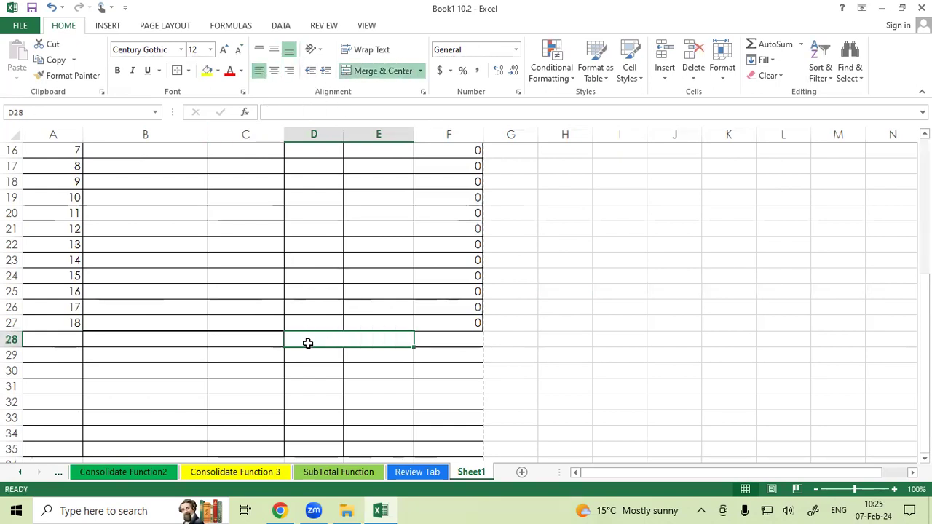
{"action": "type", "text": "Total Amount"}
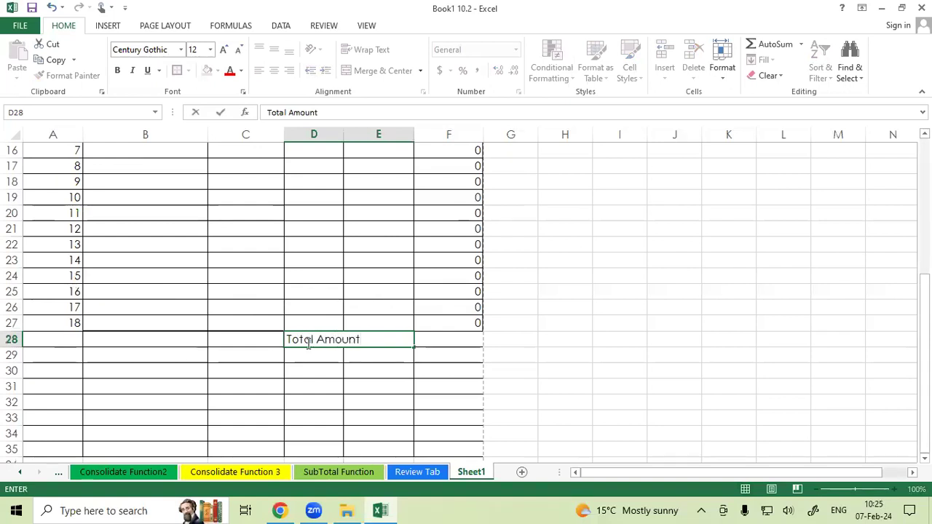
{"action": "left_click", "coordinate": [361, 393]}
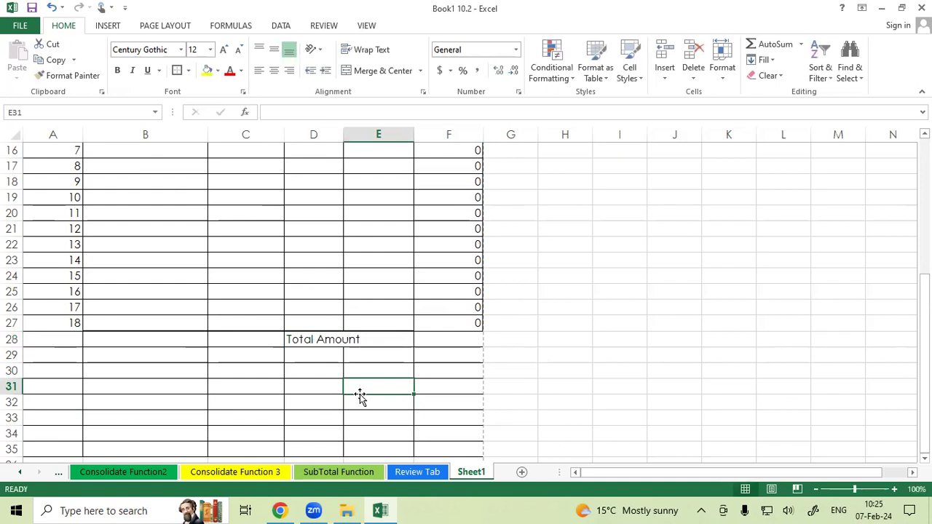
Step: Total the Amount column in F28 beside Total Amount with the formula =SUM(F10:F27)
{"action": "left_click", "coordinate": [441, 340]}
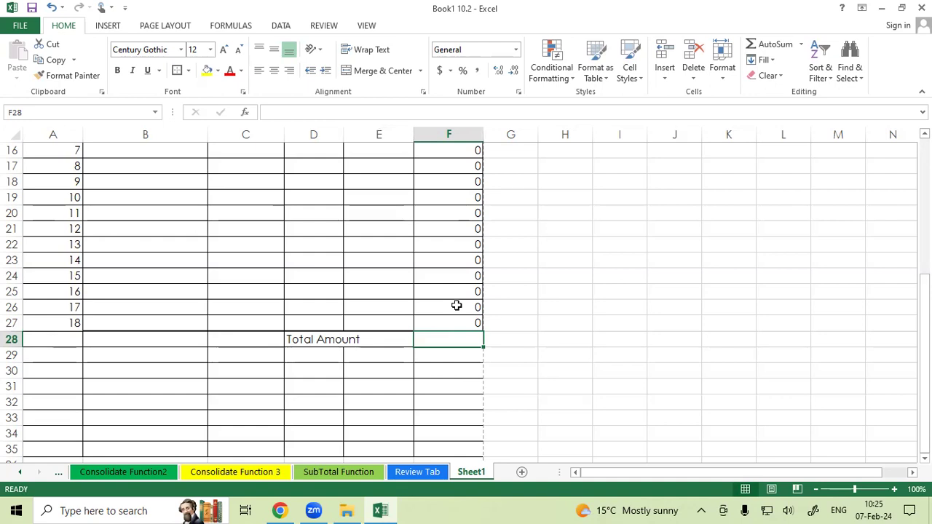
{"action": "key", "text": "alt+equal"}
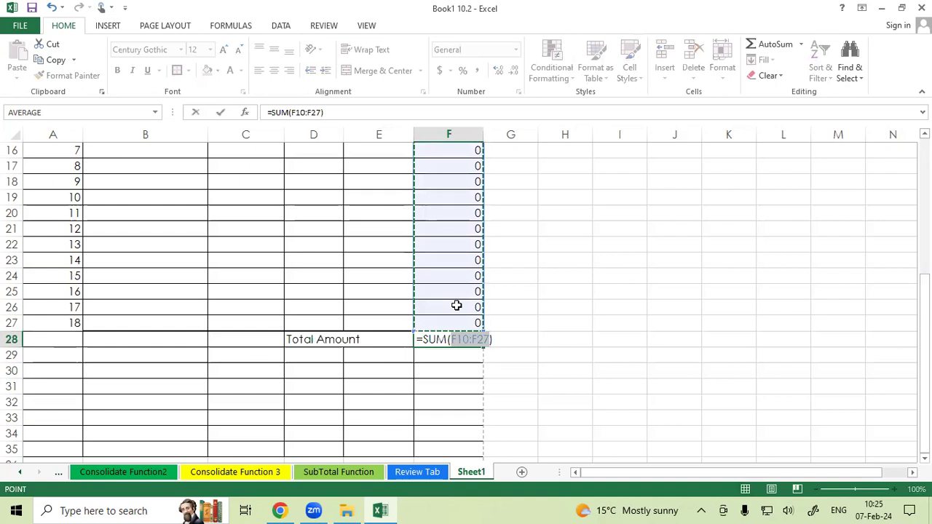
{"action": "key", "text": "Return"}
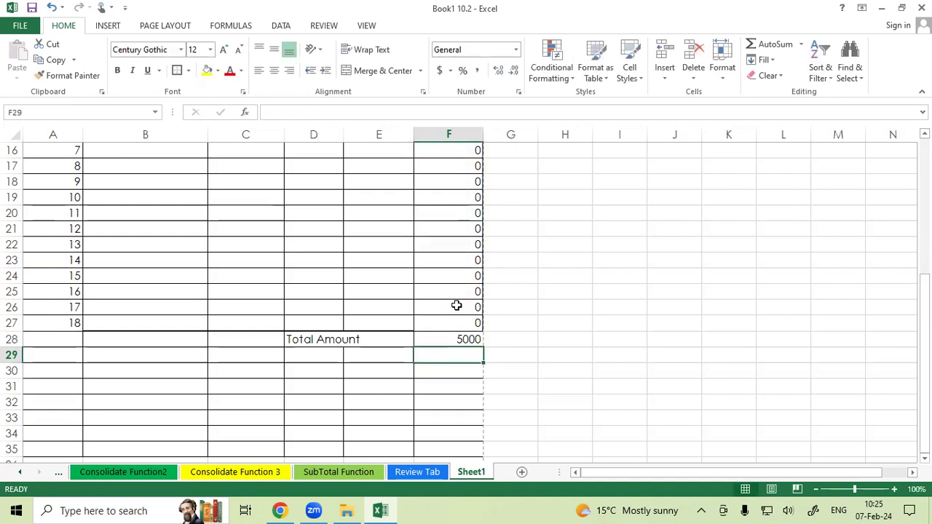
Step: Enter the tax labels CGST in D29 and SGST in D30 below Total Amount
{"action": "left_click", "coordinate": [316, 356]}
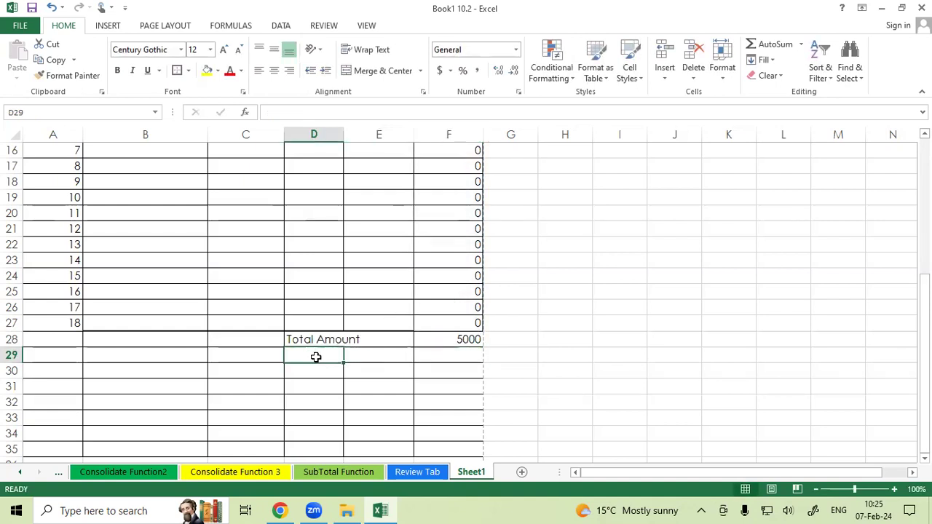
{"action": "type", "text": "s"}
{"action": "key", "text": "BackSpace"}
{"action": "type", "text": "CHST"}
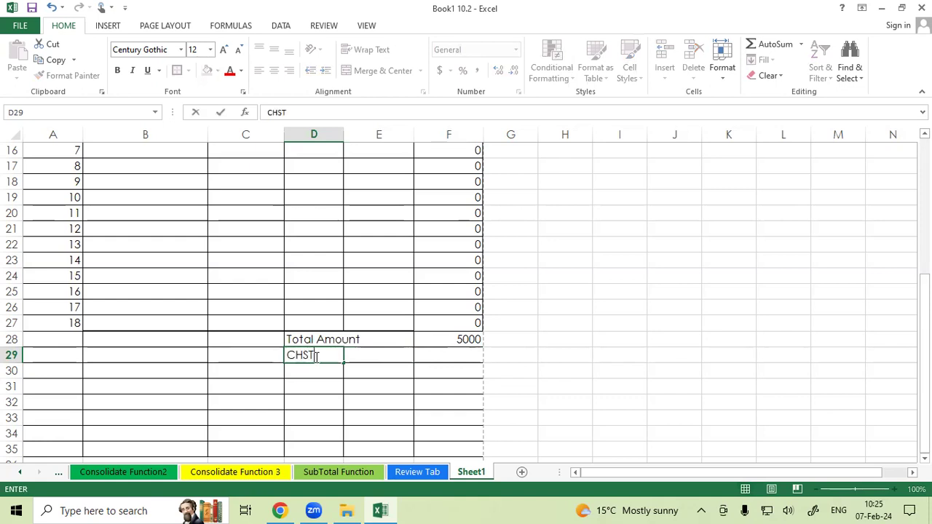
{"action": "key", "text": "BackSpace"}
{"action": "key", "text": "BackSpace"}
{"action": "key", "text": "BackSpace"}
{"action": "type", "text": "GST"}
{"action": "key", "text": "Return"}
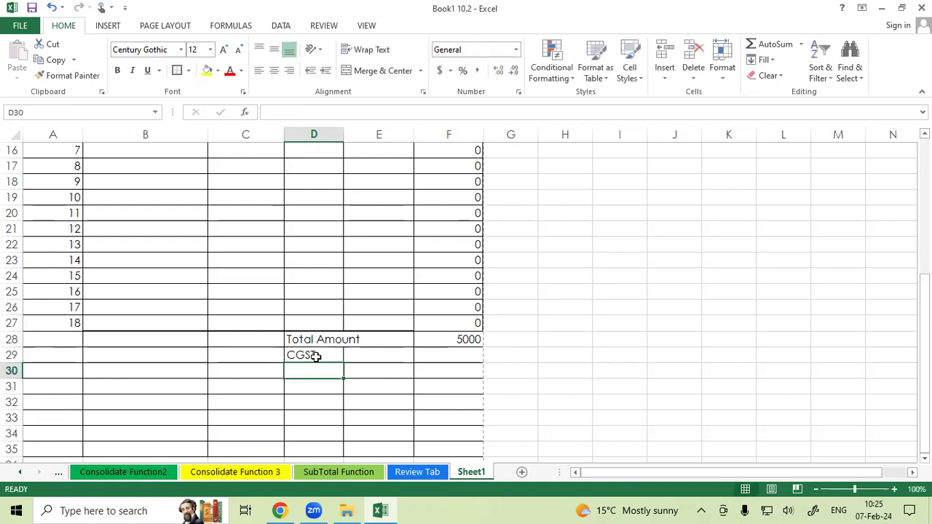
{"action": "type", "text": "SGST"}
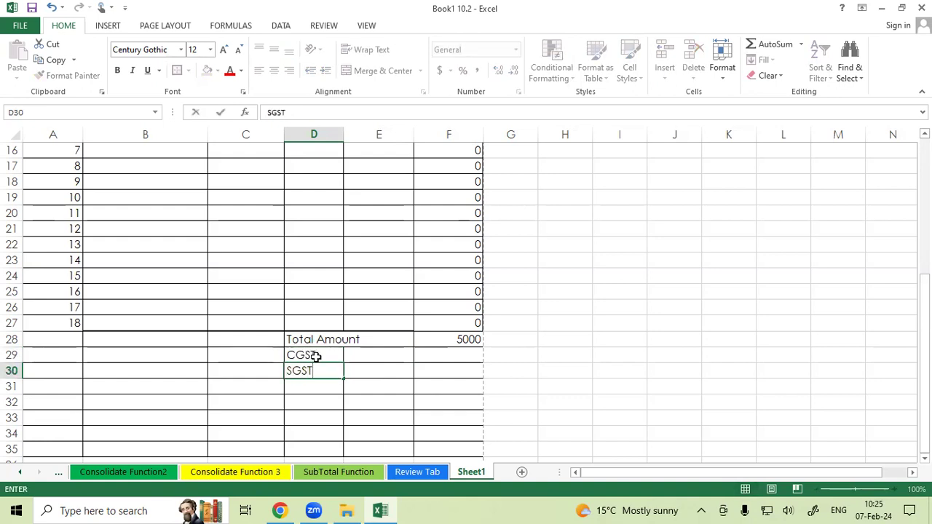
{"action": "key", "text": "Return"}
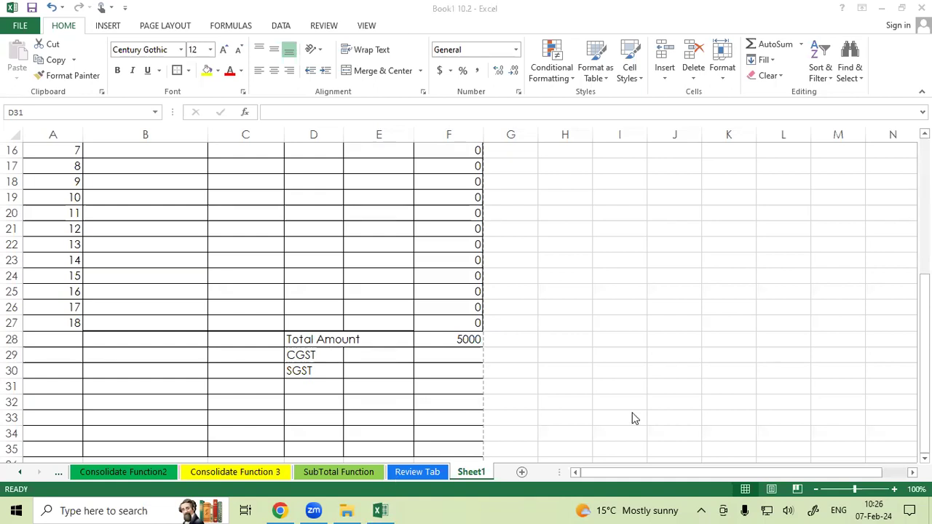
{"action": "mouse_move", "coordinate": [464, 215]}
{"action": "left_mouse_down"}
{"action": "mouse_move", "coordinate": [464, 235]}
{"action": "mouse_move", "coordinate": [474, 218]}
{"action": "mouse_move", "coordinate": [473, 256]}
{"action": "mouse_move", "coordinate": [492, 241]}
{"action": "mouse_move", "coordinate": [488, 221]}
{"action": "left_mouse_up"}
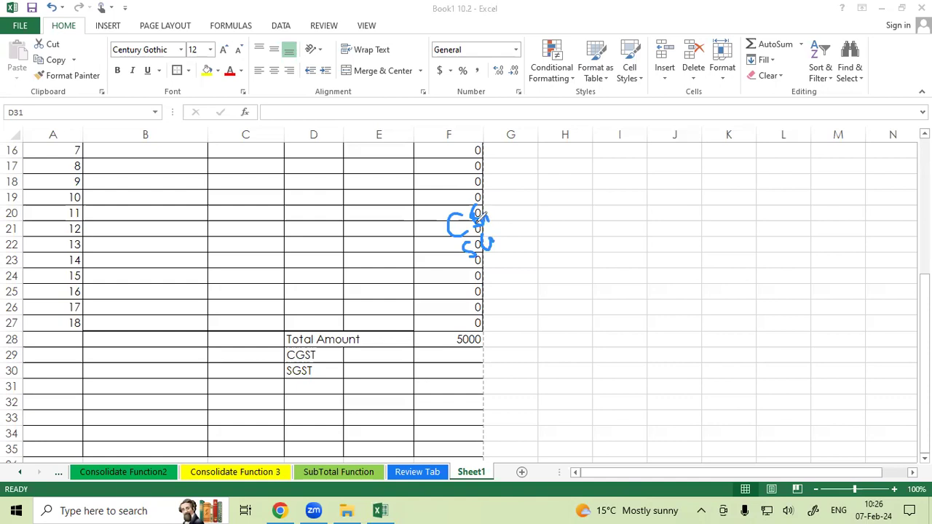
{"action": "mouse_move", "coordinate": [555, 185]}
{"action": "left_mouse_down"}
{"action": "mouse_move", "coordinate": [581, 179]}
{"action": "mouse_move", "coordinate": [576, 195]}
{"action": "mouse_move", "coordinate": [604, 197]}
{"action": "mouse_move", "coordinate": [608, 178]}
{"action": "mouse_move", "coordinate": [608, 191]}
{"action": "mouse_move", "coordinate": [634, 157]}
{"action": "mouse_move", "coordinate": [625, 184]}
{"action": "left_mouse_up"}
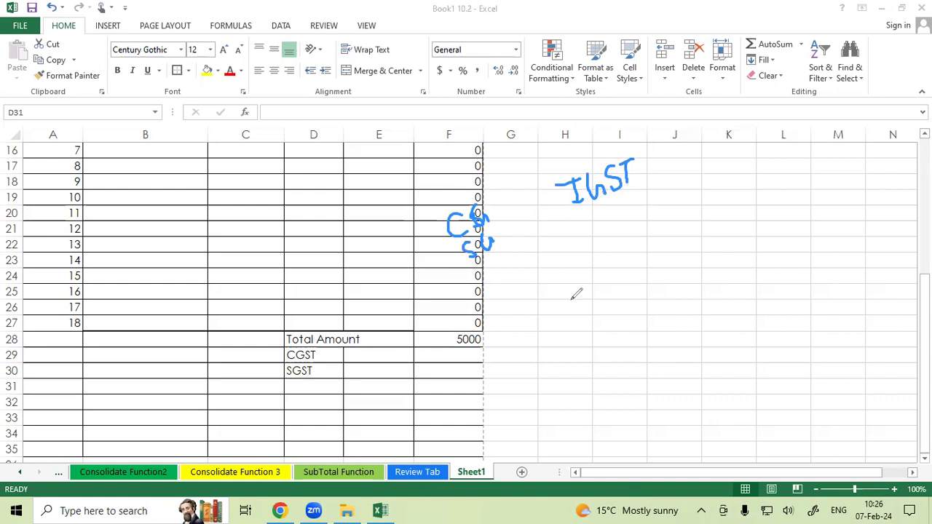
{"action": "left_click_drag", "start_coordinate": [574, 304], "coordinate": [598, 313]}
{"action": "left_click_drag", "start_coordinate": [600, 300], "coordinate": [623, 290]}
{"action": "left_click_drag", "start_coordinate": [618, 292], "coordinate": [620, 312]}
{"action": "mouse_move", "coordinate": [329, 354]}
{"action": "left_mouse_down"}
{"action": "mouse_move", "coordinate": [339, 353]}
{"action": "mouse_move", "coordinate": [340, 368]}
{"action": "left_mouse_up"}
{"action": "left_click_drag", "start_coordinate": [321, 356], "coordinate": [340, 352]}
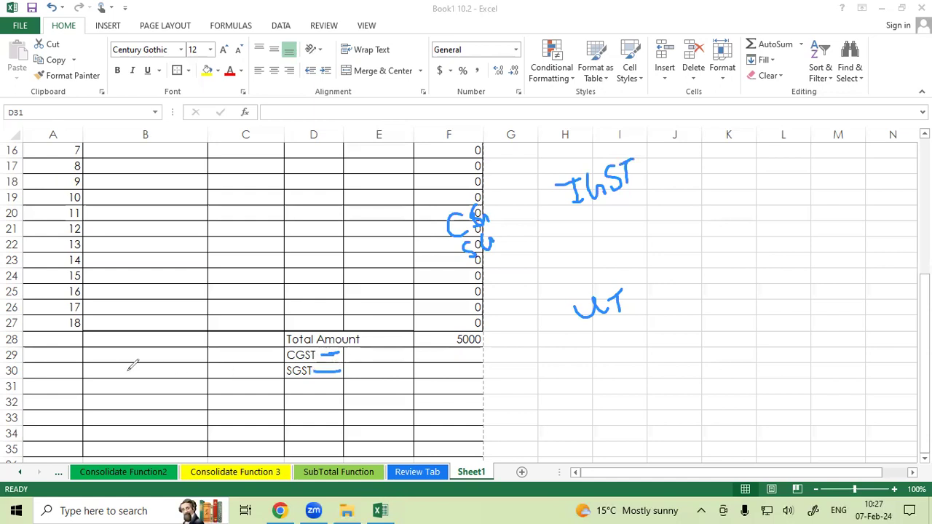
{"action": "left_click", "coordinate": [71, 345]}
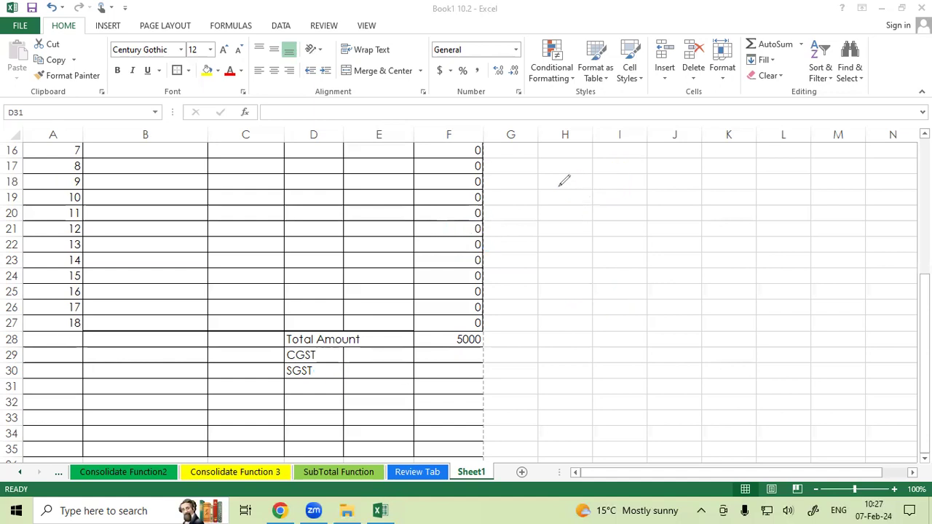
{"action": "mouse_move", "coordinate": [559, 170]}
{"action": "left_mouse_down"}
{"action": "mouse_move", "coordinate": [584, 173]}
{"action": "mouse_move", "coordinate": [639, 141]}
{"action": "mouse_move", "coordinate": [679, 145]}
{"action": "left_mouse_up"}
{"action": "left_click", "coordinate": [695, 147]}
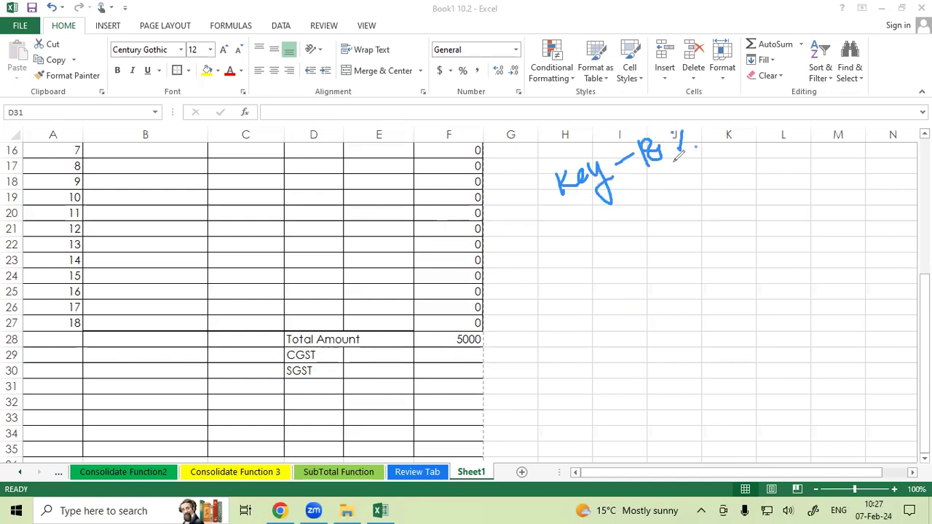
{"action": "mouse_move", "coordinate": [362, 349]}
{"action": "left_mouse_down"}
{"action": "mouse_move", "coordinate": [379, 366]}
{"action": "mouse_move", "coordinate": [364, 374]}
{"action": "left_mouse_up"}
{"action": "left_click", "coordinate": [50, 405]}
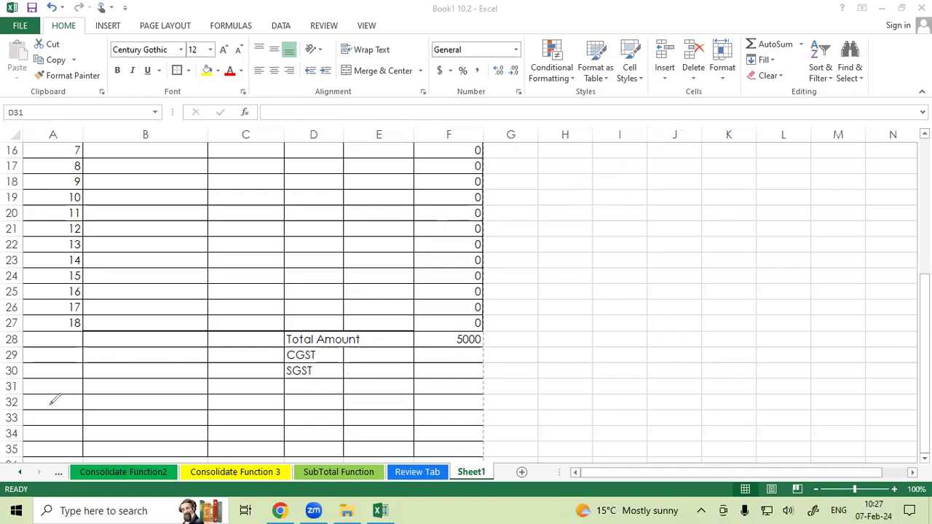
Step: Enter a tax rate of 9% for both CGST in E29 and SGST in E30
{"action": "double_click", "coordinate": [365, 349]}
{"action": "left_click", "coordinate": [364, 350]}
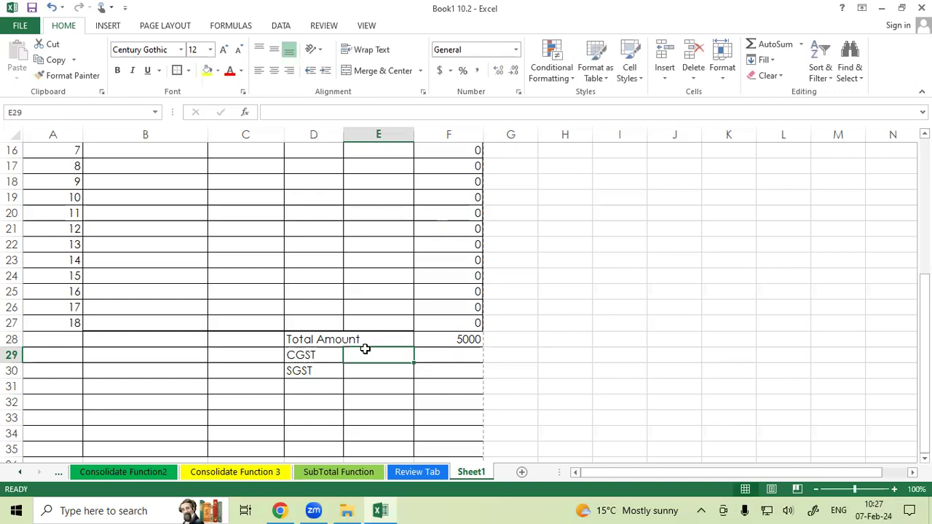
{"action": "type", "text": "9%"}
{"action": "key", "text": "Return"}
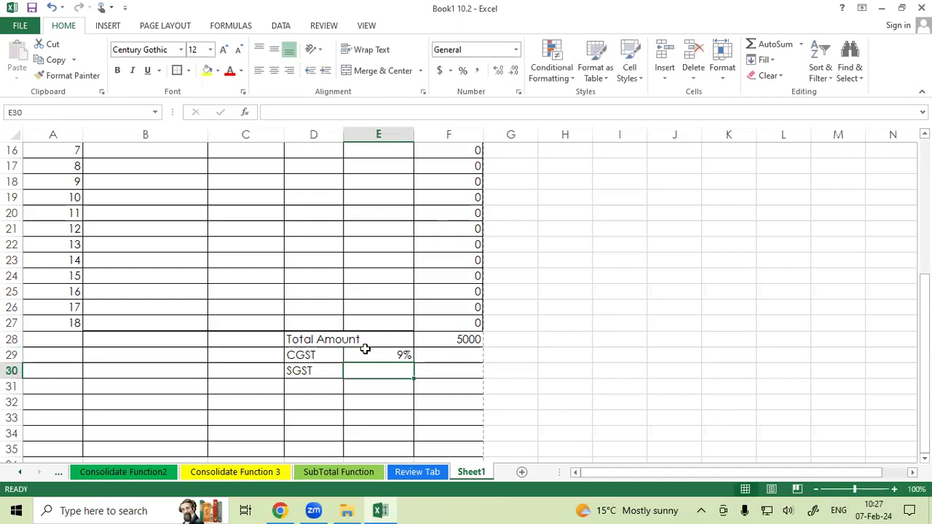
{"action": "type", "text": "9%"}
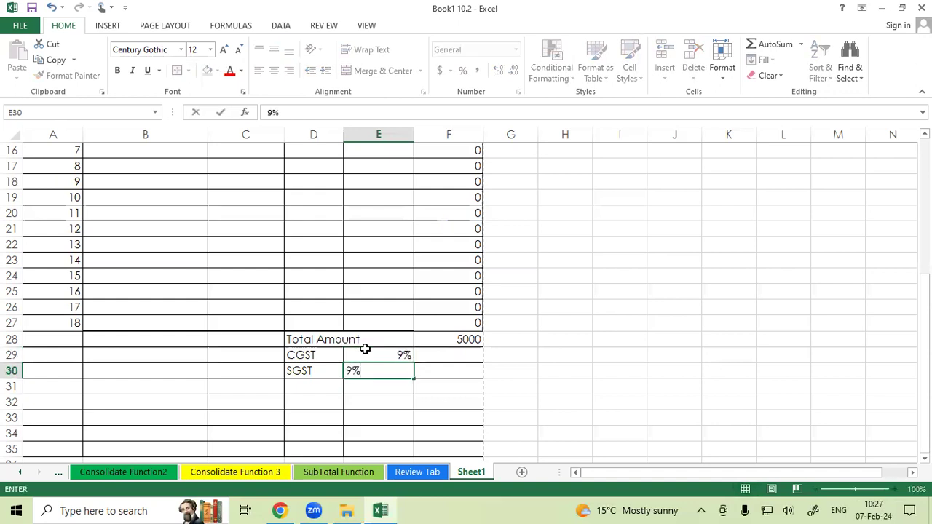
{"action": "key", "text": "Return"}
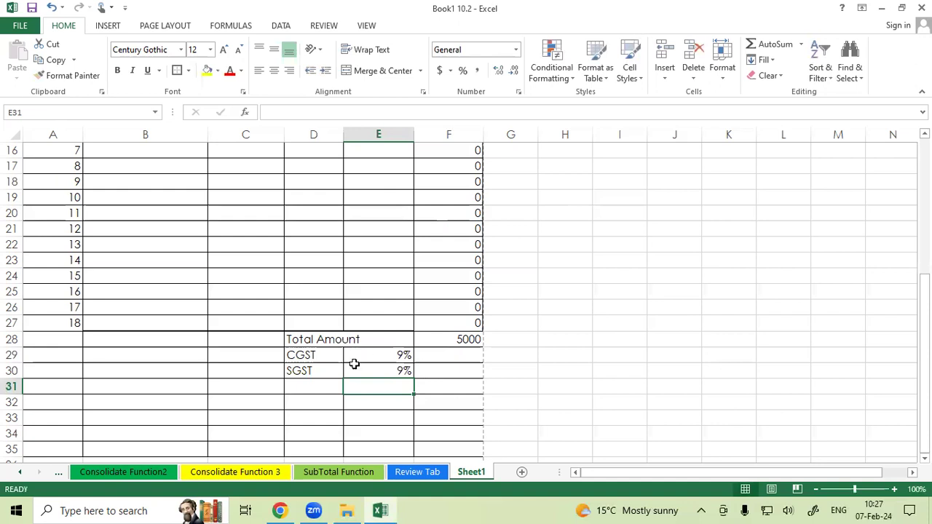
Step: Merge cells D31:E31 below the SGST row and enter the left-aligned label Grand Total
{"action": "left_click_drag", "start_coordinate": [316, 381], "coordinate": [333, 387]}
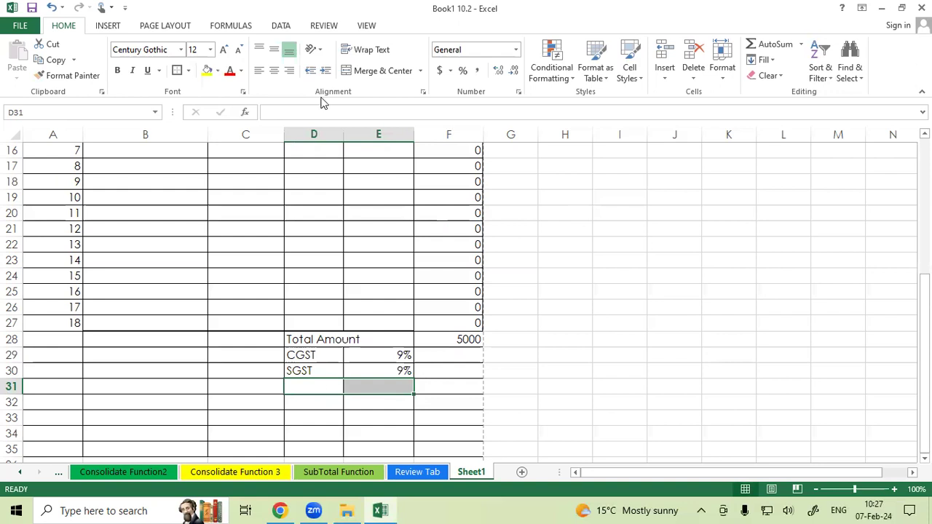
{"action": "left_click", "coordinate": [360, 73]}
{"action": "left_click", "coordinate": [257, 72]}
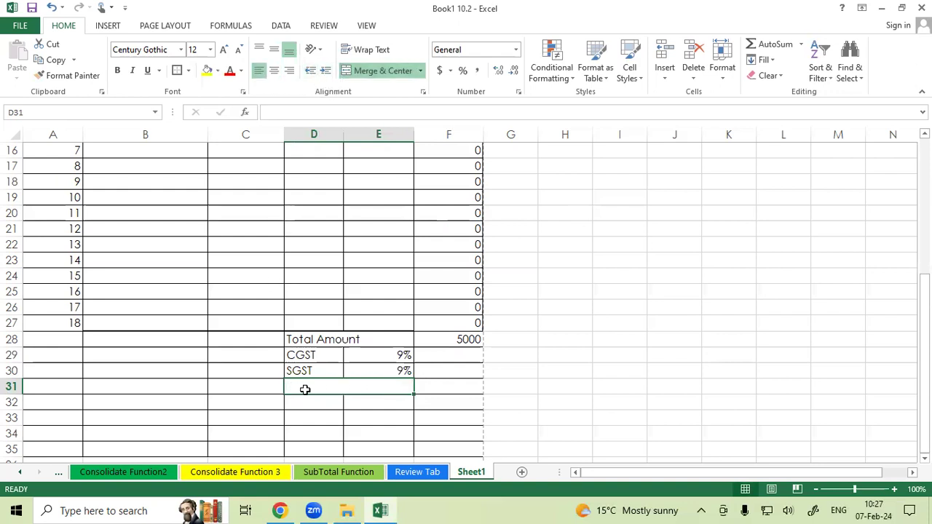
{"action": "type", "text": "Grand Total"}
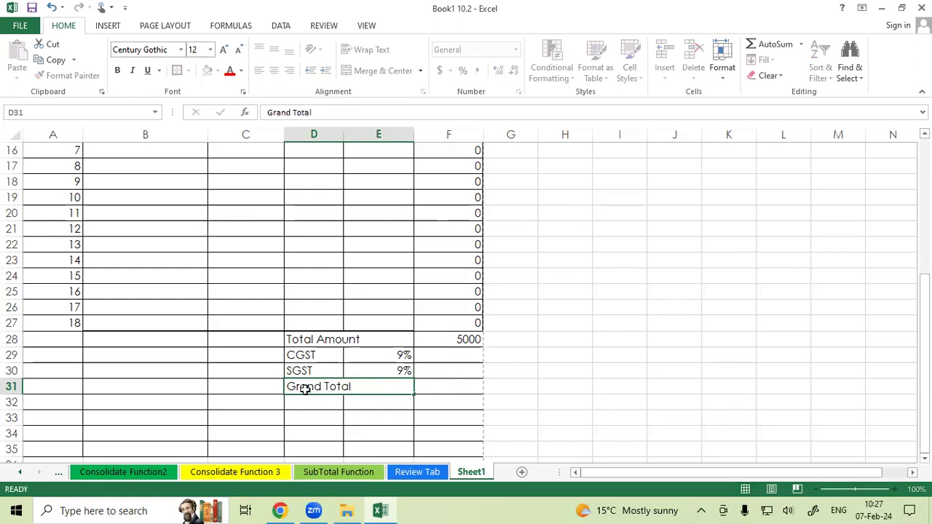
{"action": "key", "text": "Return"}
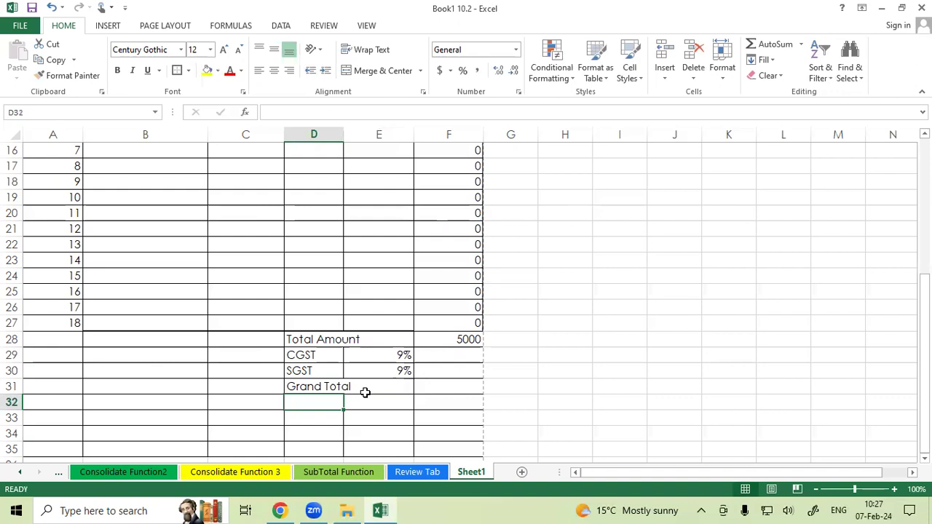
{"action": "left_click", "coordinate": [435, 389]}
{"action": "left_click_drag", "start_coordinate": [440, 357], "coordinate": [440, 374]}
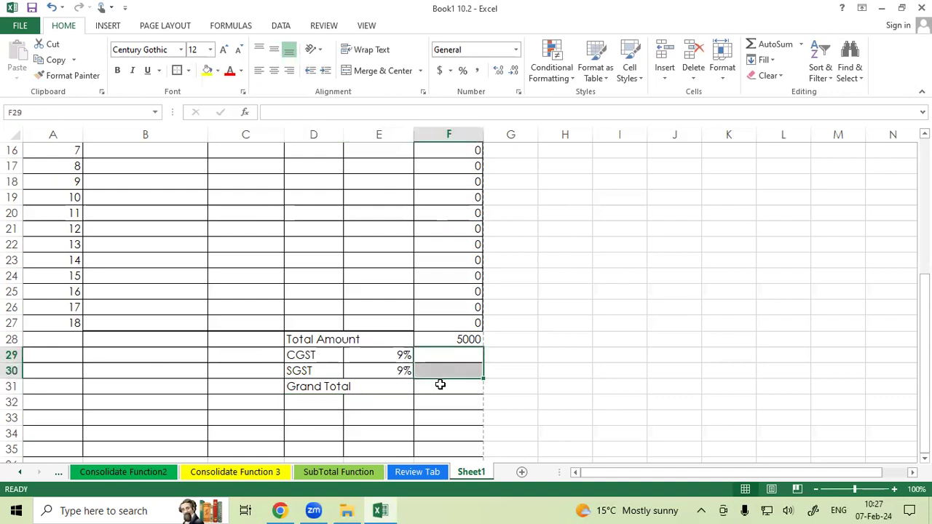
{"action": "left_click", "coordinate": [439, 386]}
{"action": "left_click_drag", "start_coordinate": [456, 342], "coordinate": [454, 375]}
Step: Calculate the CGST amount in F29 with the formula =$F$28*E29, keeping the total amount reference absolute
{"action": "left_click", "coordinate": [446, 353]}
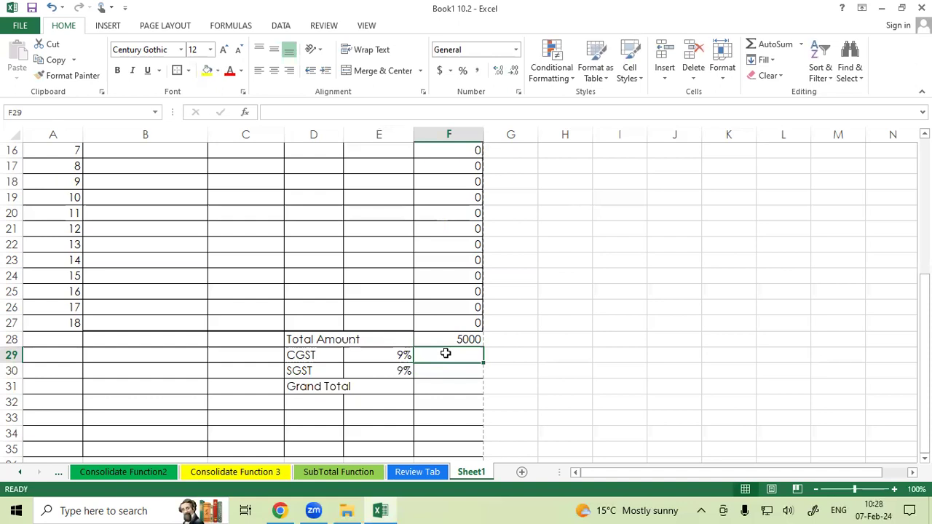
{"action": "type", "text": "="}
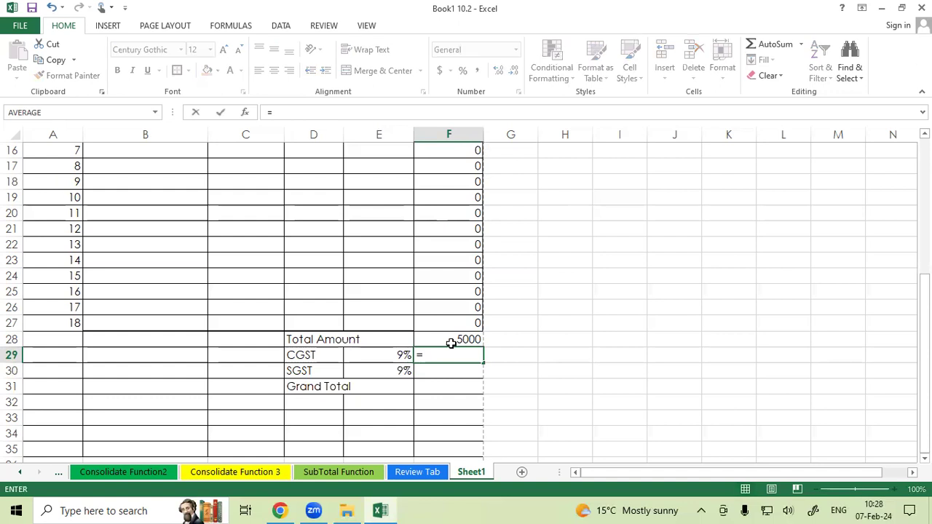
{"action": "left_click", "coordinate": [441, 338]}
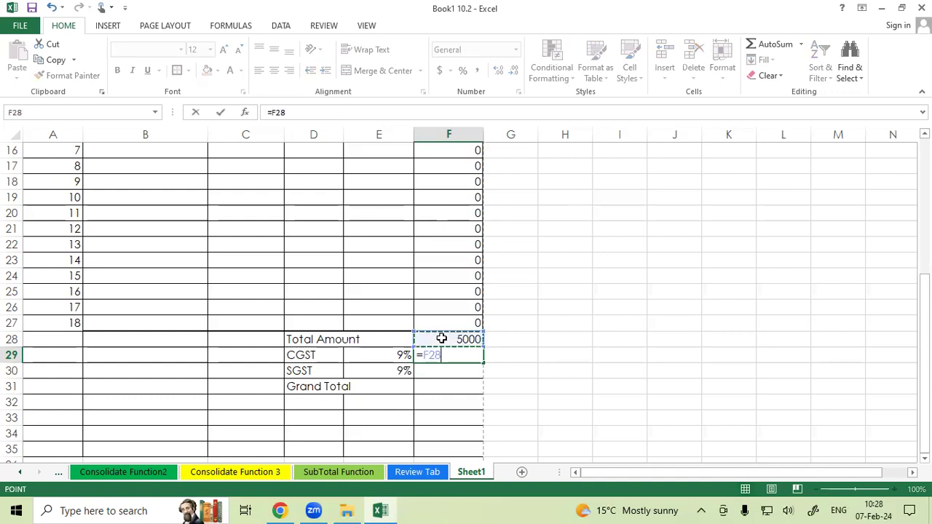
{"action": "key", "text": "F4"}
{"action": "type", "text": "*"}
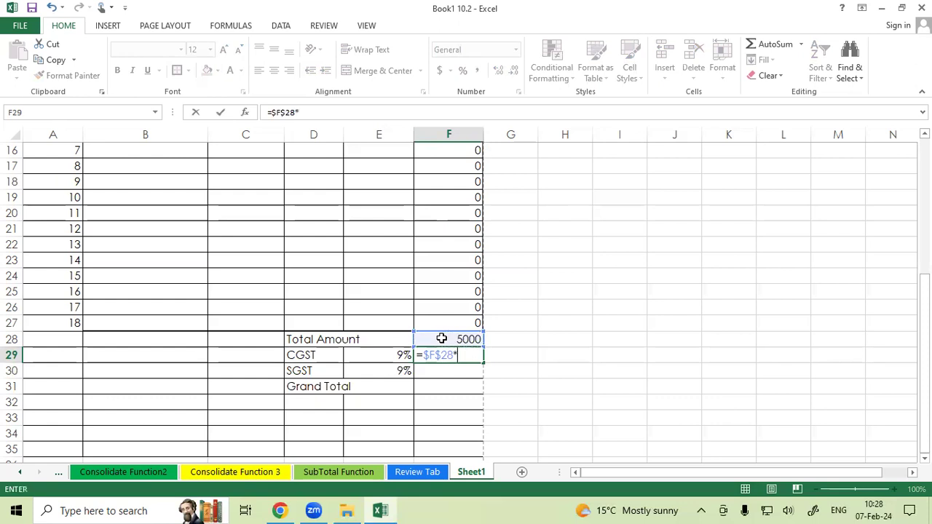
{"action": "left_click", "coordinate": [380, 351]}
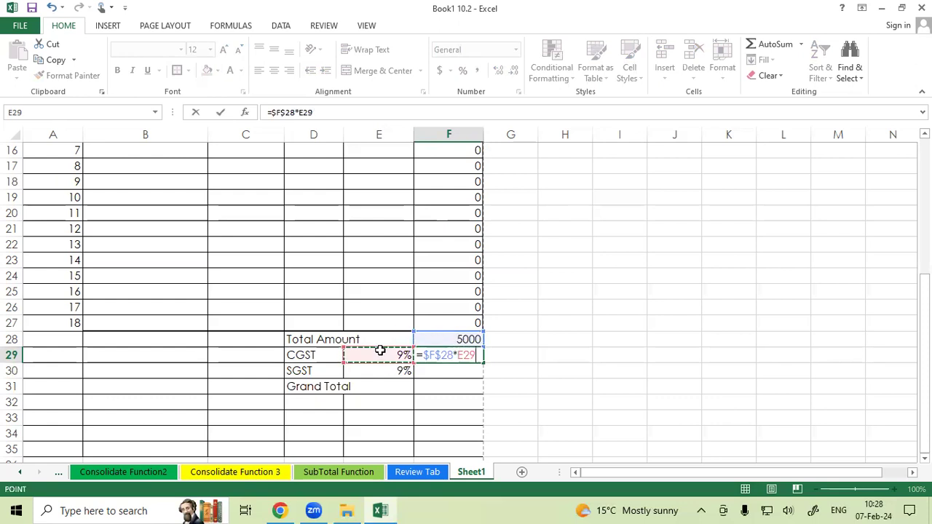
{"action": "key", "text": "Return"}
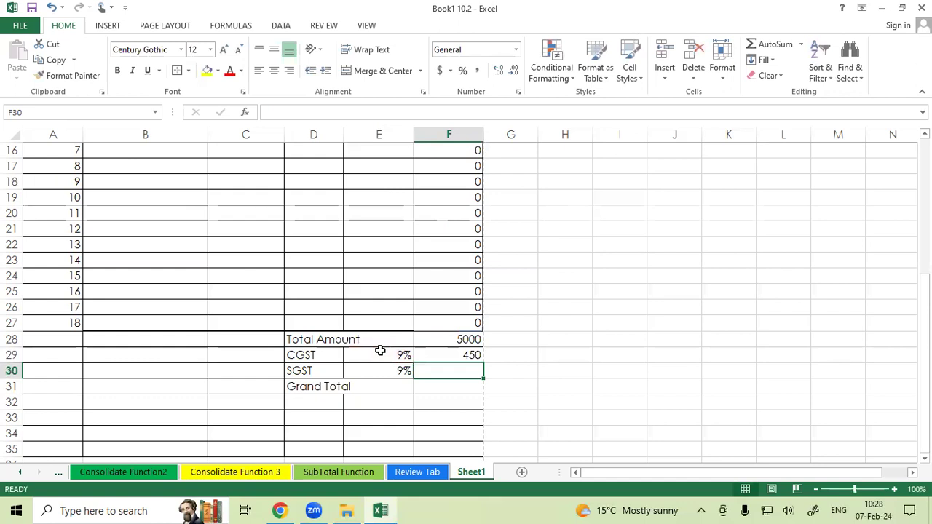
Step: Copy the CGST amount formula from F29 down to the SGST row in F30
{"action": "left_click", "coordinate": [451, 354]}
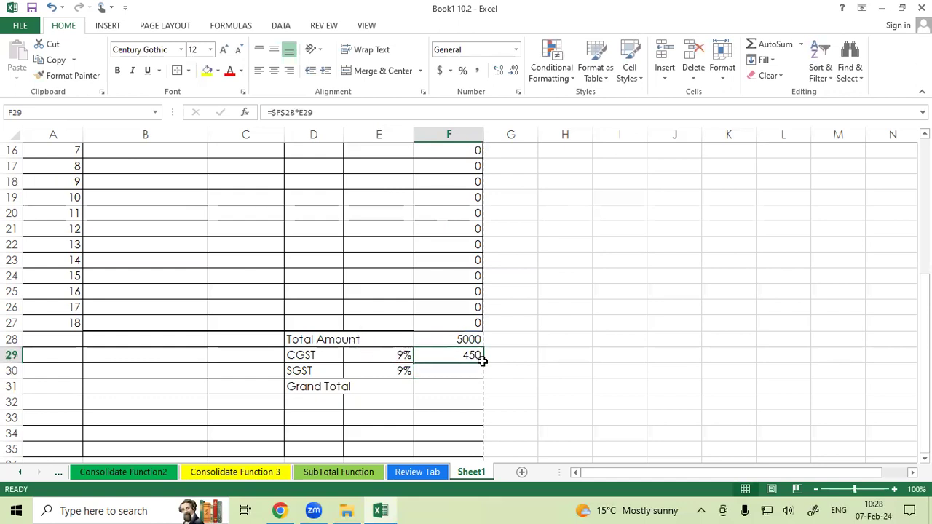
{"action": "left_click_drag", "start_coordinate": [483, 362], "coordinate": [510, 377]}
{"action": "left_click", "coordinate": [531, 377]}
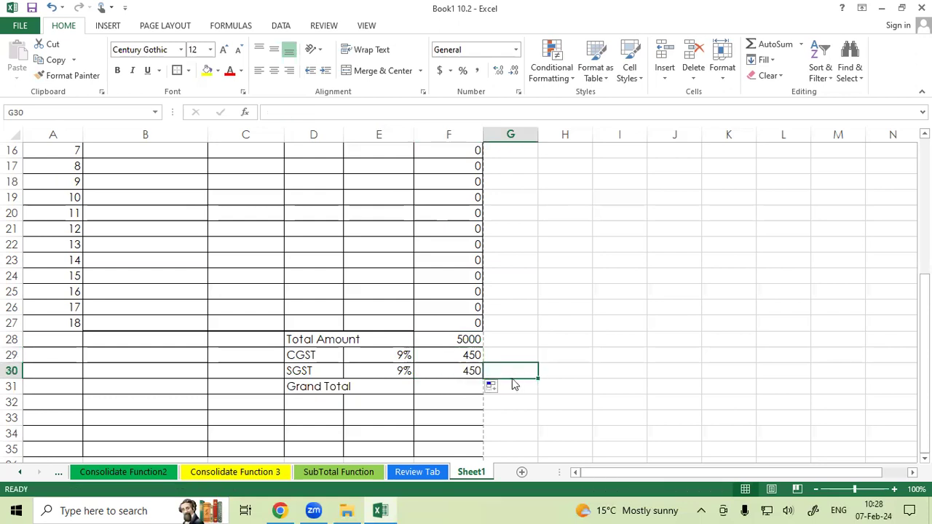
Step: Calculate the Grand Total in F31 by adding the total amount and both taxes with the formula =F28+F29+F30
{"action": "left_click", "coordinate": [457, 383]}
{"action": "left_click_drag", "start_coordinate": [465, 339], "coordinate": [470, 370]}
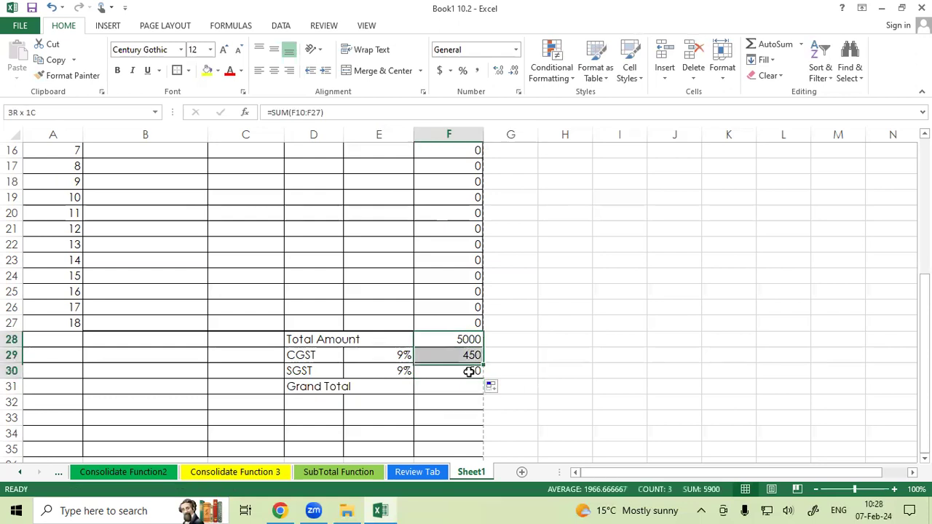
{"action": "left_click", "coordinate": [458, 386]}
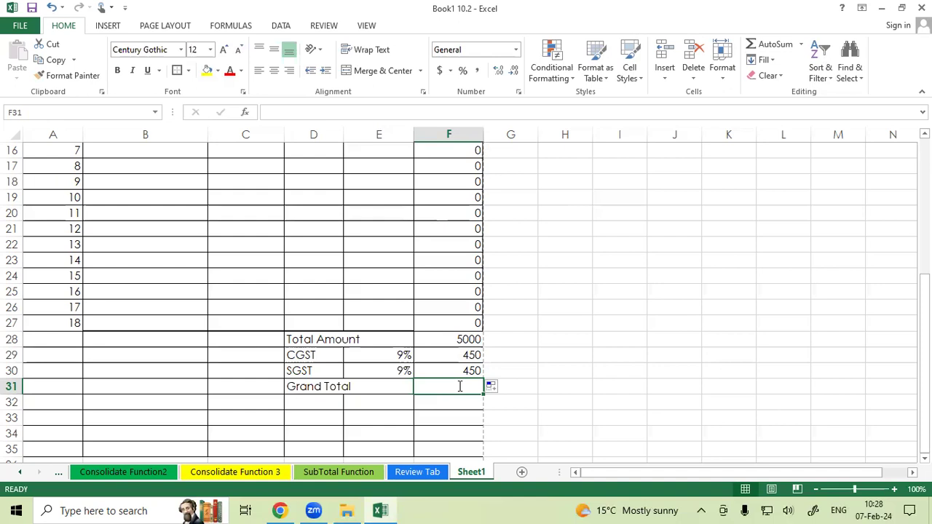
{"action": "type", "text": "="}
{"action": "key", "text": "Up"}
{"action": "key", "text": "Up"}
{"action": "key", "text": "Up"}
{"action": "type", "text": "+"}
{"action": "key", "text": "Up"}
{"action": "key", "text": "Up"}
{"action": "key", "text": "Up"}
{"action": "key", "text": "Down"}
{"action": "type", "text": "+"}
{"action": "key", "text": "Up"}
{"action": "key", "text": "Return"}
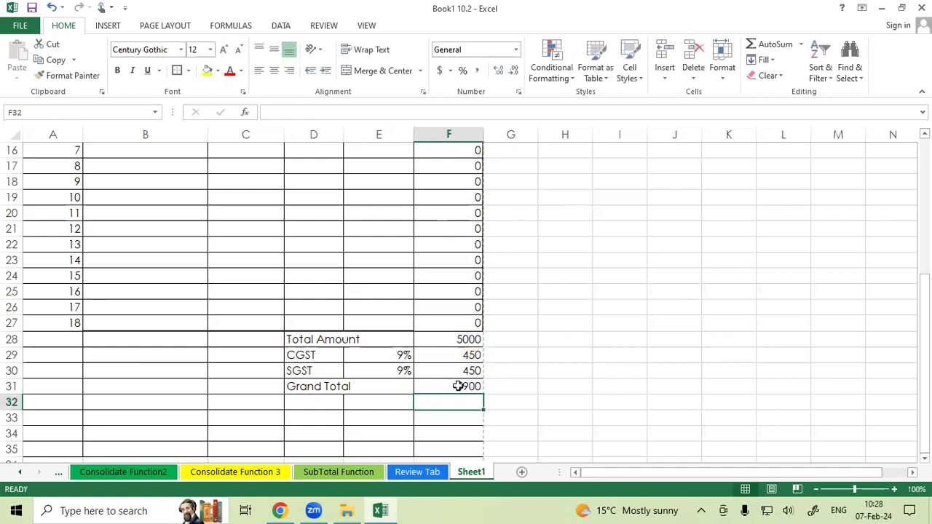
{"action": "left_click", "coordinate": [457, 385]}
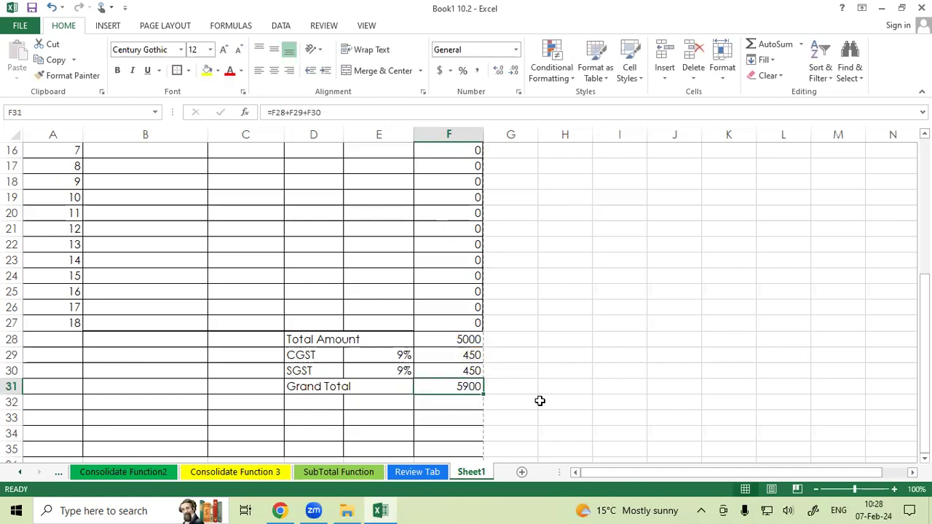
Step: Clear the leftover borders from the empty cells A32:F40 below the Grand Total row
{"action": "scroll", "coordinate": [170, 414], "scroll_direction": "down", "scroll_amount": 2}
{"action": "left_click_drag", "start_coordinate": [75, 304], "coordinate": [452, 406]}
{"action": "left_click_drag", "start_coordinate": [34, 309], "coordinate": [457, 436]}
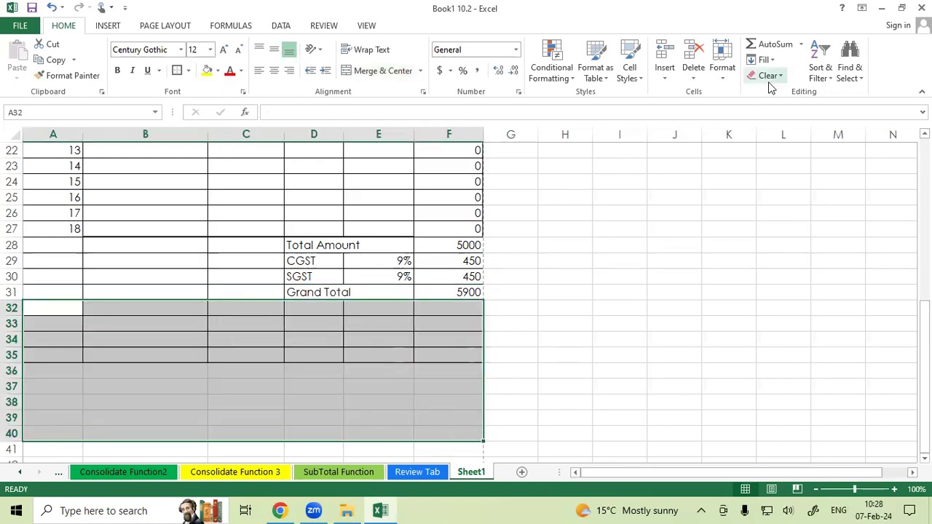
{"action": "left_click", "coordinate": [278, 371]}
Step: Remove all borders from the empty block A28:C31 beside the totals
{"action": "left_click_drag", "start_coordinate": [71, 251], "coordinate": [247, 292]}
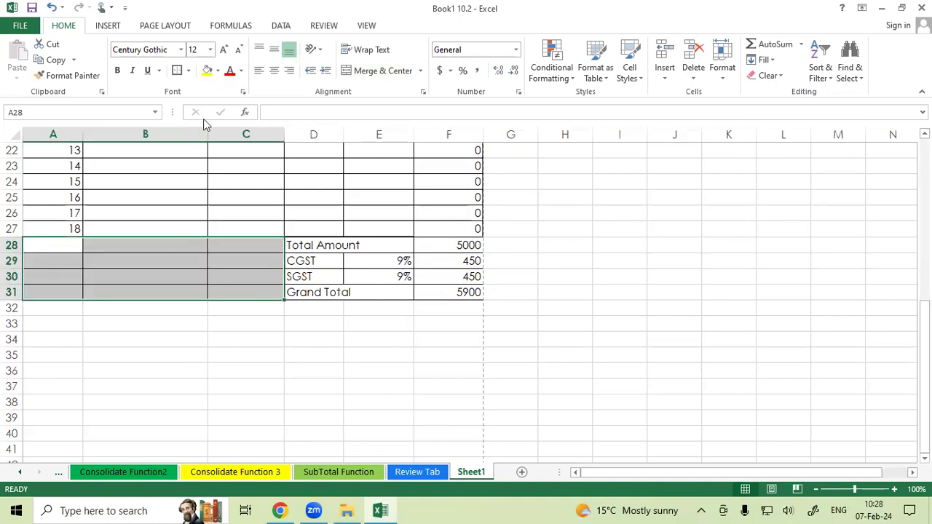
{"action": "left_click", "coordinate": [188, 71]}
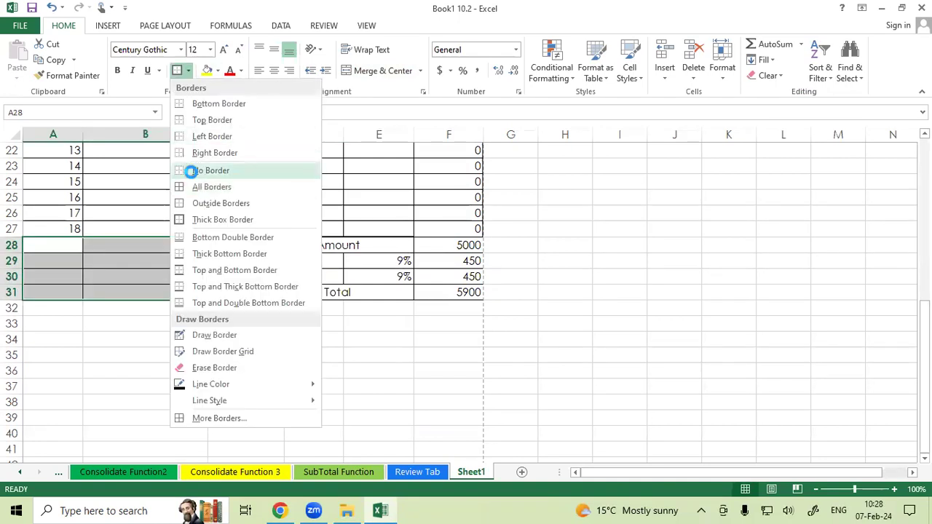
{"action": "left_click", "coordinate": [190, 170]}
{"action": "left_click", "coordinate": [108, 355]}
Step: Apply a thick box border around the totals block D28:F31
{"action": "left_click", "coordinate": [312, 245]}
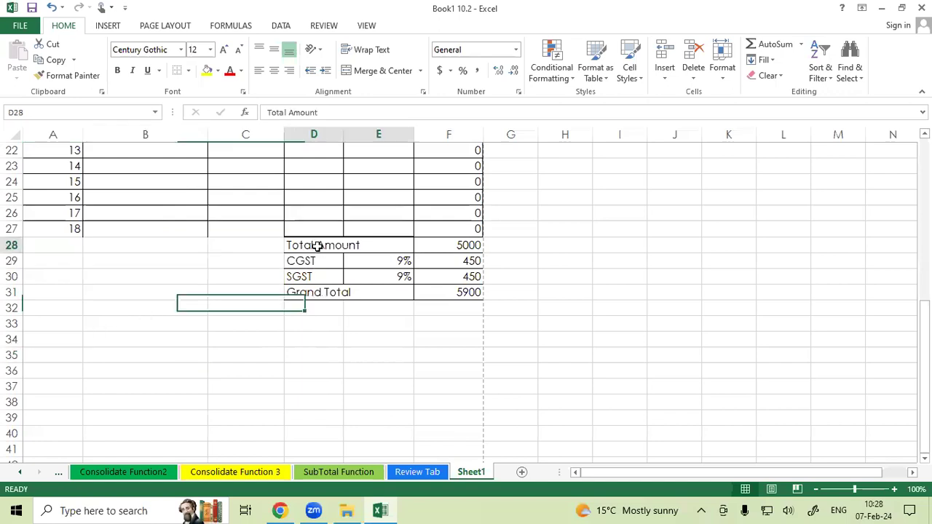
{"action": "left_click_drag", "start_coordinate": [382, 247], "coordinate": [447, 291]}
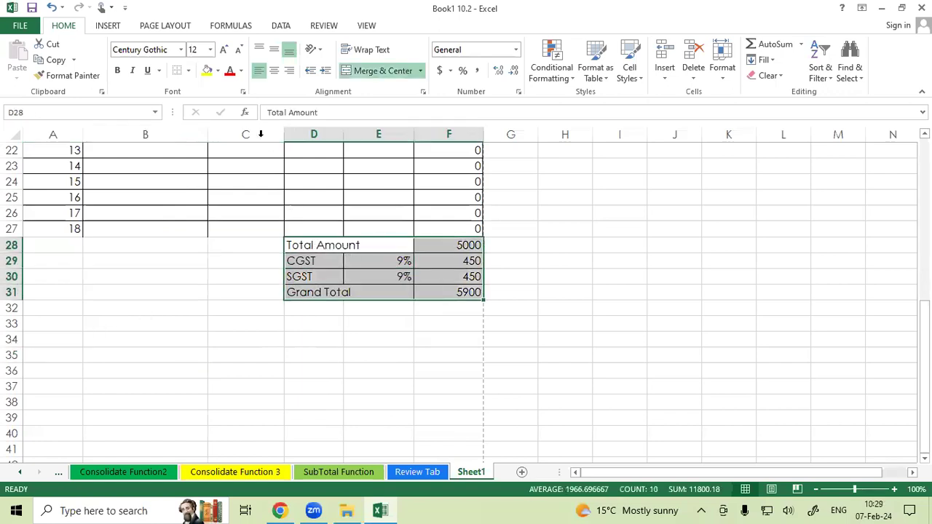
{"action": "left_click", "coordinate": [188, 71]}
{"action": "left_click", "coordinate": [197, 220]}
{"action": "left_click", "coordinate": [162, 315]}
Step: Apply a thick box border around the product table, from its header area down through row 27
{"action": "left_click_drag", "start_coordinate": [418, 228], "coordinate": [76, 119]}
{"action": "scroll", "coordinate": [119, 167], "scroll_direction": "up", "scroll_amount": 2}
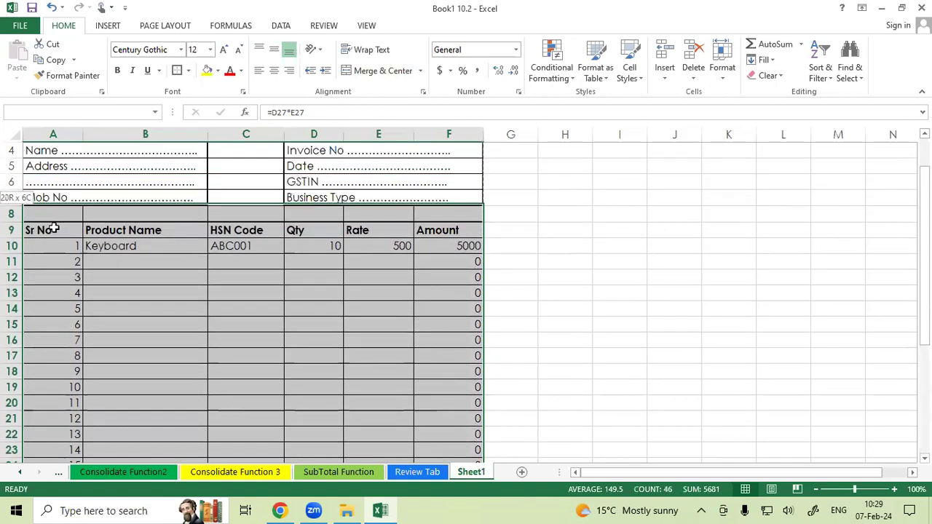
{"action": "left_click", "coordinate": [177, 73]}
{"action": "scroll", "coordinate": [174, 235], "scroll_direction": "down", "scroll_amount": 4}
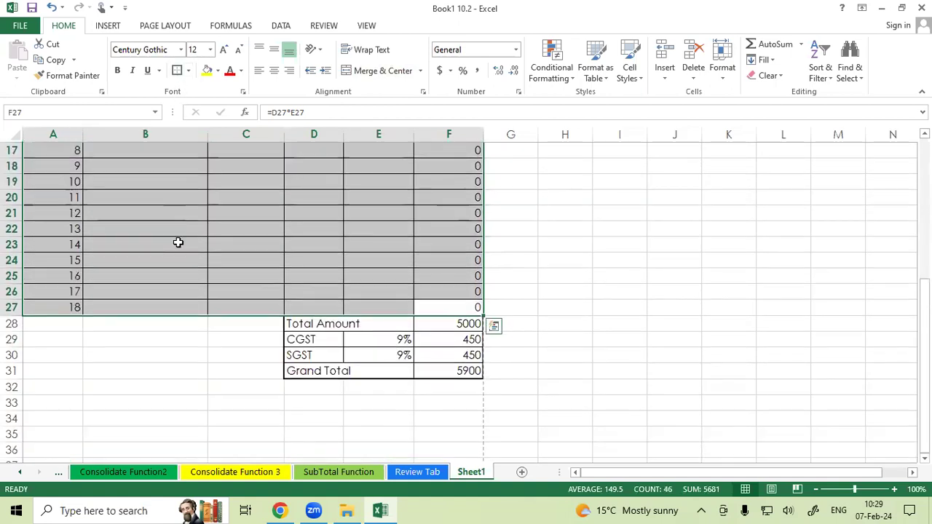
{"action": "left_click", "coordinate": [177, 243]}
Step: Apply a thick box border around the blank block A28:C31 beside the totals
{"action": "left_click", "coordinate": [27, 325]}
{"action": "left_click_drag", "start_coordinate": [29, 325], "coordinate": [259, 371]}
{"action": "left_click", "coordinate": [177, 70]}
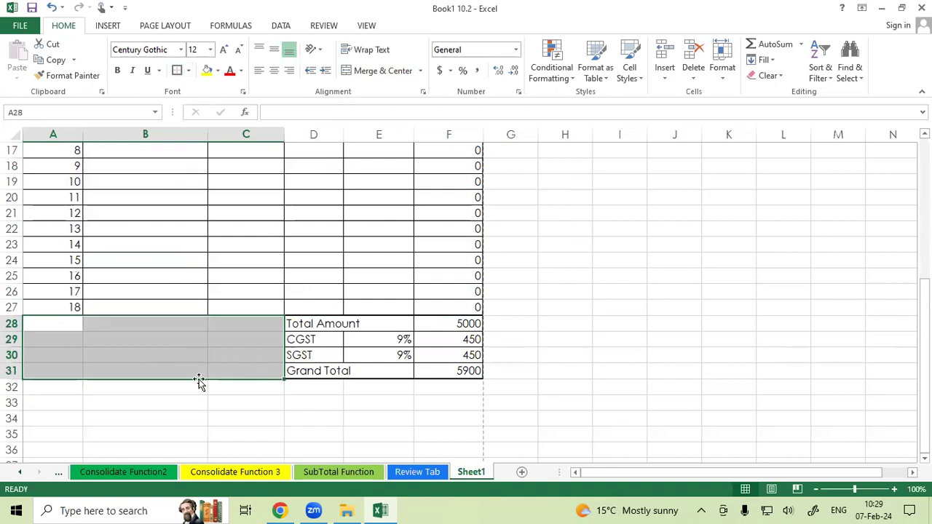
{"action": "left_click", "coordinate": [205, 407]}
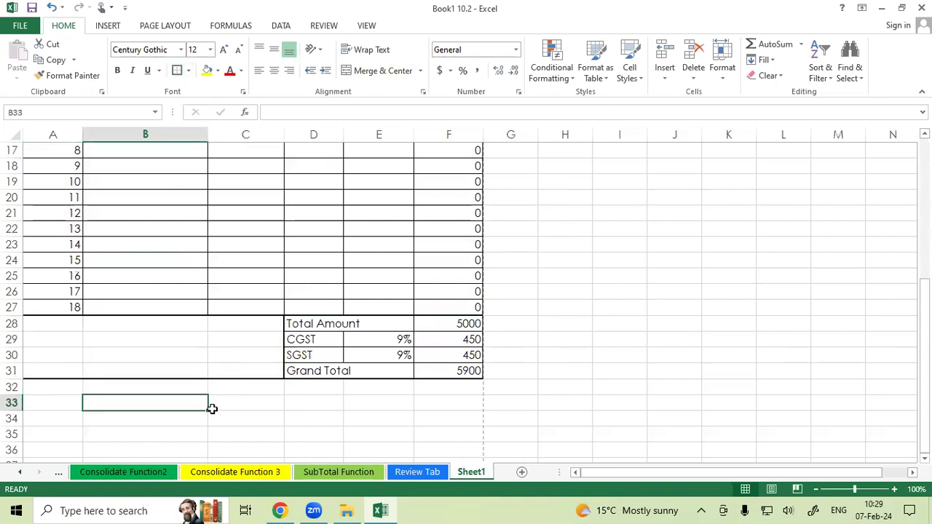
{"action": "left_click_drag", "start_coordinate": [56, 328], "coordinate": [256, 366]}
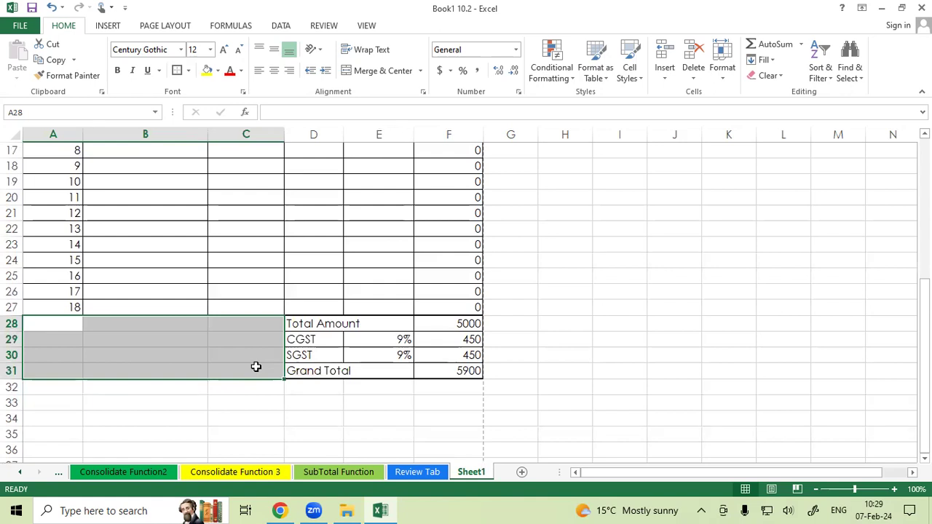
{"action": "left_click", "coordinate": [120, 342]}
{"action": "left_click_drag", "start_coordinate": [57, 321], "coordinate": [252, 370]}
Step: Delete the sample product name, HSN code, quantity and rate from B10:E10, keeping the amount formula
{"action": "scroll", "coordinate": [196, 355], "scroll_direction": "up", "scroll_amount": 5}
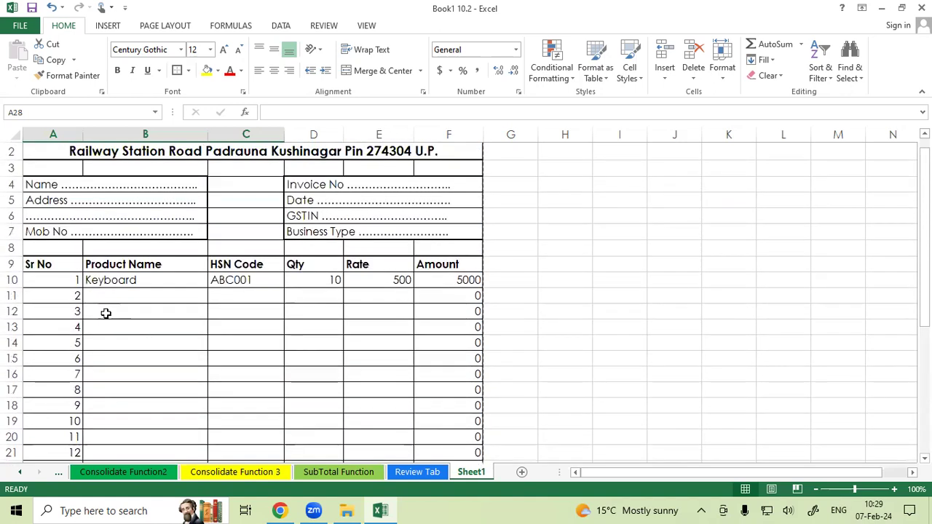
{"action": "left_click_drag", "start_coordinate": [108, 279], "coordinate": [397, 277]}
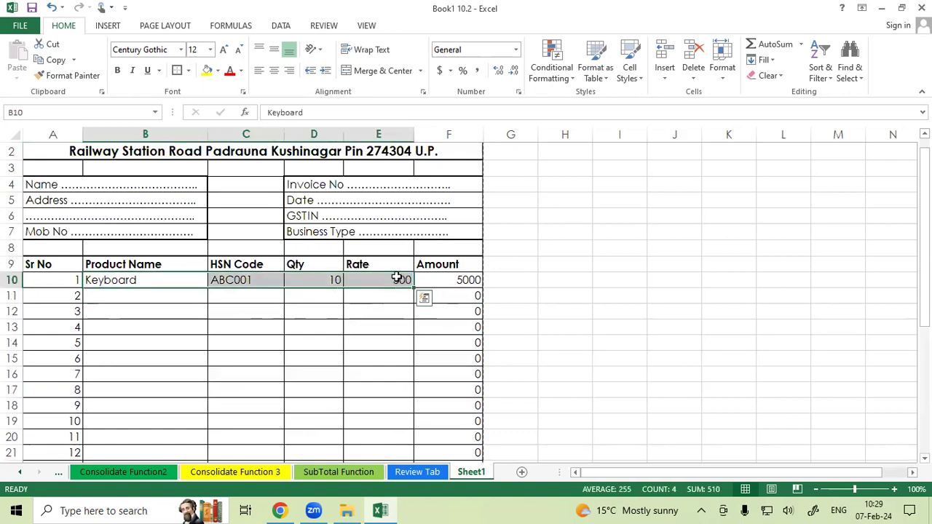
{"action": "key", "text": "Delete"}
{"action": "left_click", "coordinate": [395, 328]}
Step: Make the Total Amount label and its value in row 28 bold and one font size step larger
{"action": "scroll", "coordinate": [396, 339], "scroll_direction": "down", "scroll_amount": 7}
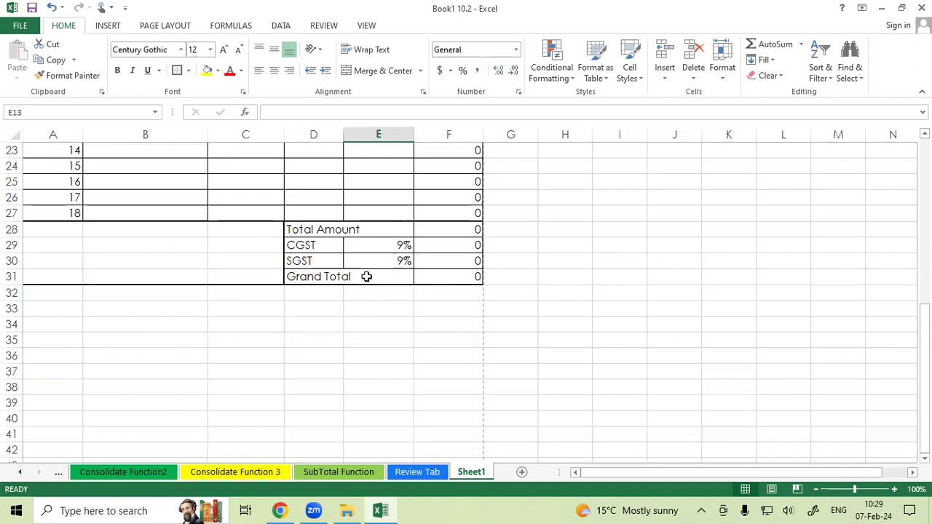
{"action": "left_click_drag", "start_coordinate": [327, 229], "coordinate": [448, 230]}
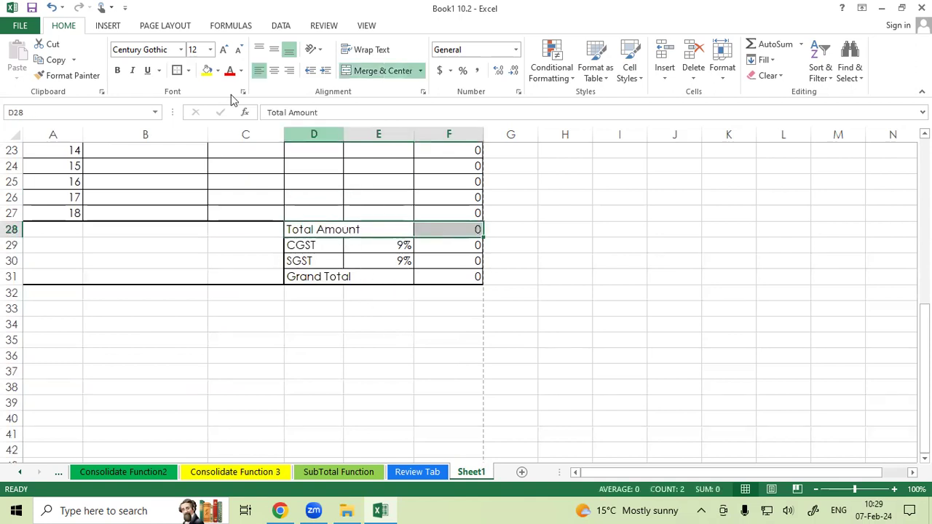
{"action": "left_click", "coordinate": [117, 70]}
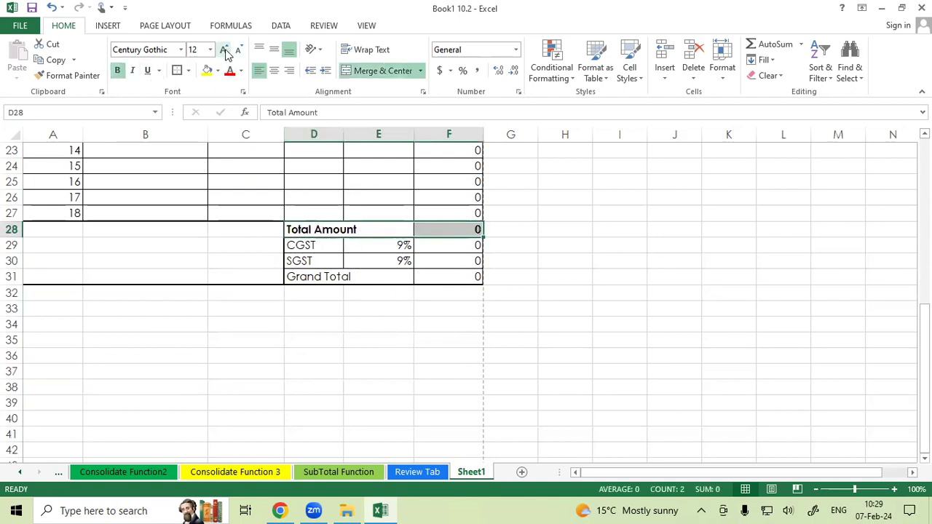
{"action": "left_click", "coordinate": [222, 48]}
{"action": "left_click", "coordinate": [275, 340]}
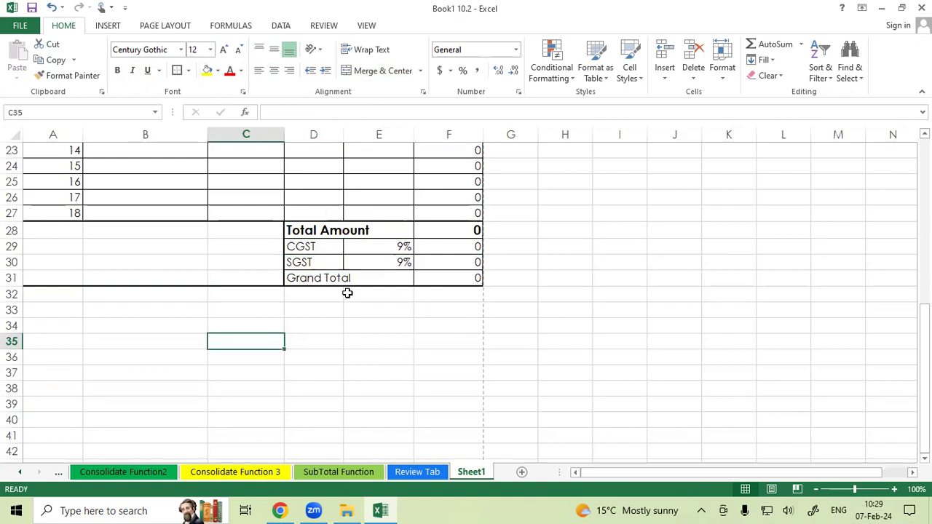
Step: Make the Grand Total label and value in row 31 bold and larger, enlarging the value in F31 one extra step
{"action": "left_click_drag", "start_coordinate": [310, 275], "coordinate": [423, 272]}
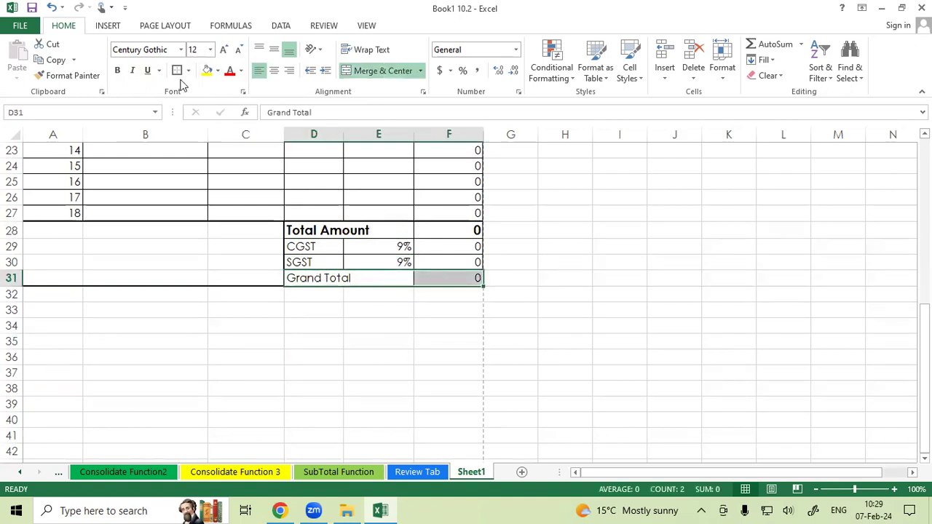
{"action": "left_click", "coordinate": [117, 70]}
{"action": "left_click", "coordinate": [223, 50]}
{"action": "left_click", "coordinate": [222, 50]}
{"action": "left_click", "coordinate": [368, 360]}
{"action": "left_click", "coordinate": [439, 281]}
{"action": "left_click", "coordinate": [223, 50]}
{"action": "left_click", "coordinate": [272, 341]}
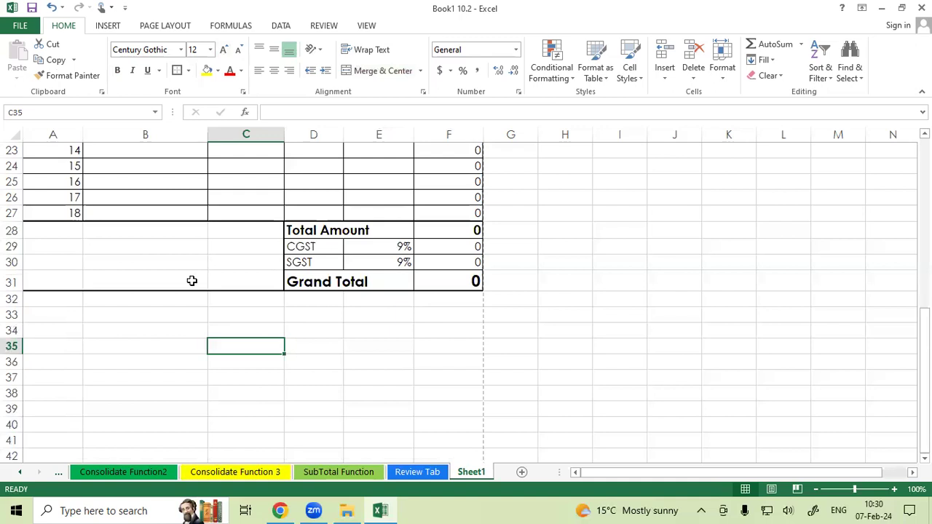
Step: Examine the blank bill's layout and borders in the print preview, then return to the worksheet
{"action": "left_click", "coordinate": [20, 25]}
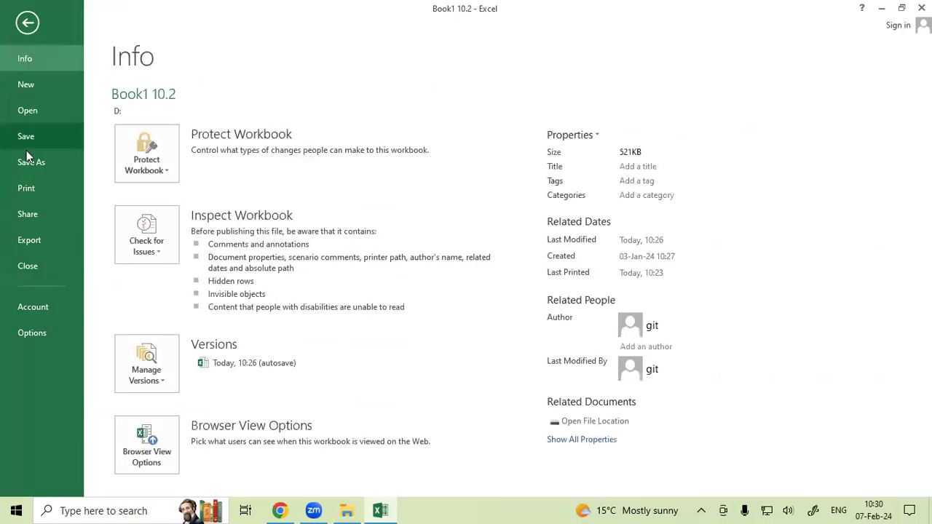
{"action": "left_click", "coordinate": [26, 188]}
{"action": "scroll", "coordinate": [692, 299], "scroll_direction": "down", "scroll_amount": 3}
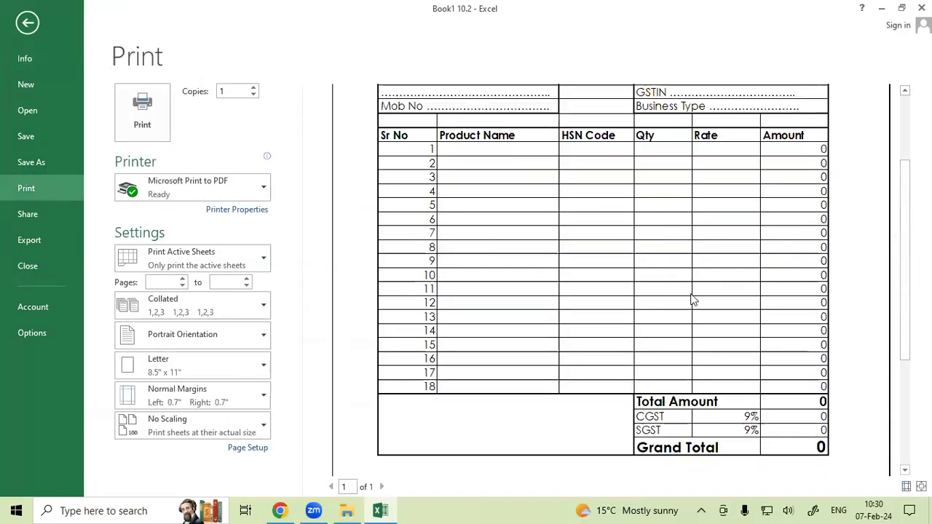
{"action": "scroll", "coordinate": [694, 305], "scroll_direction": "up", "scroll_amount": 1}
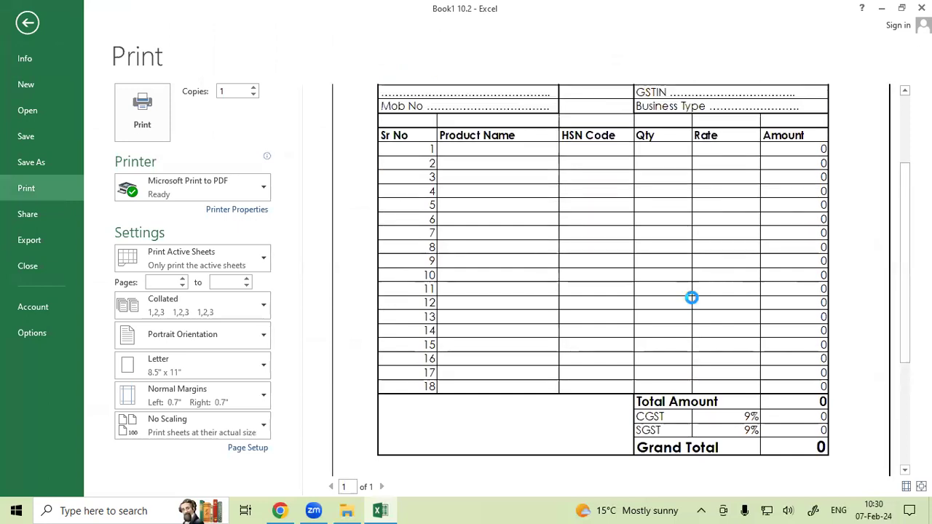
{"action": "scroll", "coordinate": [694, 304], "scroll_direction": "up", "scroll_amount": 1}
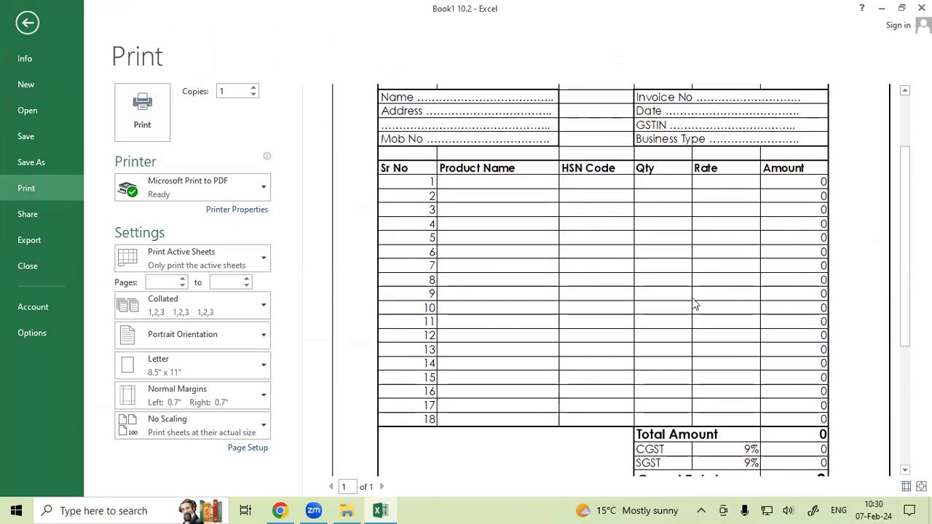
{"action": "left_click", "coordinate": [27, 22]}
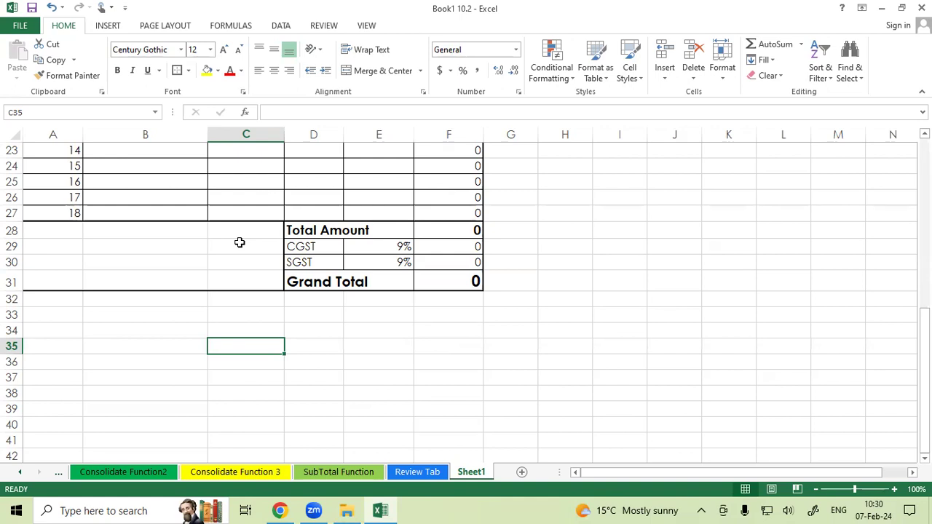
Step: Fill the first product row with Keyboard, HSN code ABC001, quantity 10 and rate 500
{"action": "scroll", "coordinate": [239, 242], "scroll_direction": "up", "scroll_amount": 7}
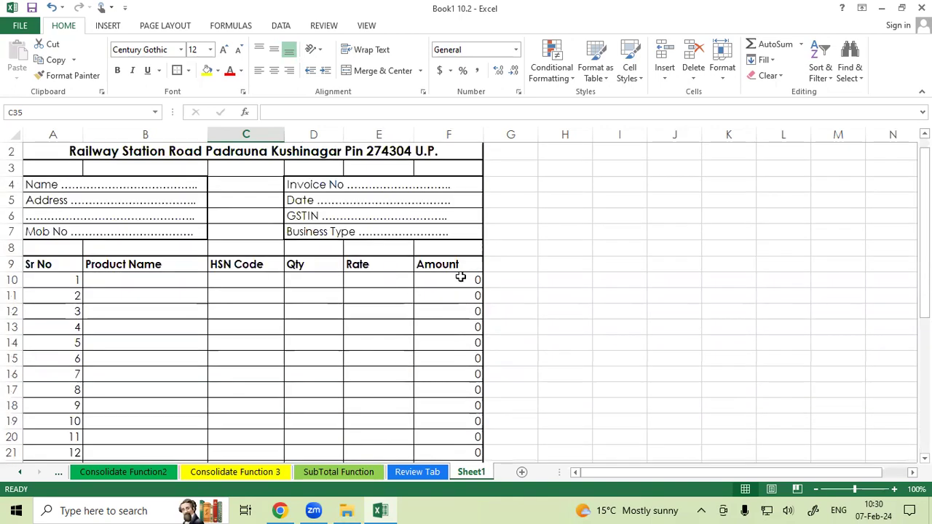
{"action": "left_click_drag", "start_coordinate": [460, 278], "coordinate": [461, 389]}
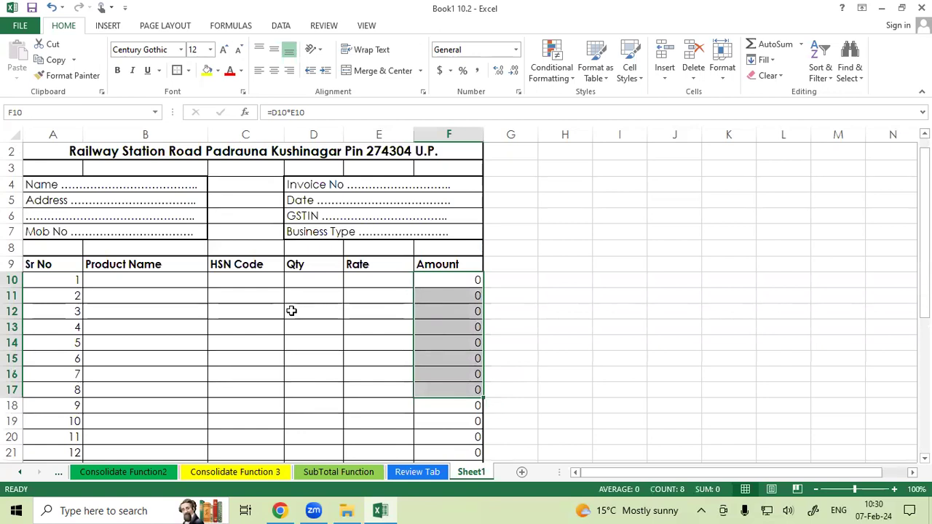
{"action": "left_click", "coordinate": [230, 307]}
{"action": "left_click", "coordinate": [102, 282]}
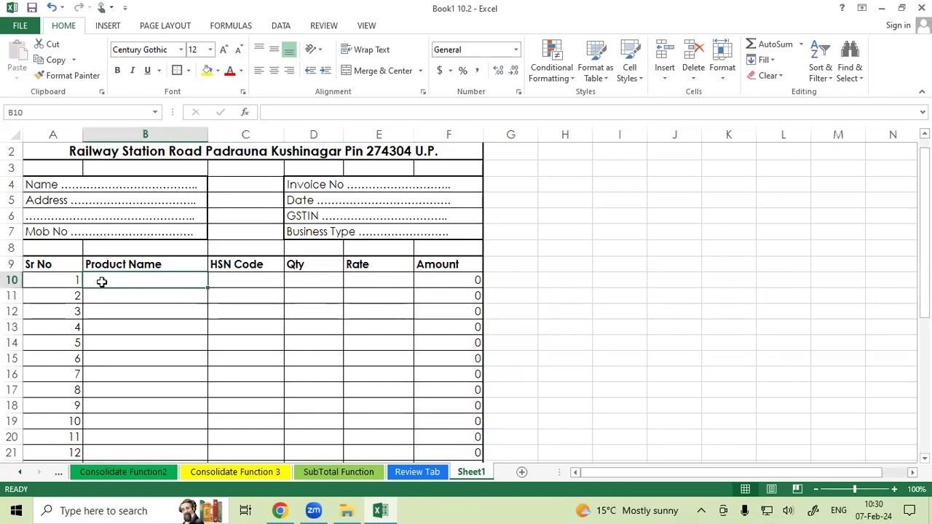
{"action": "type", "text": "Keyboard"}
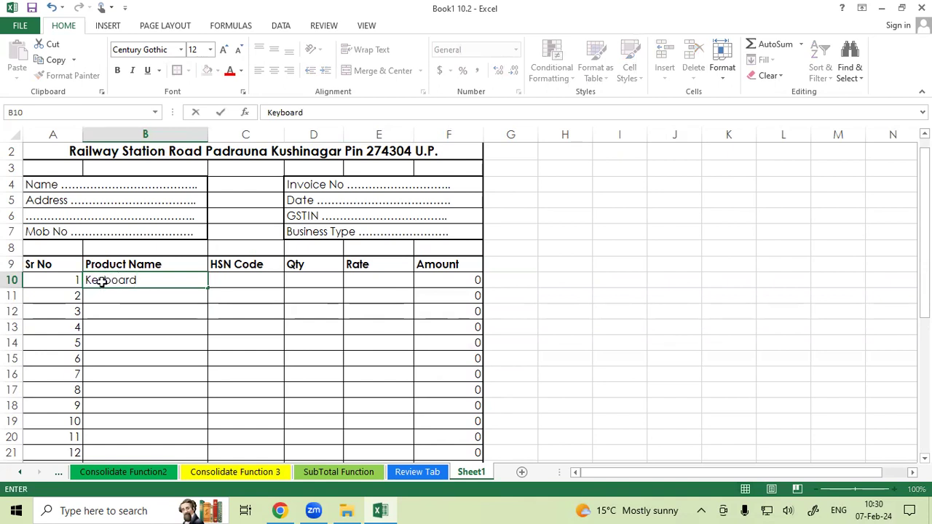
{"action": "key", "text": "Tab"}
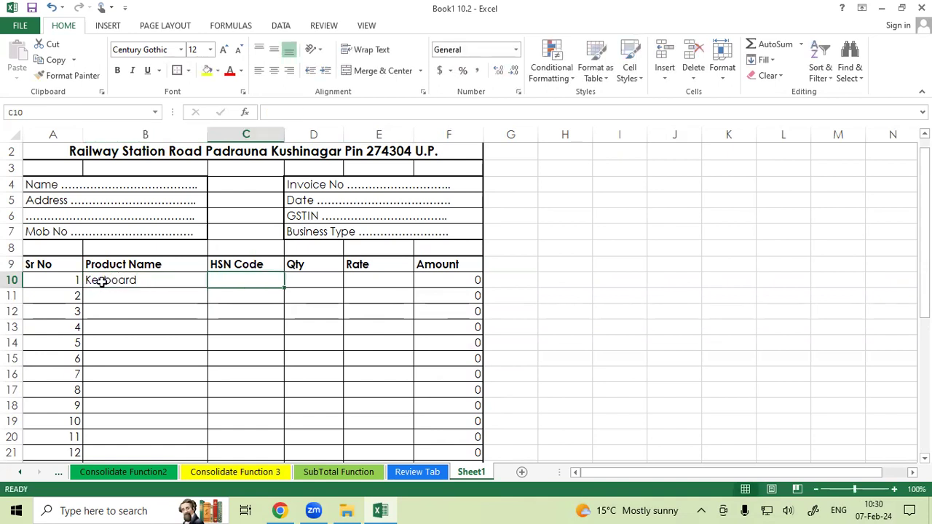
{"action": "type", "text": "ABC001"}
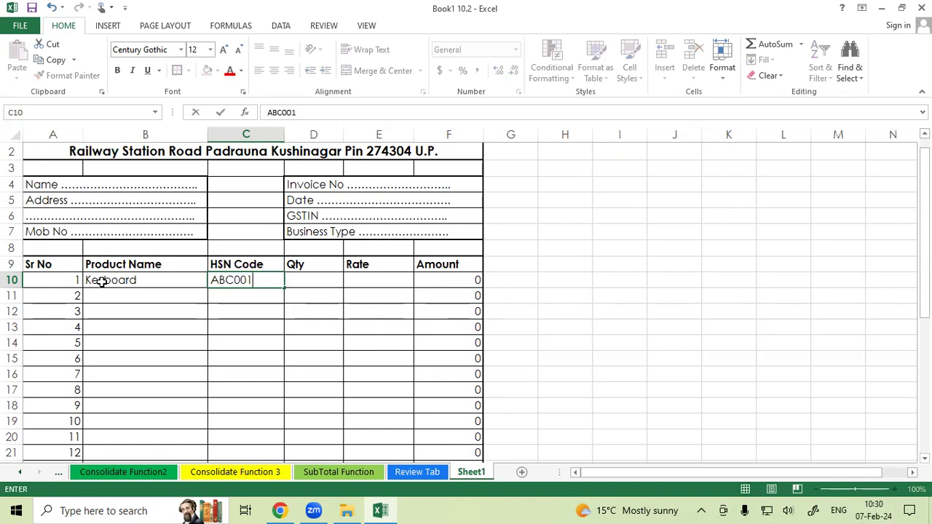
{"action": "key", "text": "Tab"}
{"action": "type", "text": "10"}
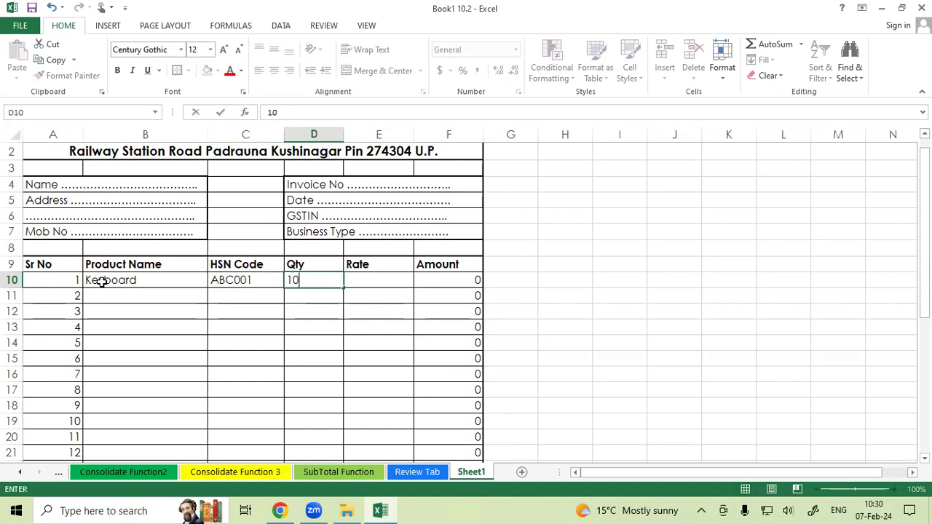
{"action": "key", "text": "Tab"}
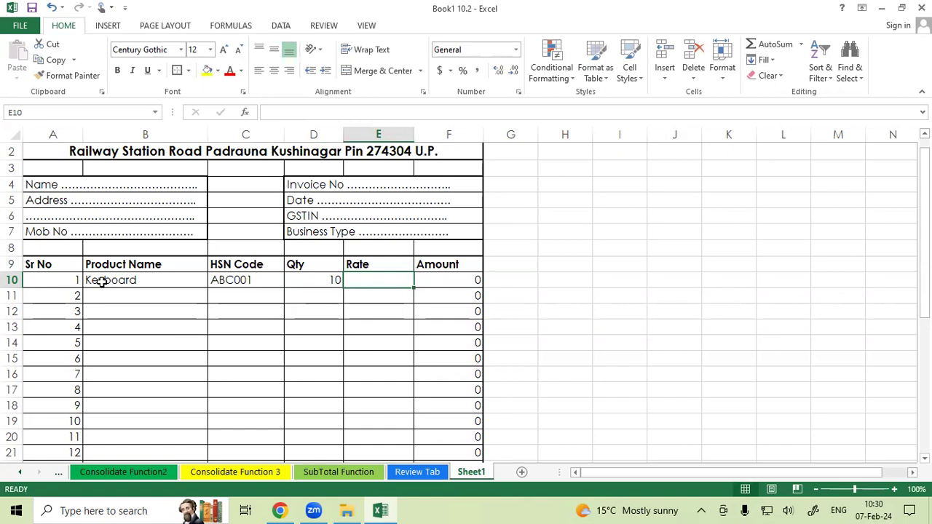
{"action": "type", "text": "500"}
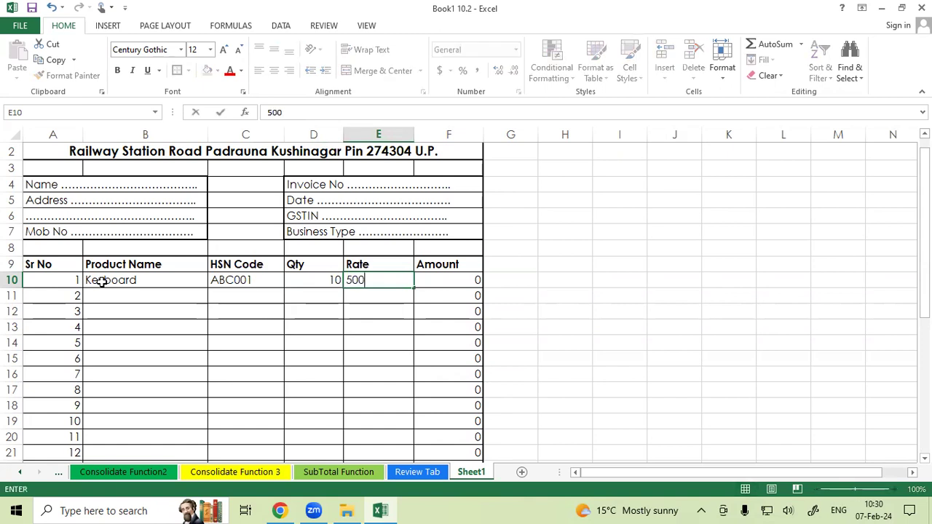
{"action": "key", "text": "Return"}
Step: Review the calculated amount, taxes and Grand Total for the Keyboard entry and inspect its quantity cell
{"action": "scroll", "coordinate": [328, 352], "scroll_direction": "down", "scroll_amount": 6}
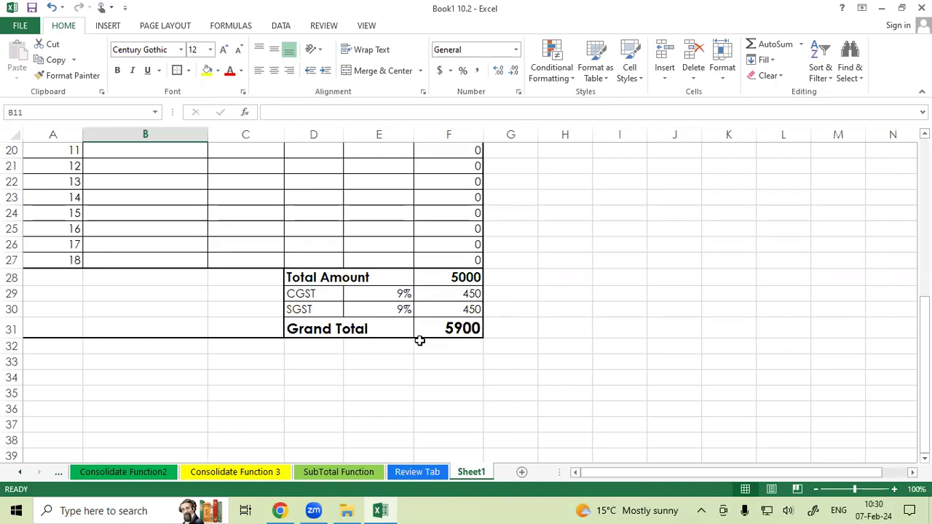
{"action": "scroll", "coordinate": [298, 304], "scroll_direction": "up", "scroll_amount": 5}
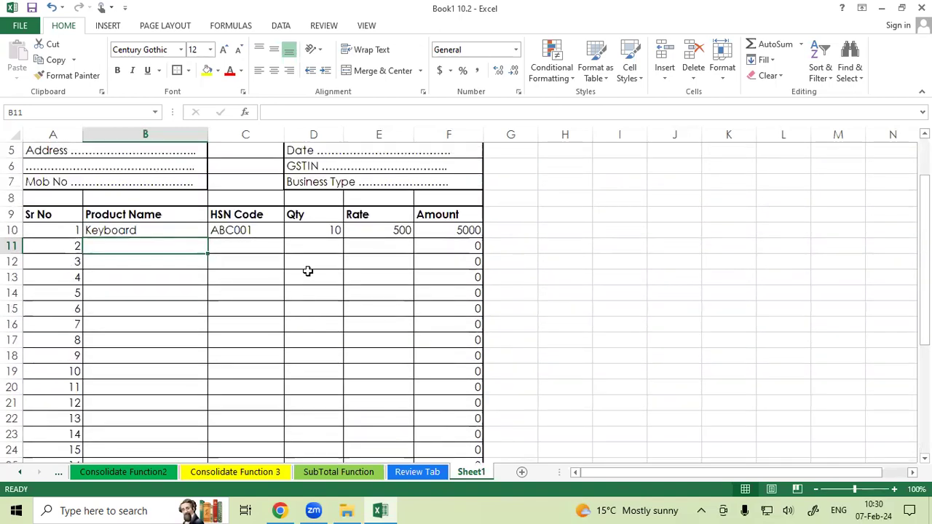
{"action": "left_click", "coordinate": [308, 237]}
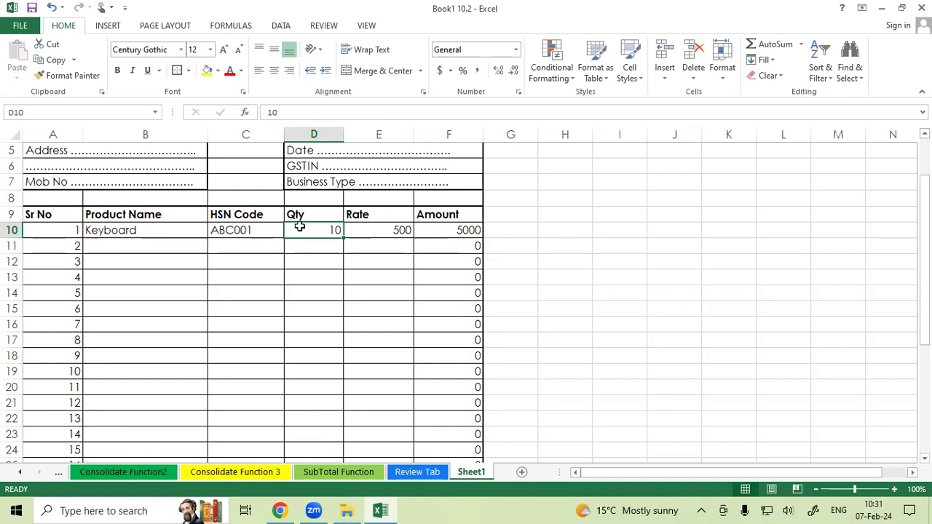
Step: Apply the custom number format 0 "Pcs" to the product table's Qty cells, starting from D10
{"action": "scroll", "coordinate": [299, 227], "scroll_direction": "down", "scroll_amount": 2}
{"action": "scroll", "coordinate": [313, 212], "scroll_direction": "up", "scroll_amount": 1}
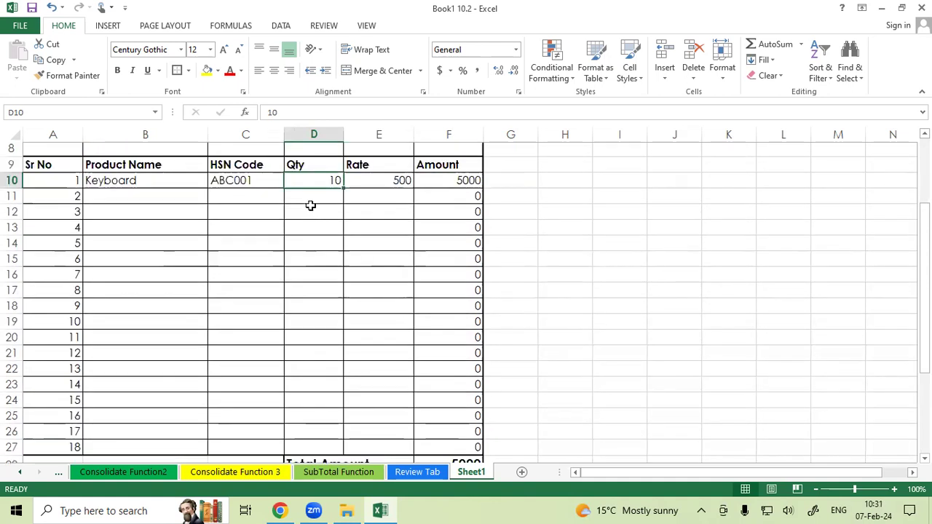
{"action": "left_click_drag", "start_coordinate": [311, 180], "coordinate": [304, 395]}
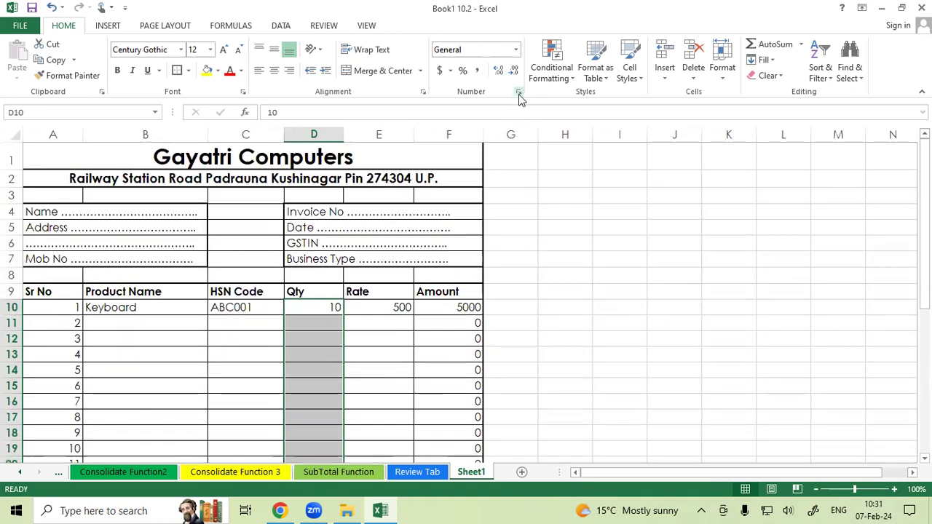
{"action": "left_click", "coordinate": [518, 93]}
{"action": "left_click", "coordinate": [412, 161]}
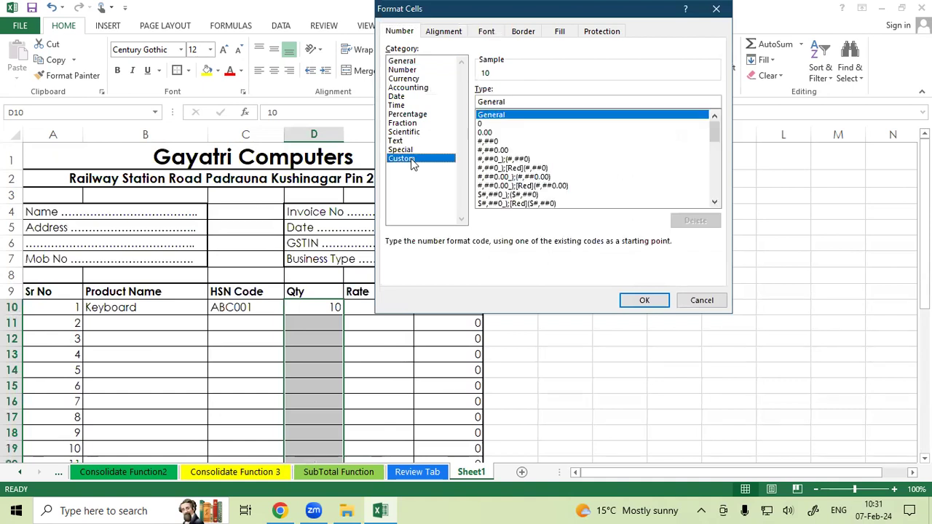
{"action": "left_click_drag", "start_coordinate": [527, 102], "coordinate": [446, 102]}
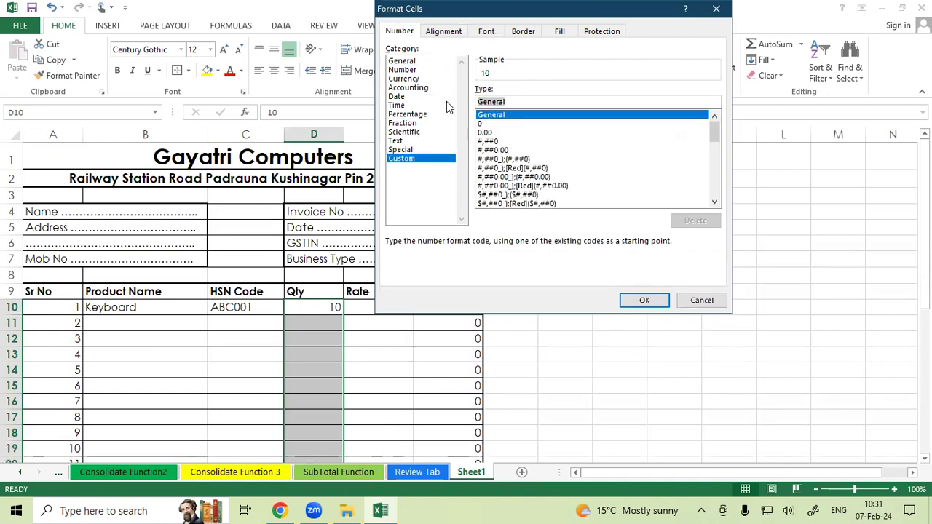
{"action": "type", "text": "0"}
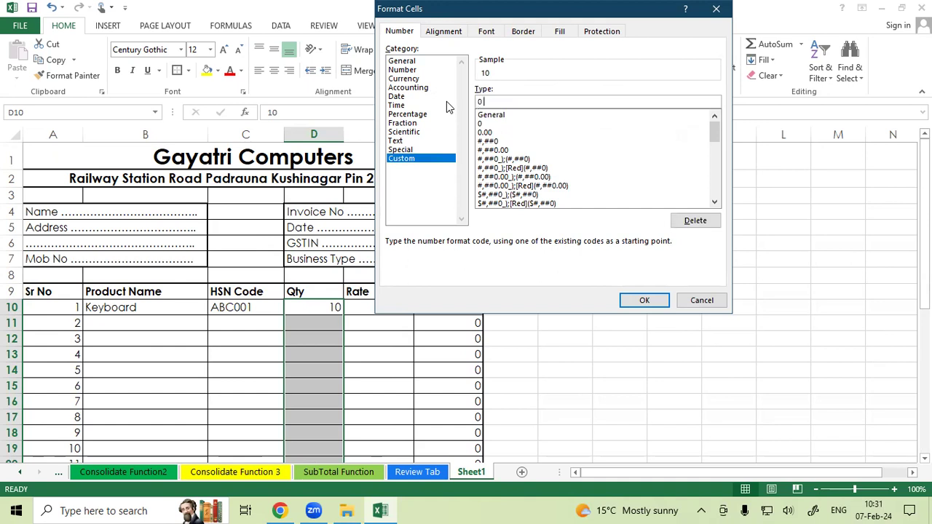
{"action": "type", "text": " \"Pcs"}
{"action": "type", "text": "\""}
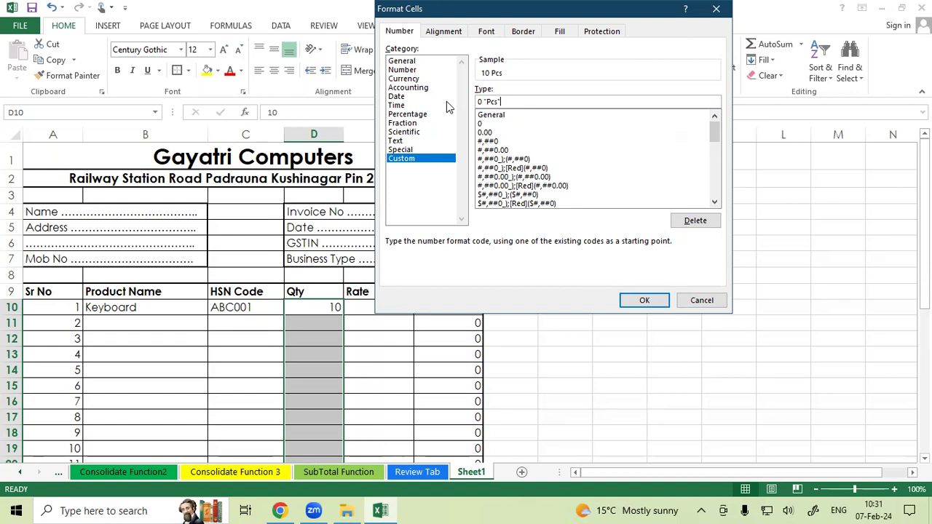
{"action": "left_click", "coordinate": [637, 301]}
{"action": "left_click", "coordinate": [374, 352]}
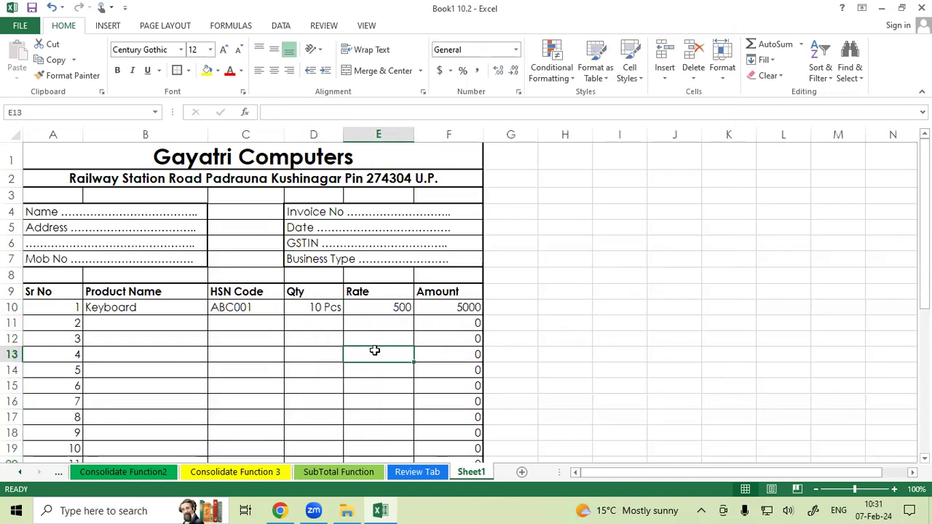
Step: Fill the second product row with Mouse, HSN code ABC002, quantity 20 and rate 400
{"action": "scroll", "coordinate": [280, 331], "scroll_direction": "down", "scroll_amount": 1}
{"action": "left_click", "coordinate": [251, 312]}
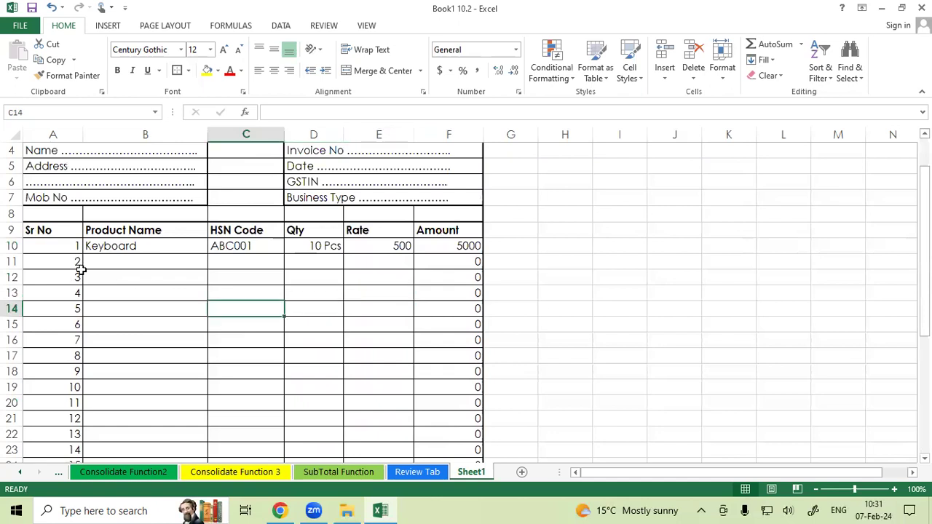
{"action": "left_click", "coordinate": [137, 256]}
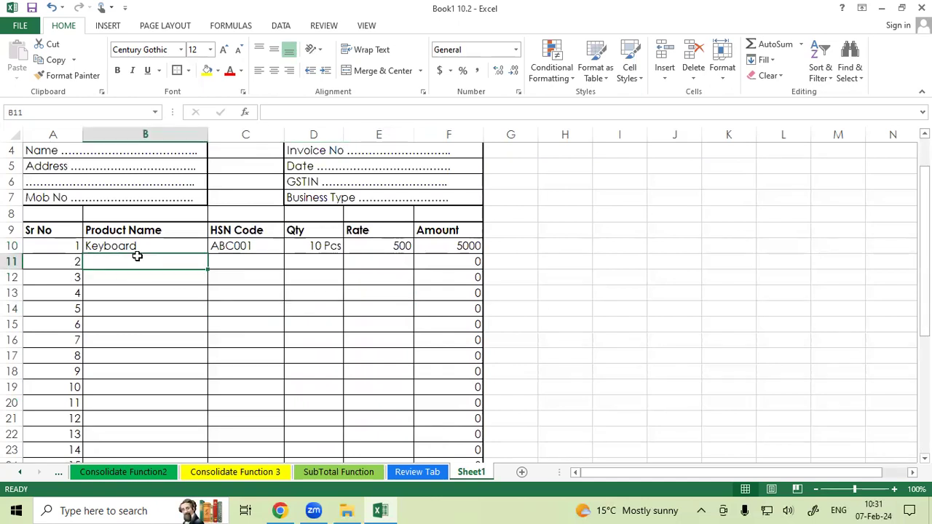
{"action": "type", "text": "Mouse"}
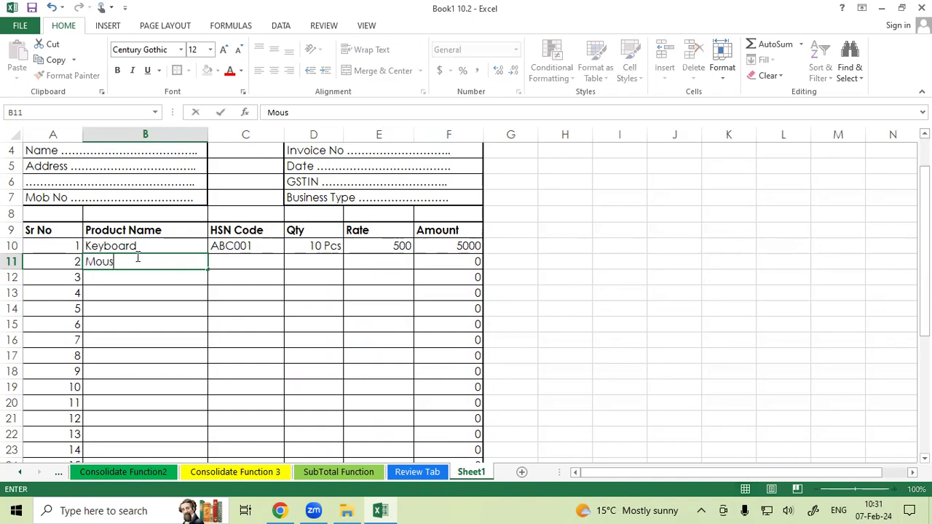
{"action": "key", "text": "Tab"}
{"action": "type", "text": "AV"}
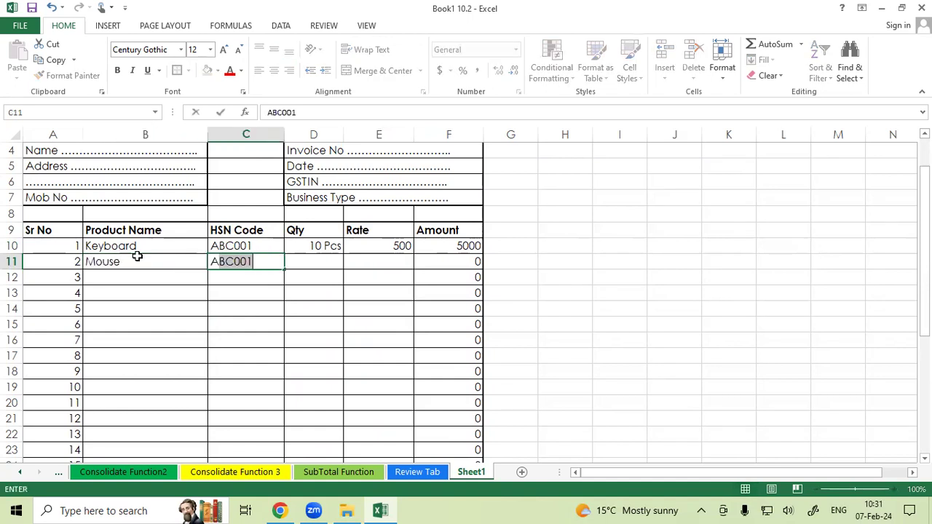
{"action": "type", "text": "BC"}
{"action": "type", "text": "002"}
{"action": "key", "text": "Tab"}
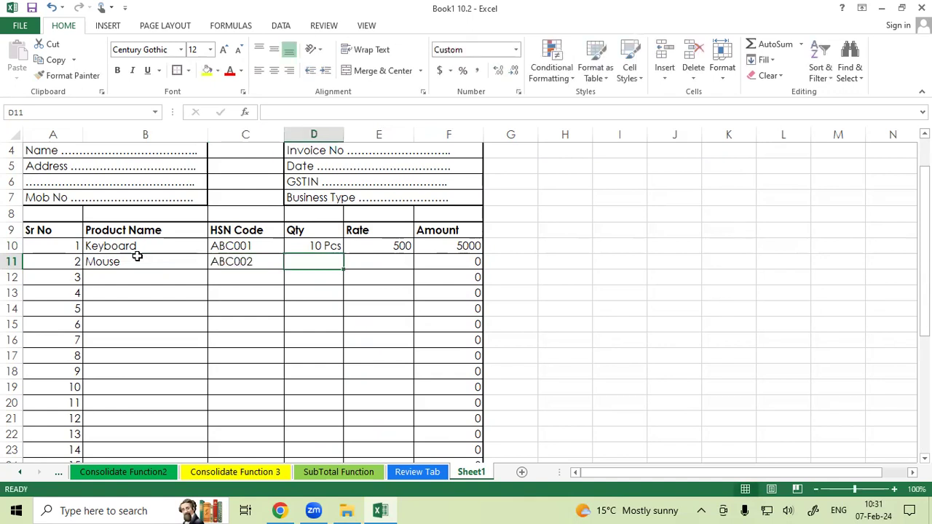
{"action": "type", "text": "20"}
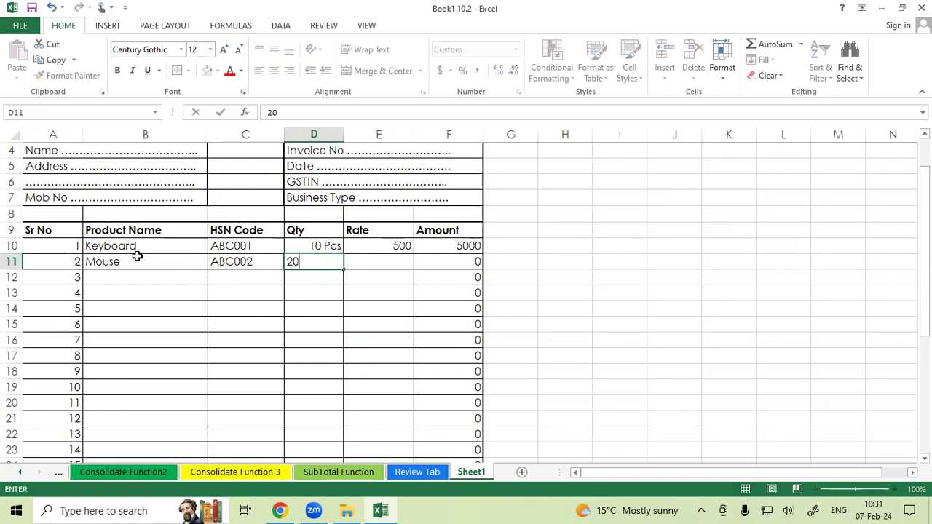
{"action": "key", "text": "Tab"}
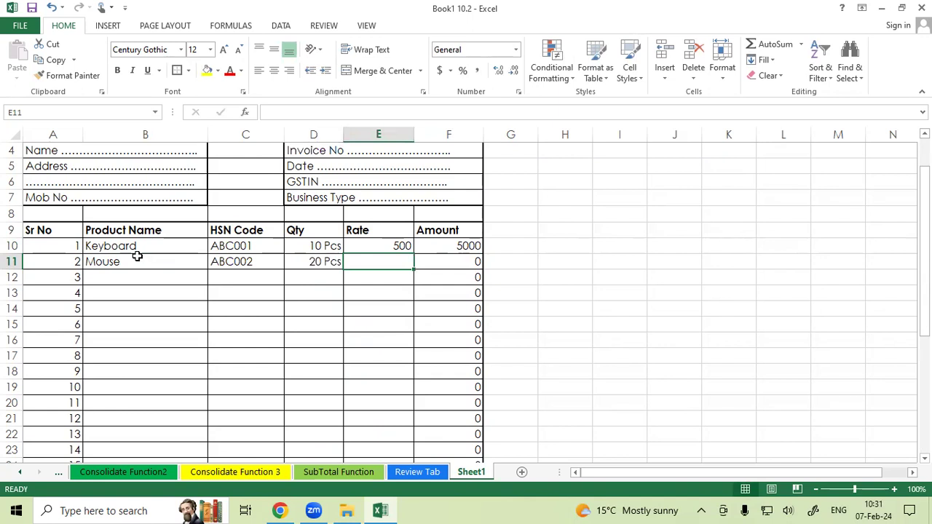
{"action": "type", "text": "40"}
{"action": "key", "text": "Return"}
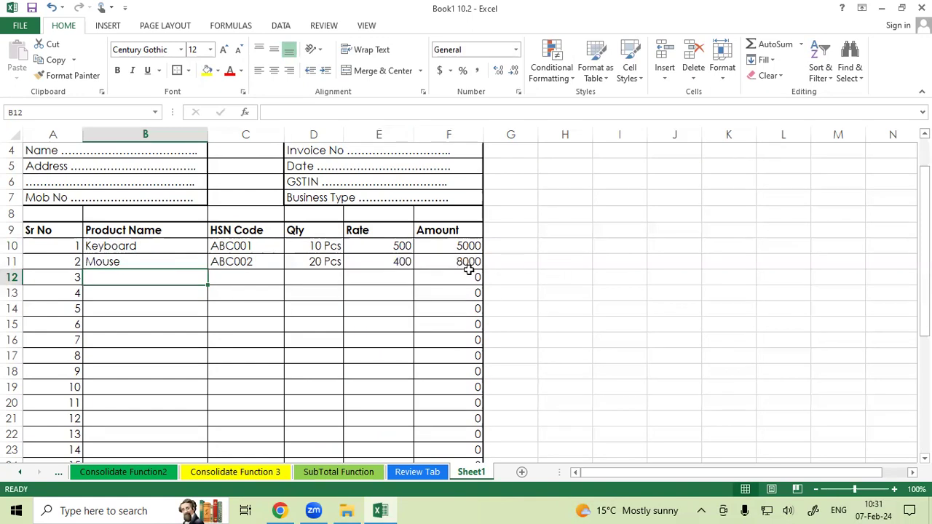
Step: Review the Total Amount, CGST, SGST and Grand Total calculated for the two product entries
{"action": "scroll", "coordinate": [468, 269], "scroll_direction": "down", "scroll_amount": 5}
{"action": "left_click", "coordinate": [470, 326]}
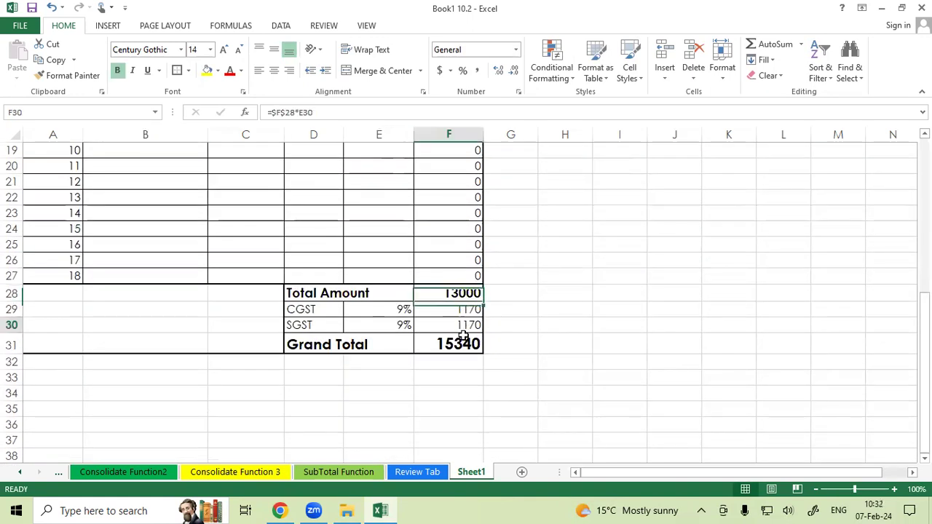
{"action": "left_click", "coordinate": [472, 345]}
{"action": "left_click", "coordinate": [501, 340]}
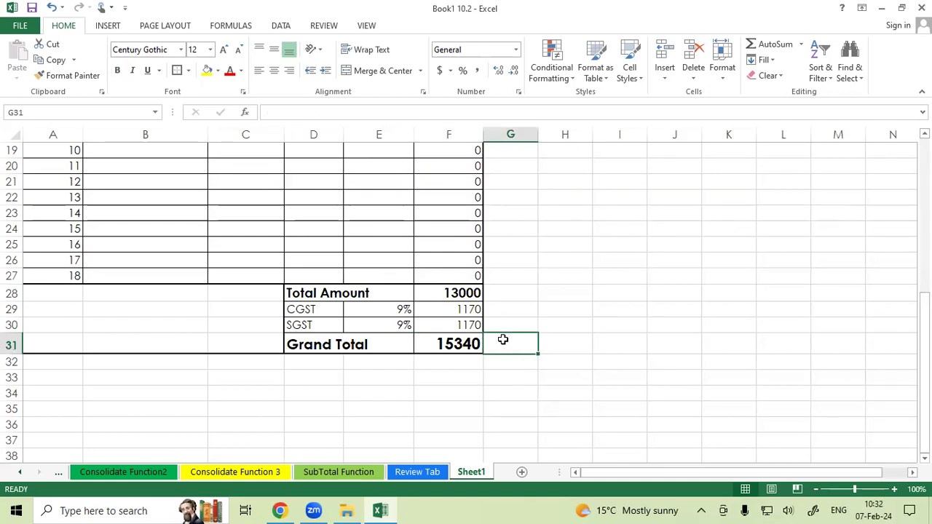
{"action": "scroll", "coordinate": [502, 339], "scroll_direction": "up", "scroll_amount": 4}
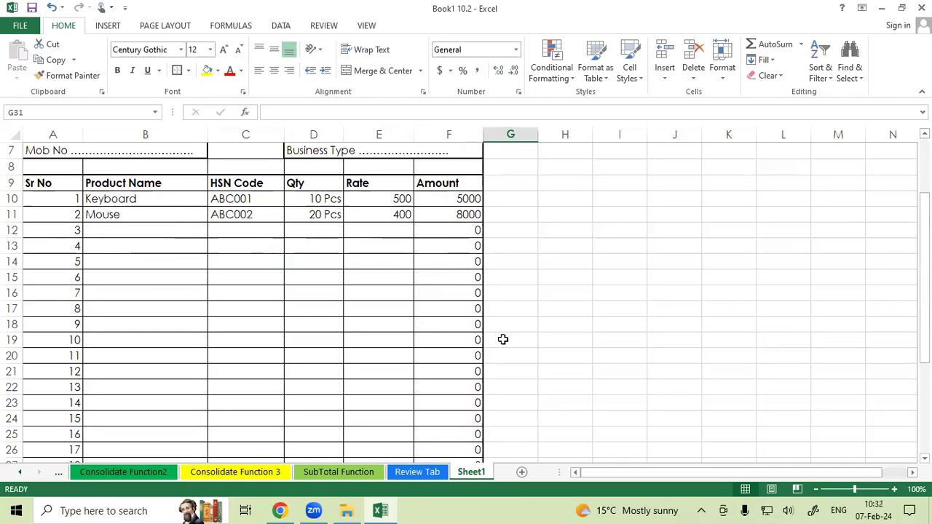
{"action": "scroll", "coordinate": [371, 342], "scroll_direction": "up", "scroll_amount": 2}
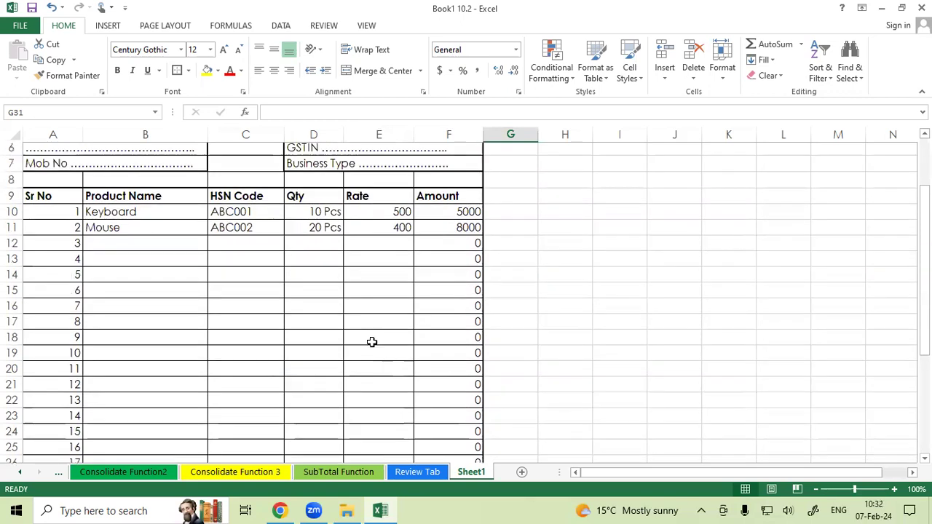
Step: Examine the filled bill in the print preview as a whole page, then return to the worksheet
{"action": "left_click_drag", "start_coordinate": [58, 157], "coordinate": [254, 333]}
{"action": "left_click", "coordinate": [257, 350]}
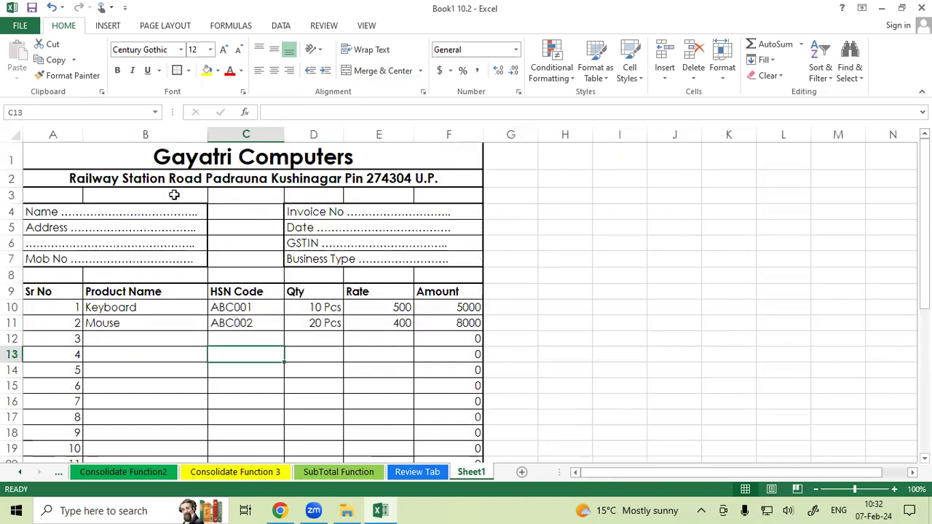
{"action": "left_click_drag", "start_coordinate": [136, 163], "coordinate": [248, 339]}
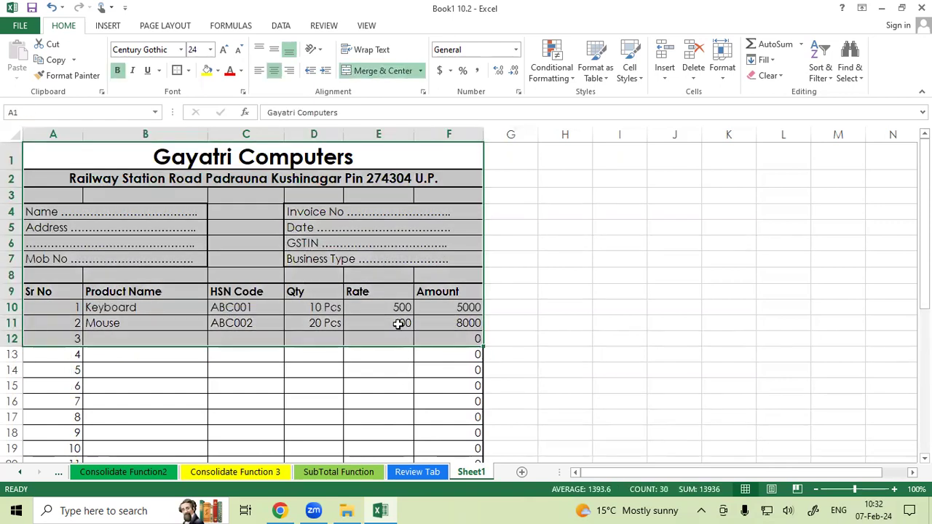
{"action": "left_click", "coordinate": [677, 307]}
{"action": "left_click", "coordinate": [18, 32]}
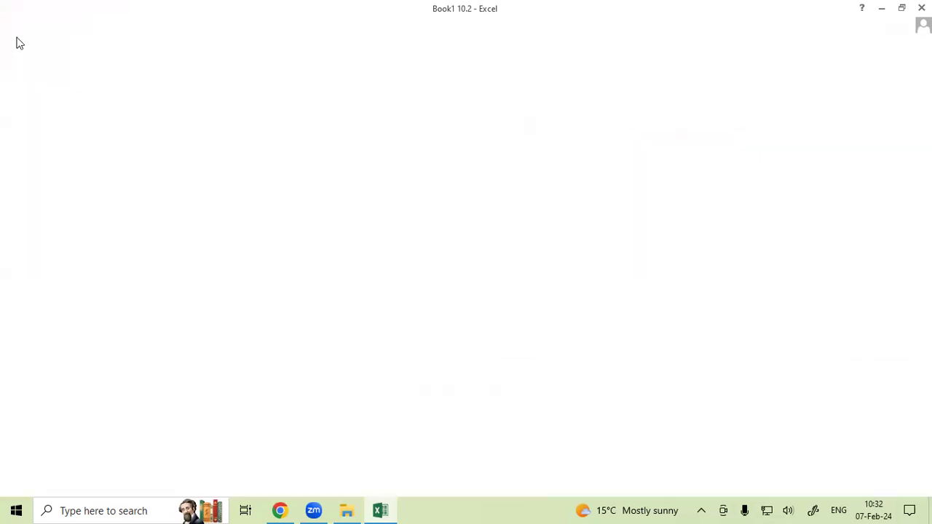
{"action": "left_click", "coordinate": [30, 189]}
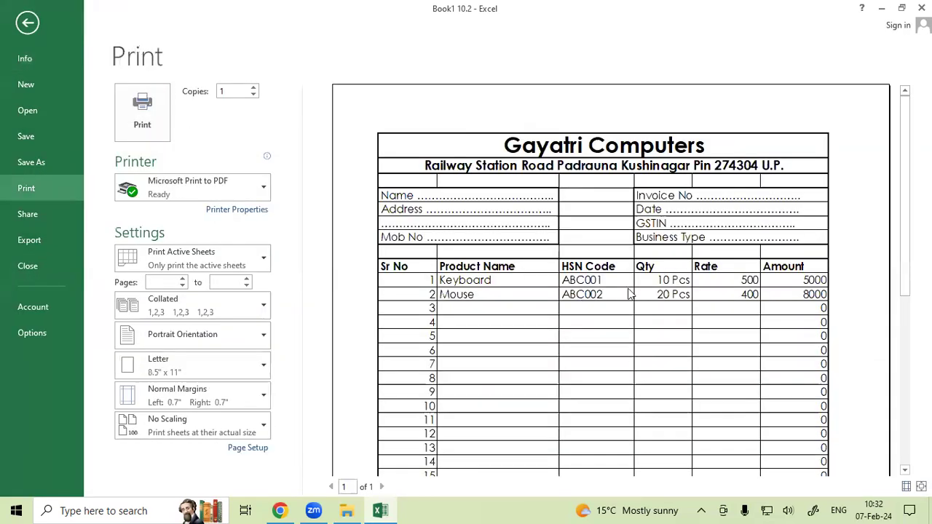
{"action": "scroll", "coordinate": [692, 343], "scroll_direction": "down", "scroll_amount": 5}
{"action": "left_click", "coordinate": [921, 487]}
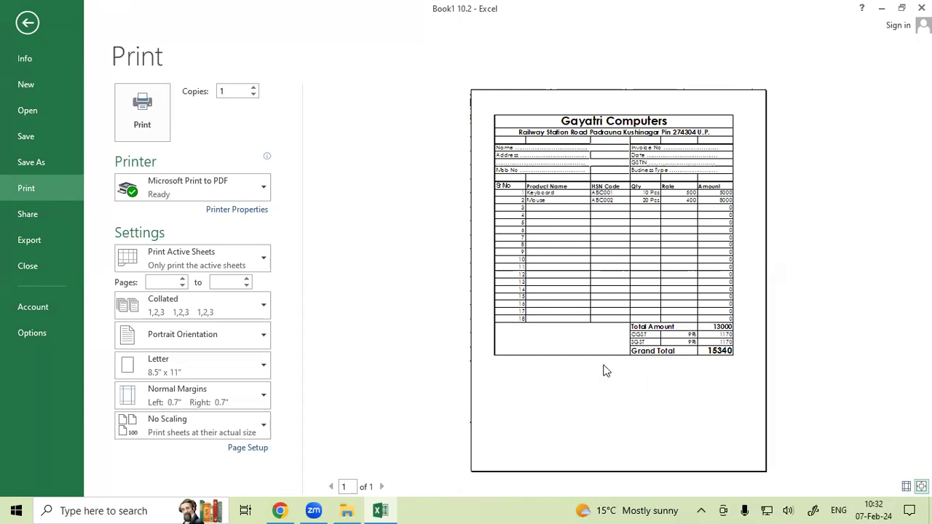
{"action": "left_click", "coordinate": [27, 22]}
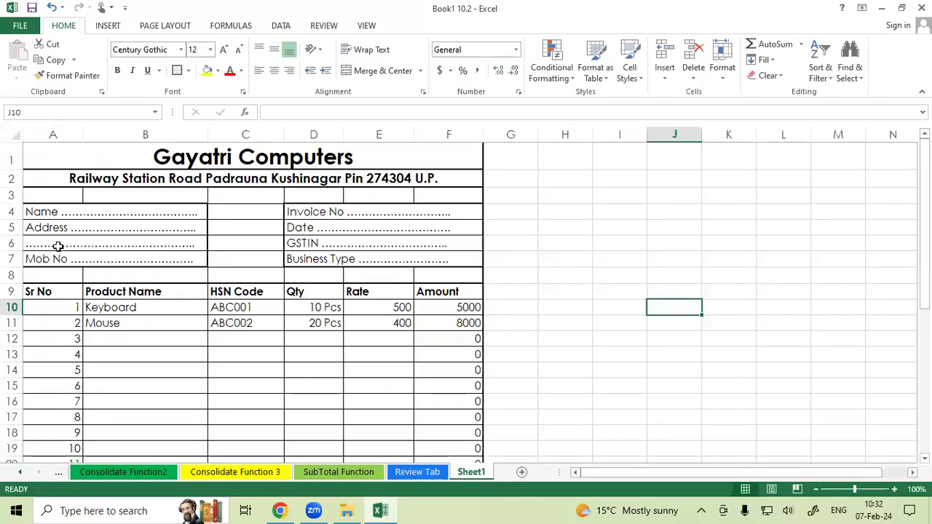
Step: Insert five rows into the product table at rows 19 to 23
{"action": "scroll", "coordinate": [65, 356], "scroll_direction": "down", "scroll_amount": 3}
{"action": "scroll", "coordinate": [59, 355], "scroll_direction": "down", "scroll_amount": 1}
{"action": "left_click_drag", "start_coordinate": [10, 354], "coordinate": [8, 295]}
{"action": "right_click", "coordinate": [20, 290]}
{"action": "left_click", "coordinate": [41, 206]}
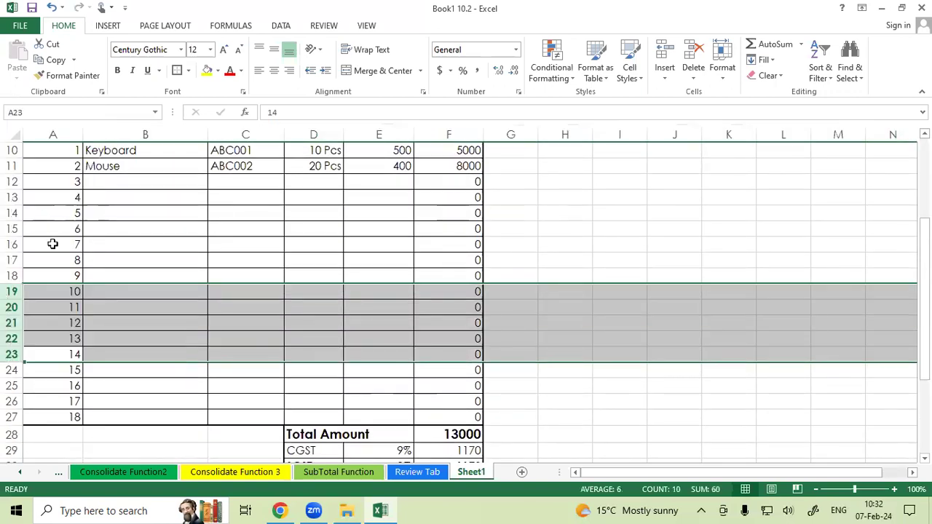
{"action": "left_click", "coordinate": [90, 308]}
Step: Continue the Sr No series from row 16 down to row 32, numbering the product rows through 23
{"action": "left_click_drag", "start_coordinate": [58, 247], "coordinate": [83, 361]}
{"action": "left_click", "coordinate": [85, 268]}
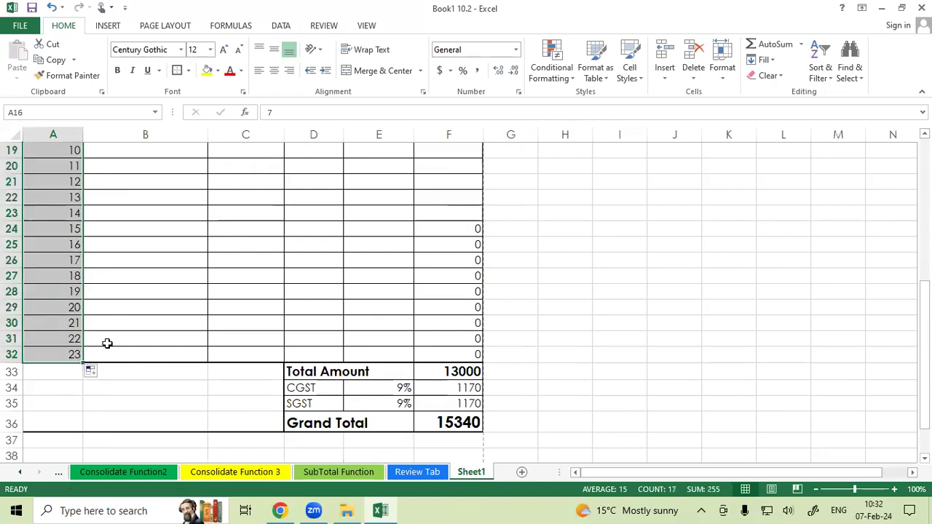
{"action": "left_click", "coordinate": [102, 341]}
{"action": "scroll", "coordinate": [98, 338], "scroll_direction": "down", "scroll_amount": 5}
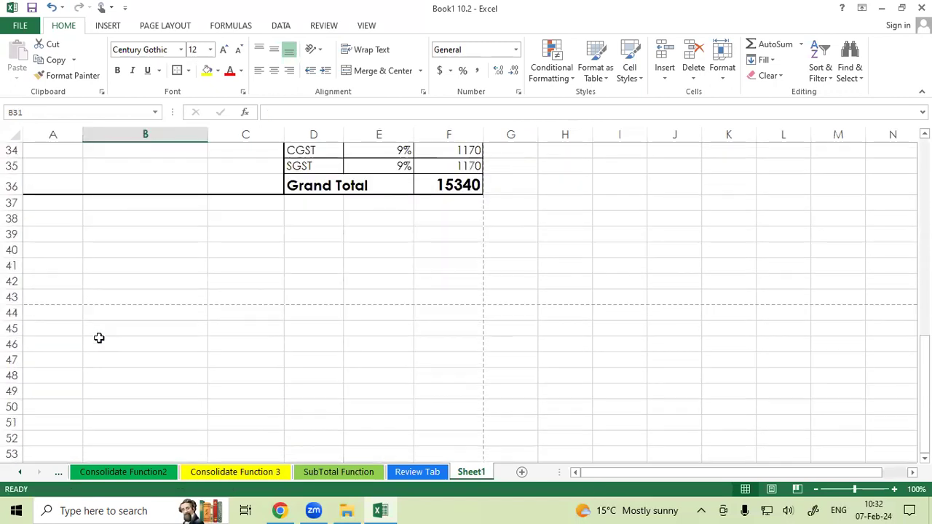
Step: Check in the print preview how the bill with the added product rows fits on the page
{"action": "left_click", "coordinate": [22, 26]}
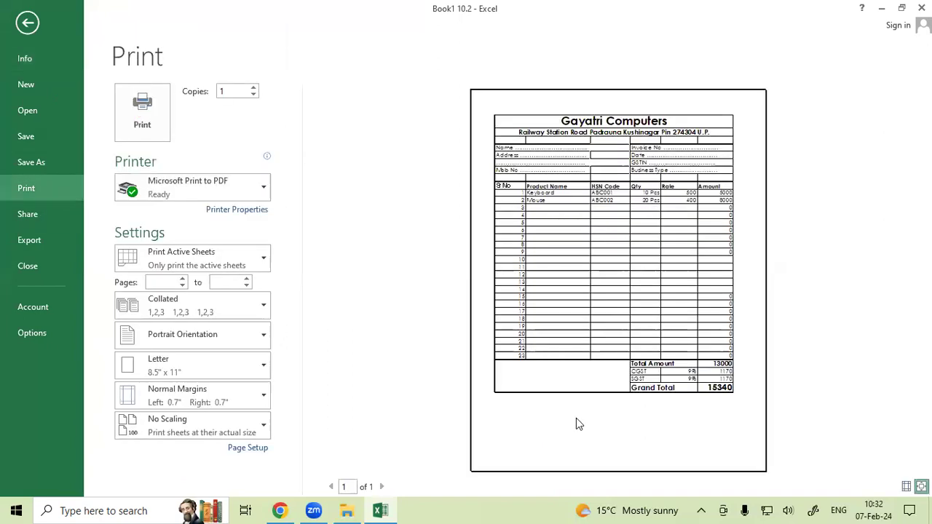
{"action": "left_click", "coordinate": [679, 386]}
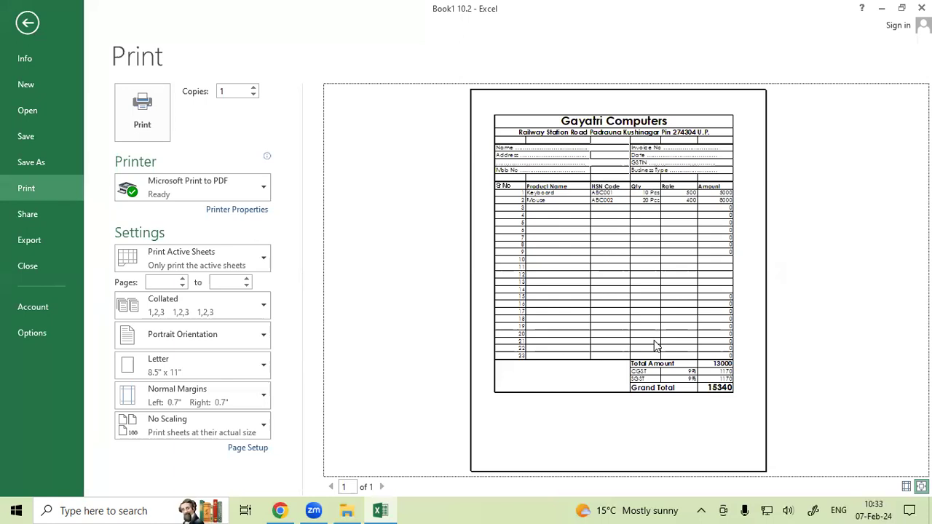
{"action": "key", "text": "Escape"}
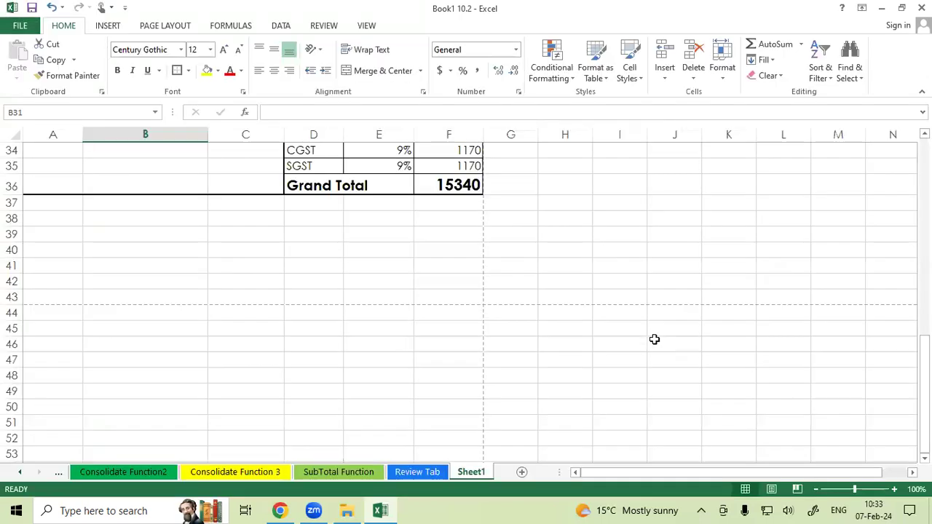
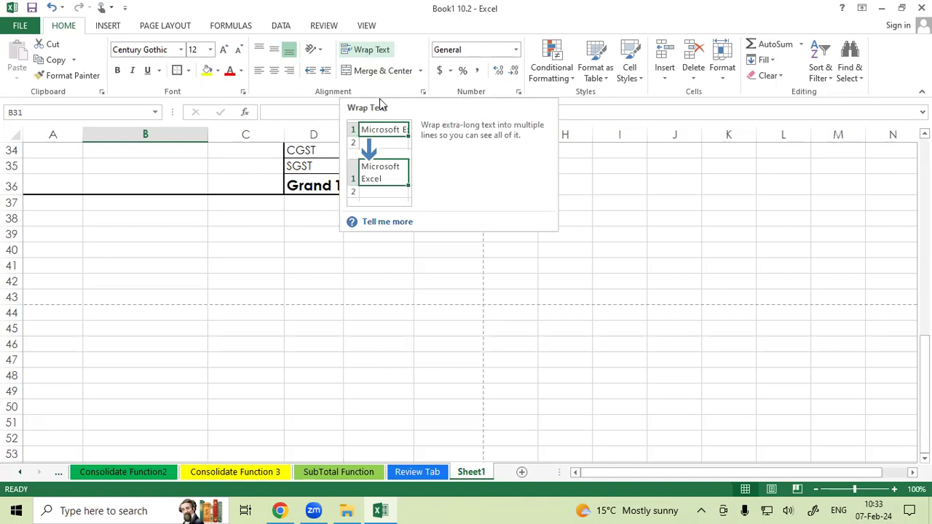
{"action": "left_click", "coordinate": [255, 281]}
{"action": "left_click", "coordinate": [22, 26]}
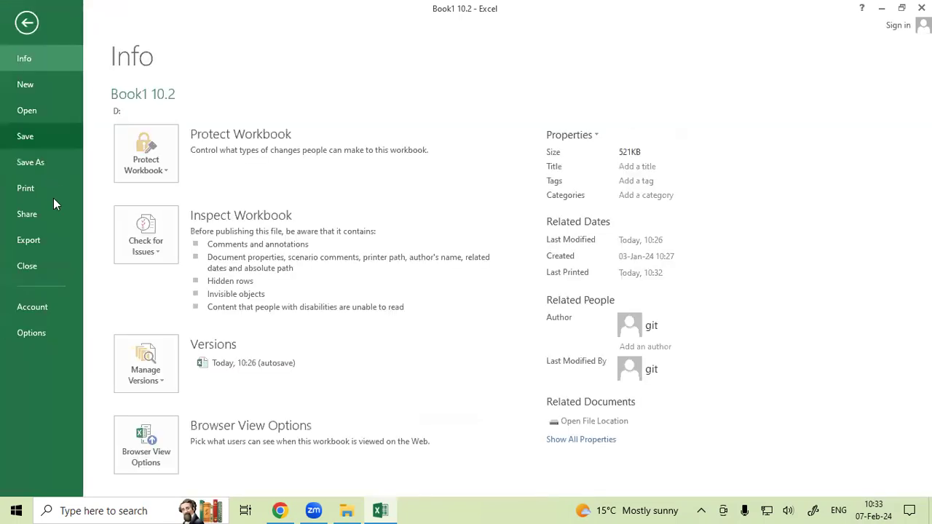
{"action": "left_click", "coordinate": [27, 188]}
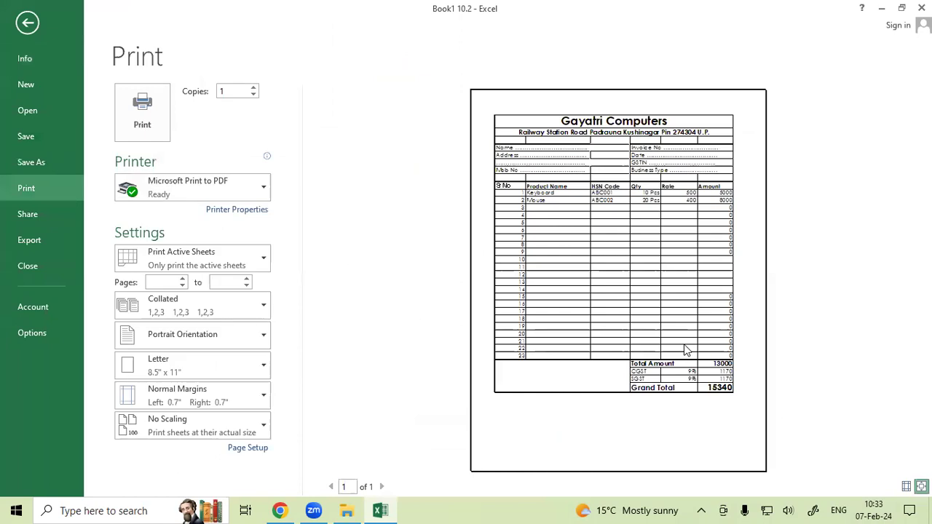
{"action": "left_click", "coordinate": [921, 486]}
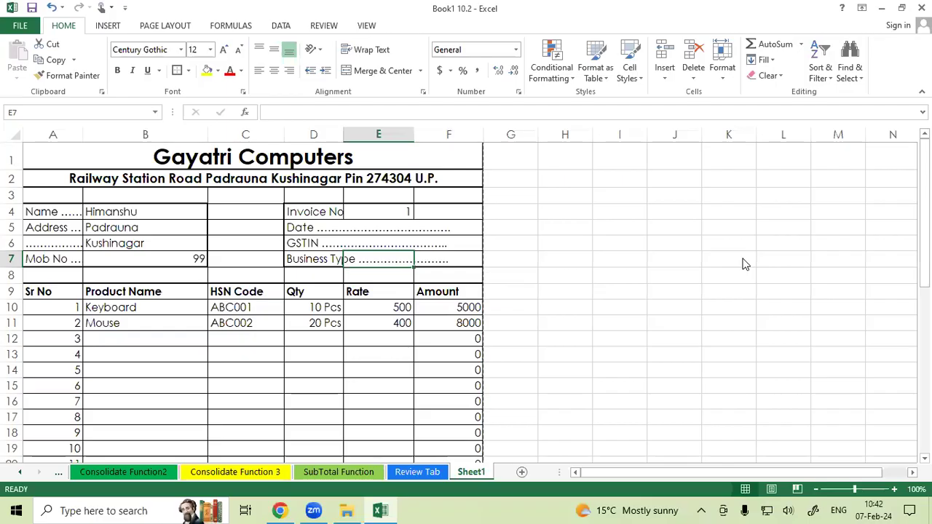
Step: Add a new worksheet and enter the headings Sr no and Product Name in cells A8 and B8
{"action": "left_click", "coordinate": [521, 473]}
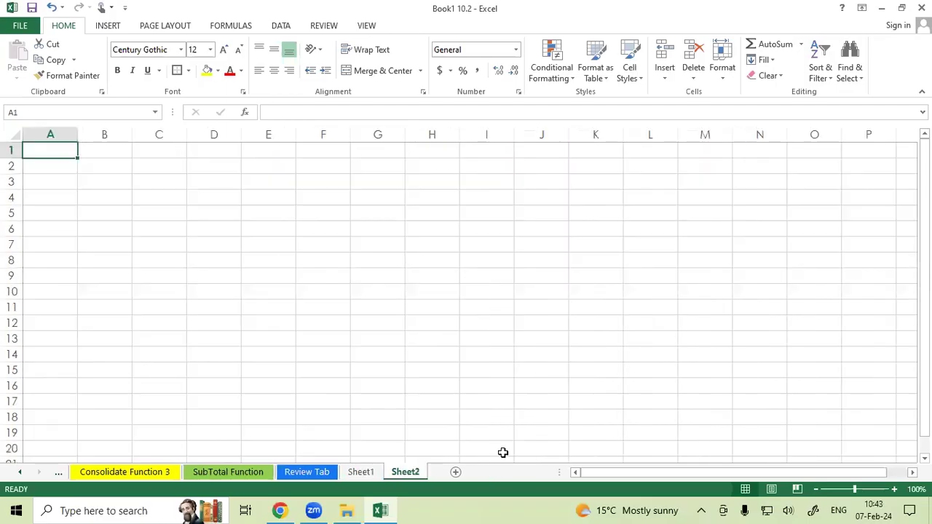
{"action": "left_click", "coordinate": [120, 179]}
{"action": "left_click", "coordinate": [46, 245]}
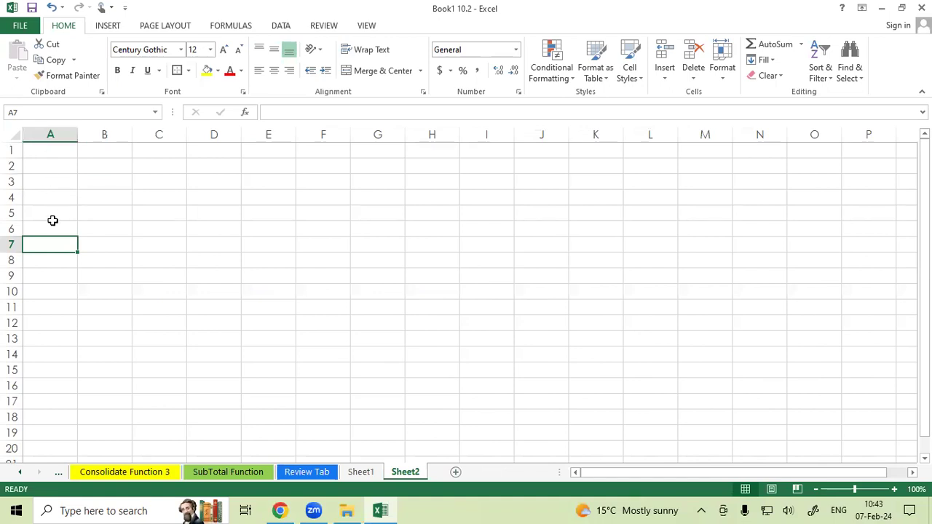
{"action": "left_click", "coordinate": [40, 259]}
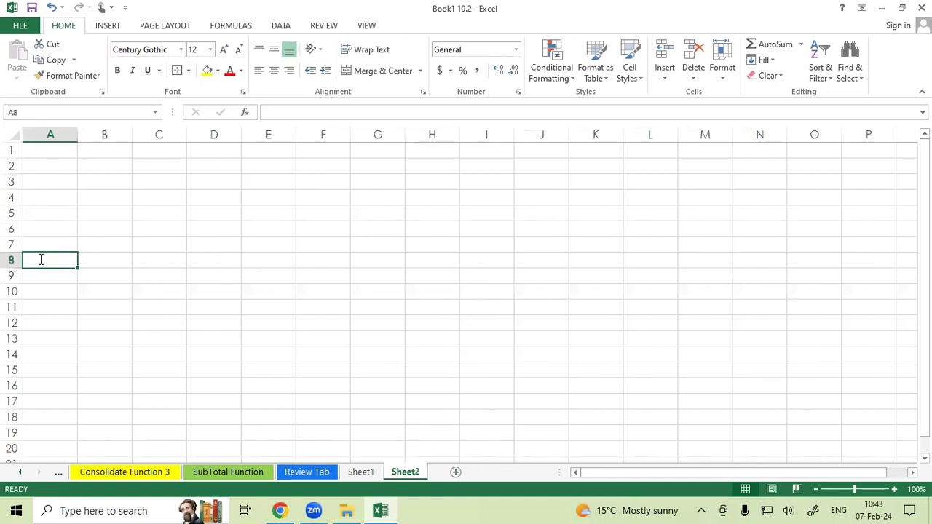
{"action": "type", "text": "Sr no"}
{"action": "key", "text": "Tab"}
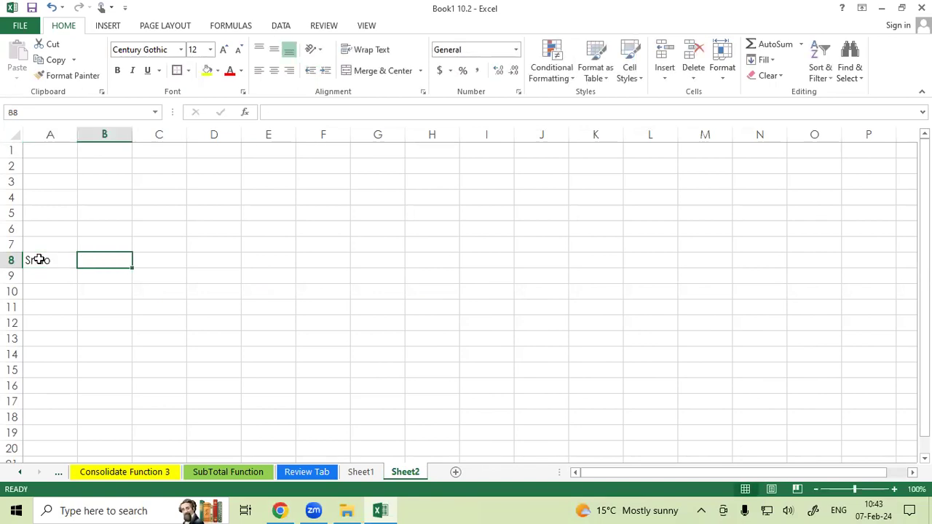
{"action": "type", "text": "Prod"}
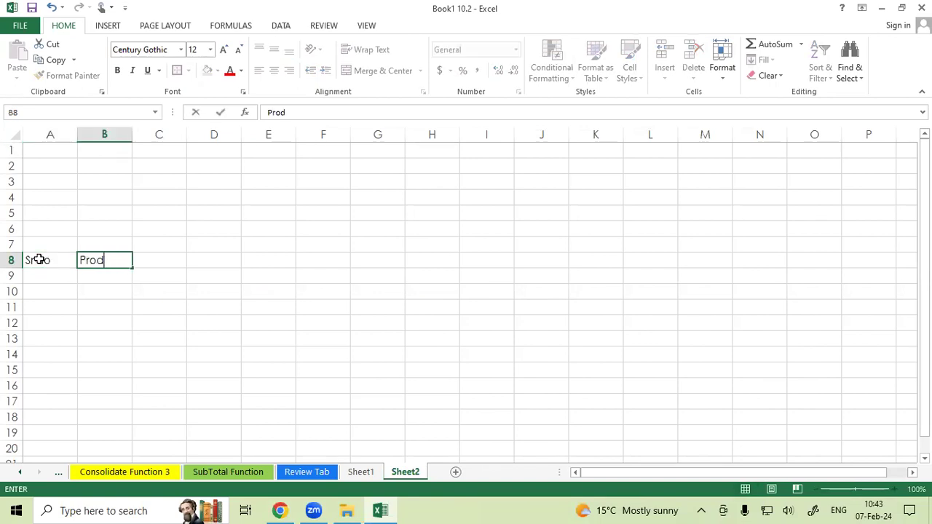
{"action": "type", "text": "uct Name"}
{"action": "key", "text": "Tab"}
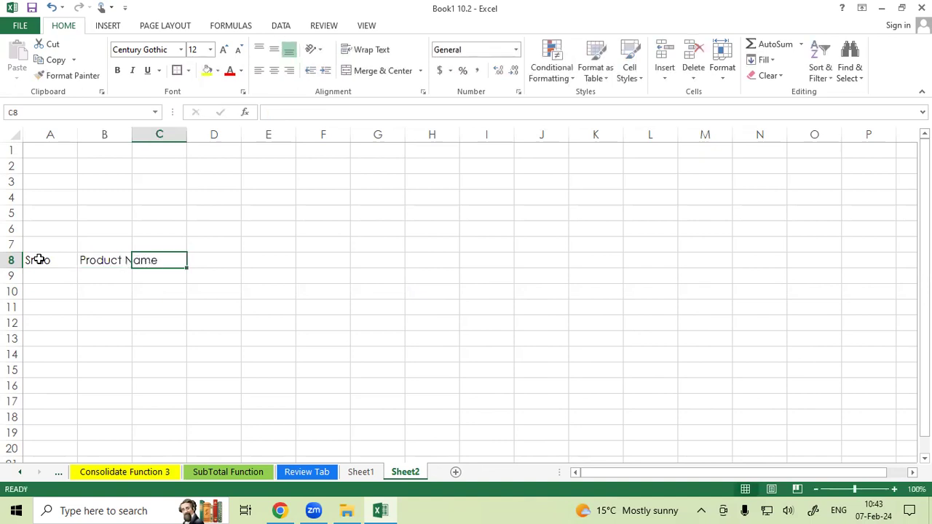
Step: Enter the heading HSN Code in cell C8, correcting its wording
{"action": "type", "text": "HST "}
{"action": "type", "text": "Code"}
{"action": "key", "text": "Tab"}
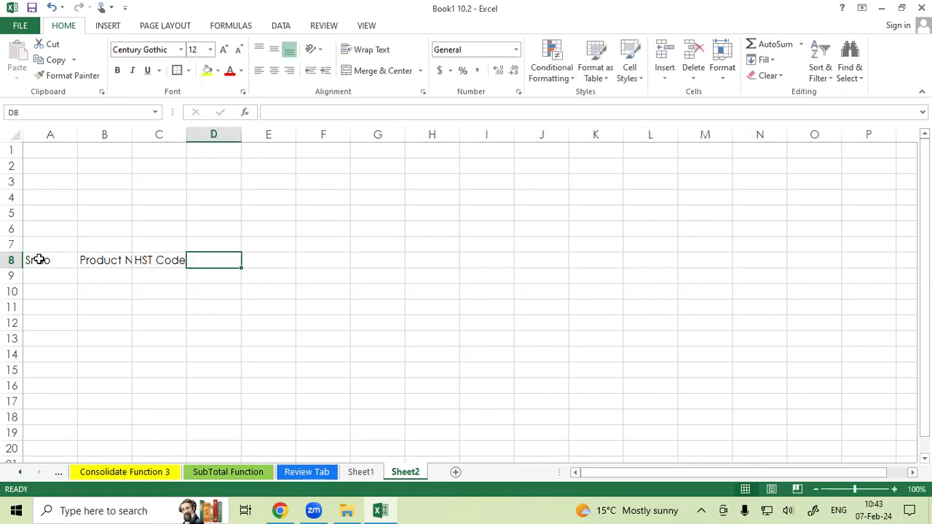
{"action": "double_click", "coordinate": [155, 262]}
{"action": "key", "text": "BackSpace"}
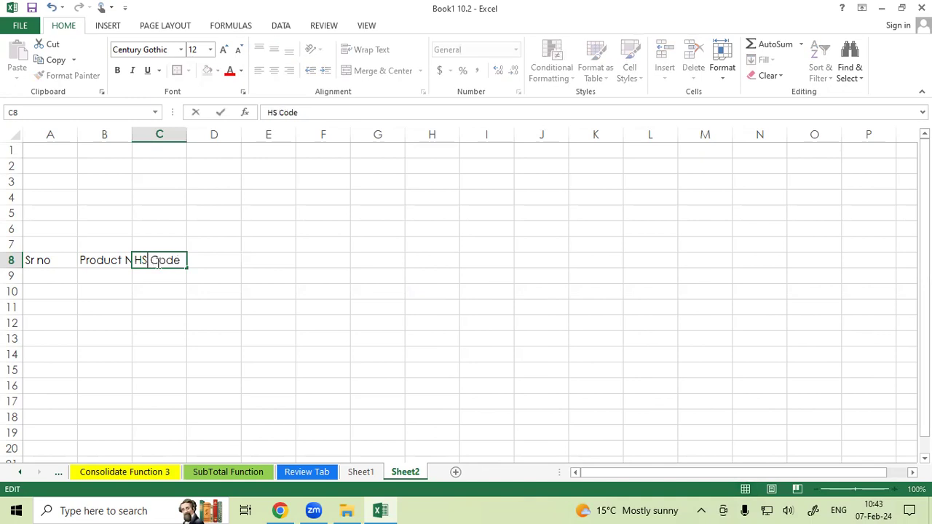
{"action": "type", "text": "N"}
{"action": "key", "text": "Tab"}
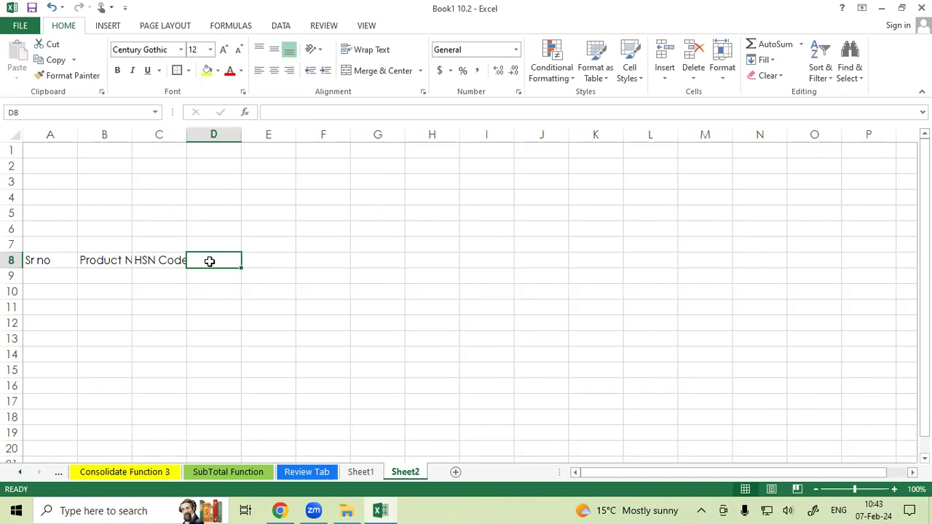
Step: Complete the table header with Qty, Rate and Amount in cells D8 to F8
{"action": "type", "text": "Qty"}
{"action": "key", "text": "Tab"}
{"action": "type", "text": "Rate"}
{"action": "key", "text": "Tab"}
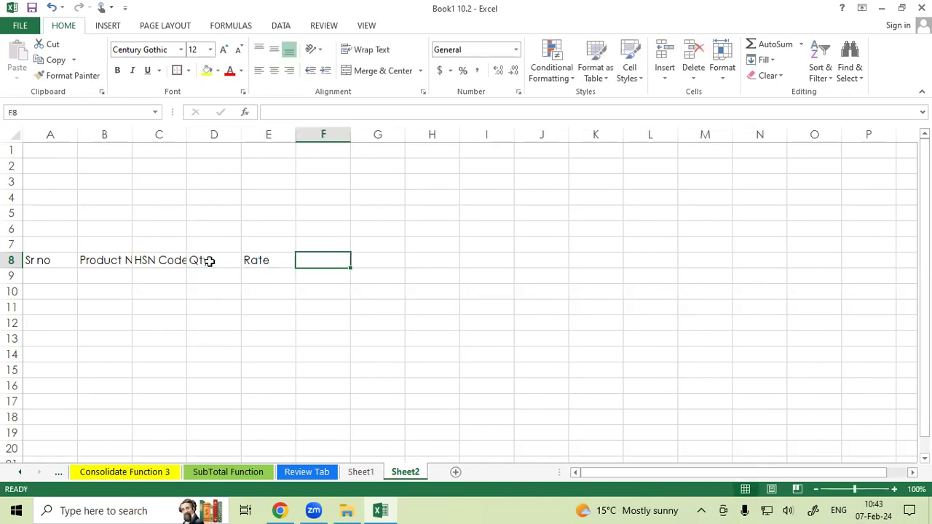
{"action": "type", "text": "Amp"}
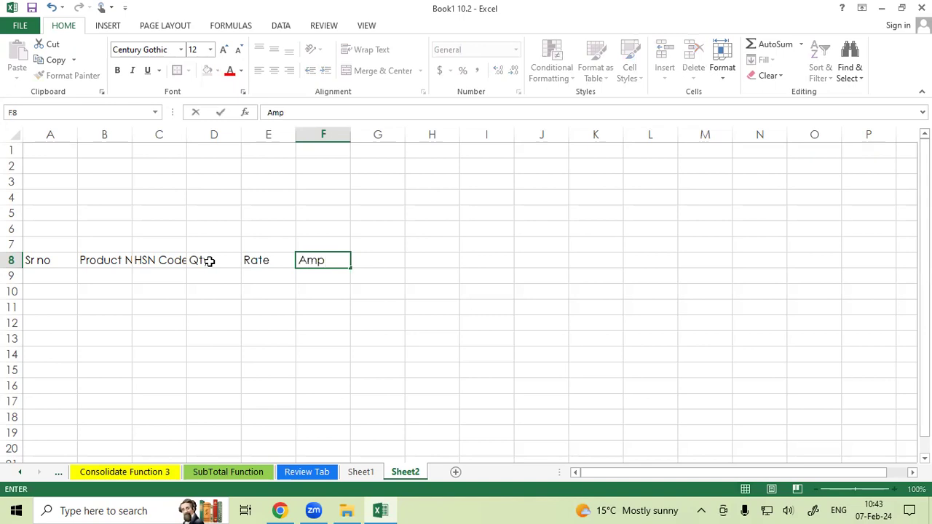
{"action": "type", "text": "ount"}
{"action": "key", "text": "Tab"}
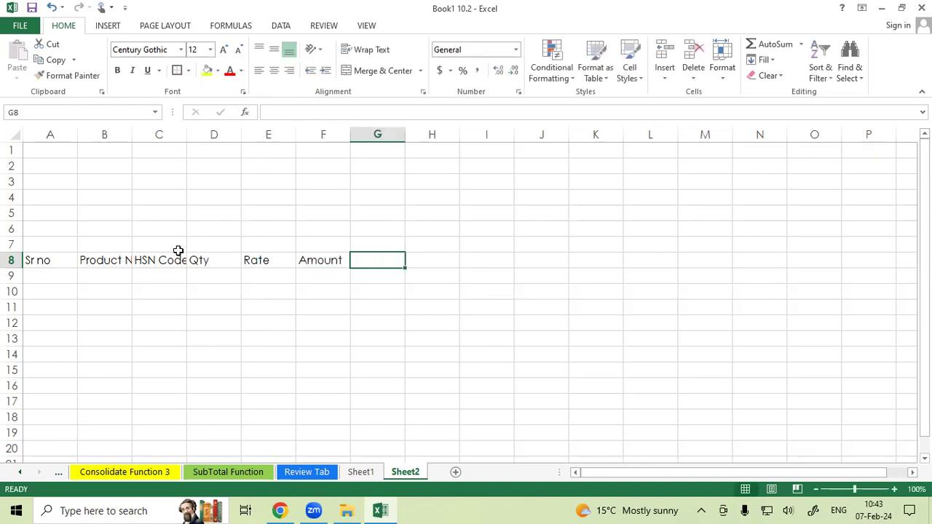
Step: Check the new sheet's header row against the page width in the print preview, then return to the worksheet
{"action": "left_click", "coordinate": [21, 27]}
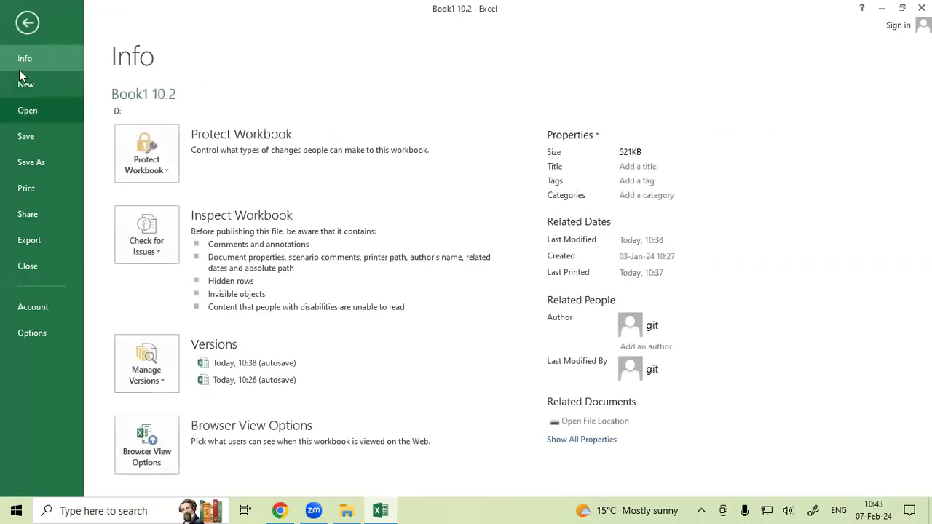
{"action": "left_click", "coordinate": [27, 20]}
{"action": "left_click_drag", "start_coordinate": [437, 166], "coordinate": [457, 374]}
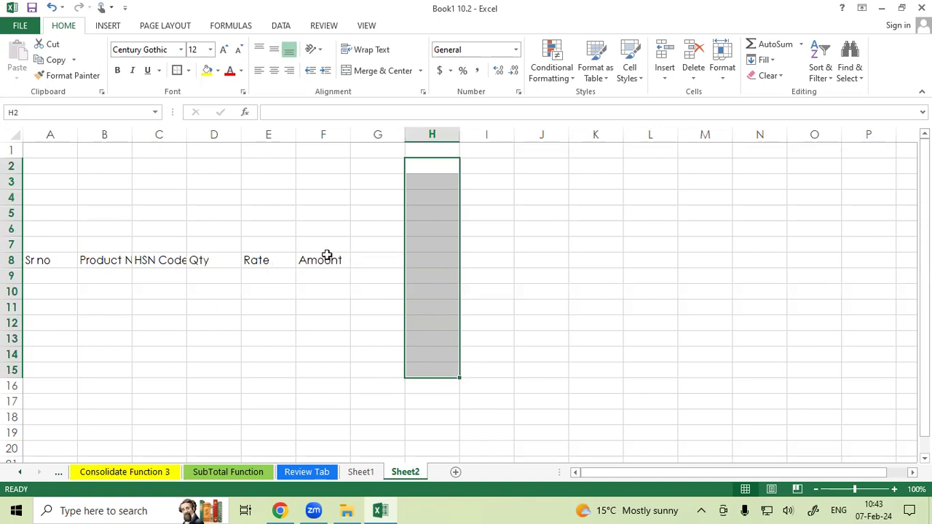
{"action": "left_click", "coordinate": [149, 194]}
{"action": "left_click", "coordinate": [19, 26]}
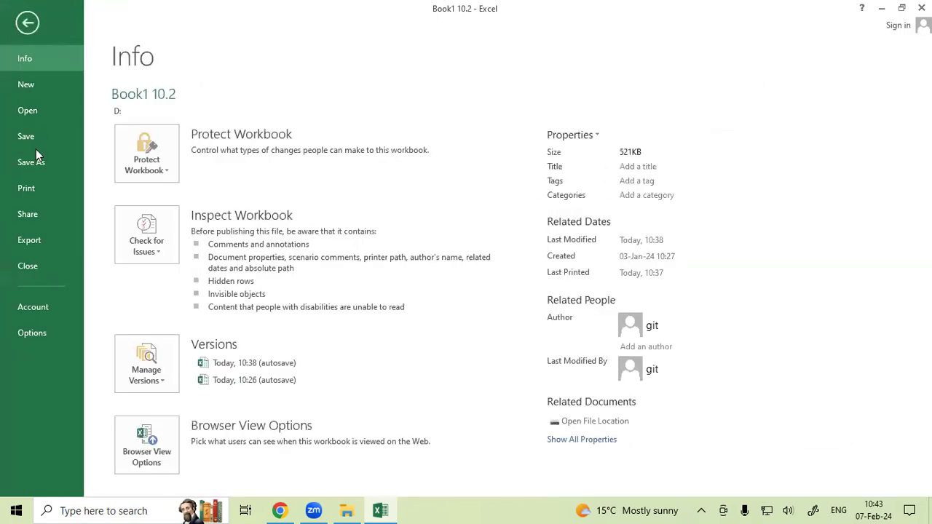
{"action": "left_click", "coordinate": [34, 193]}
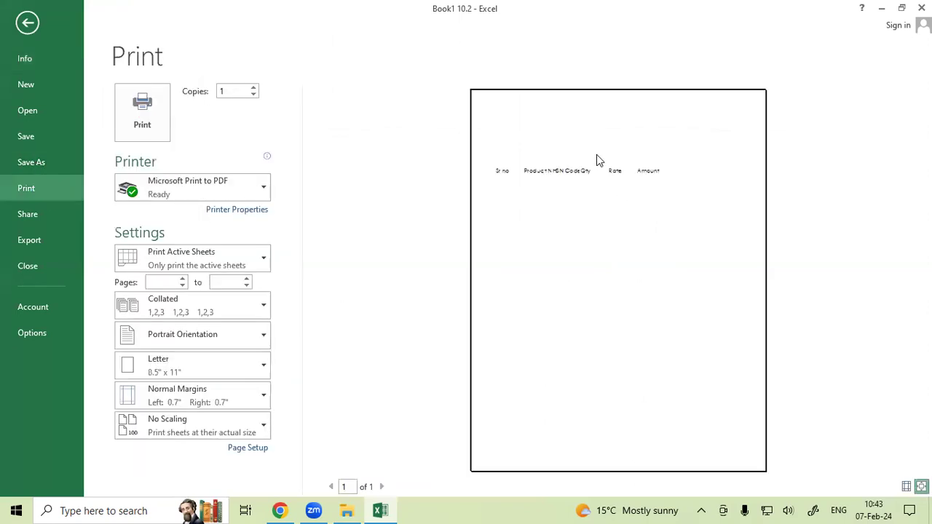
{"action": "left_click", "coordinate": [29, 29]}
{"action": "left_click", "coordinate": [435, 265]}
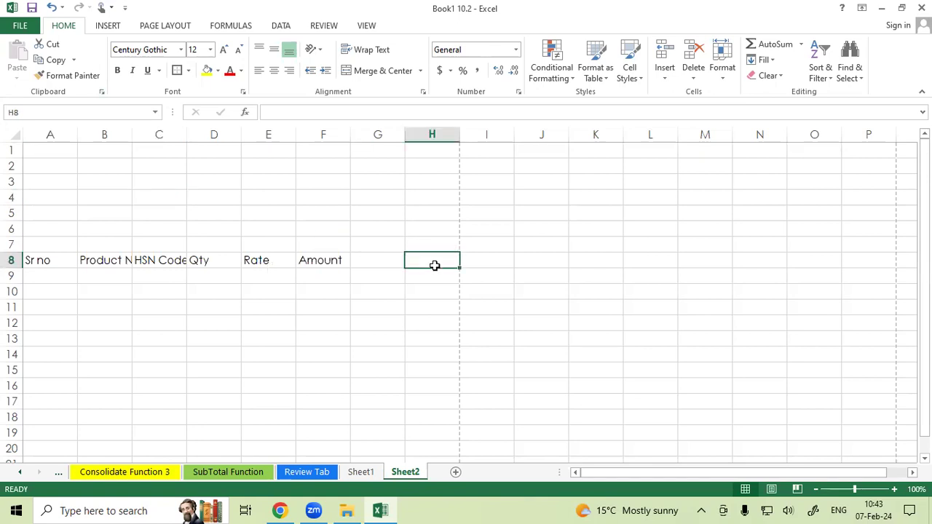
Step: Widen columns B to F so the header row from Sr no to Amount spans the printable page width
{"action": "left_click_drag", "start_coordinate": [132, 133], "coordinate": [262, 134]}
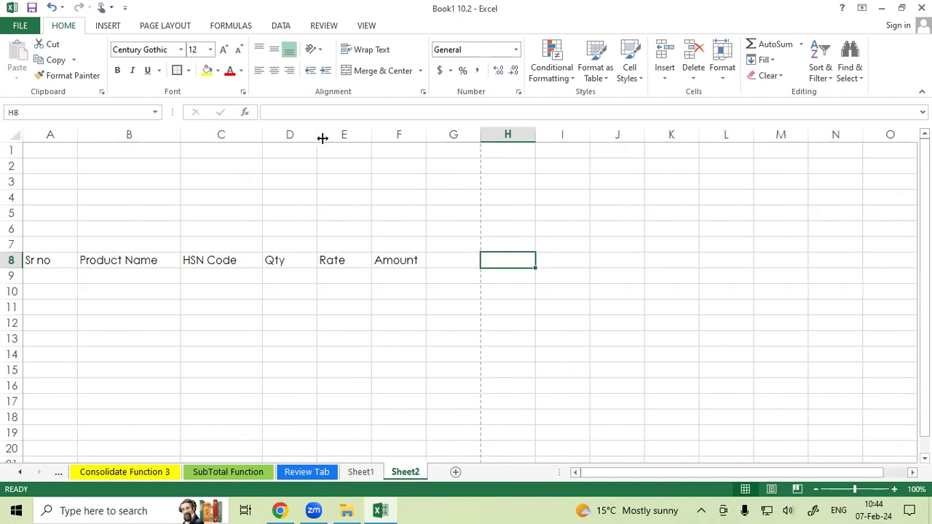
{"action": "left_click_drag", "start_coordinate": [320, 136], "coordinate": [331, 136]}
{"action": "left_click_drag", "start_coordinate": [440, 135], "coordinate": [462, 137]}
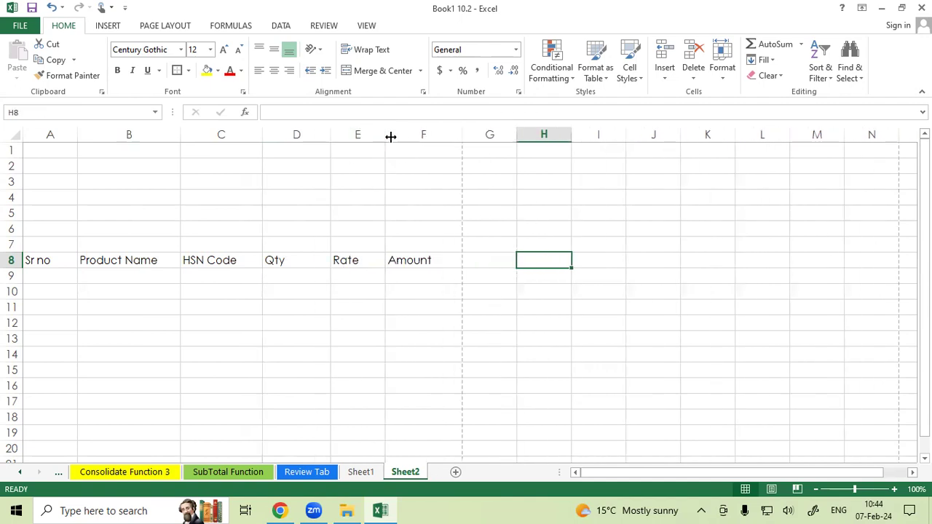
{"action": "left_click_drag", "start_coordinate": [387, 136], "coordinate": [401, 136]}
{"action": "left_click_drag", "start_coordinate": [330, 138], "coordinate": [345, 142]}
{"action": "left_click", "coordinate": [265, 133]}
{"action": "mouse_move", "coordinate": [262, 133]}
{"action": "left_mouse_down"}
{"action": "mouse_move", "coordinate": [270, 135]}
{"action": "mouse_move", "coordinate": [262, 139]}
{"action": "left_mouse_up"}
{"action": "left_click", "coordinate": [307, 337]}
{"action": "left_click_drag", "start_coordinate": [447, 262], "coordinate": [58, 260]}
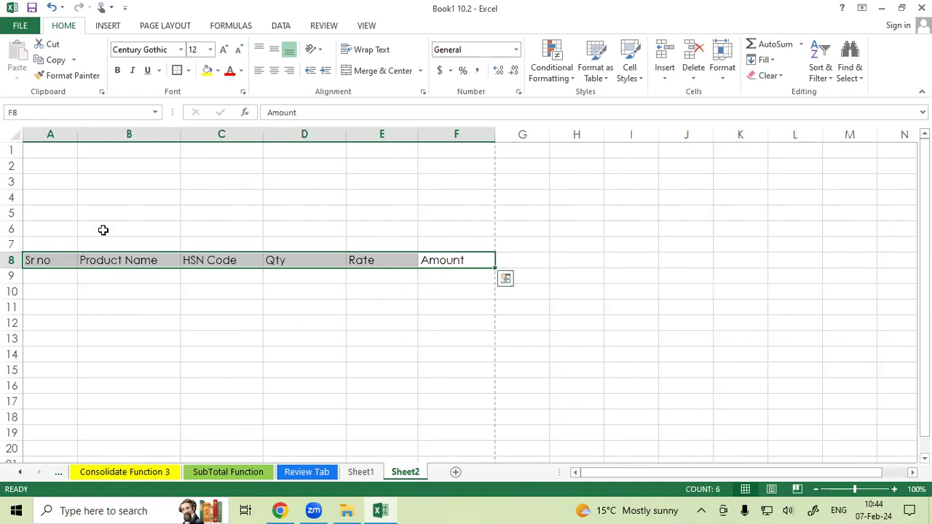
Step: Merge and center cells A1 to F1 and enter the title Tax Invoice
{"action": "left_click_drag", "start_coordinate": [35, 149], "coordinate": [451, 154]}
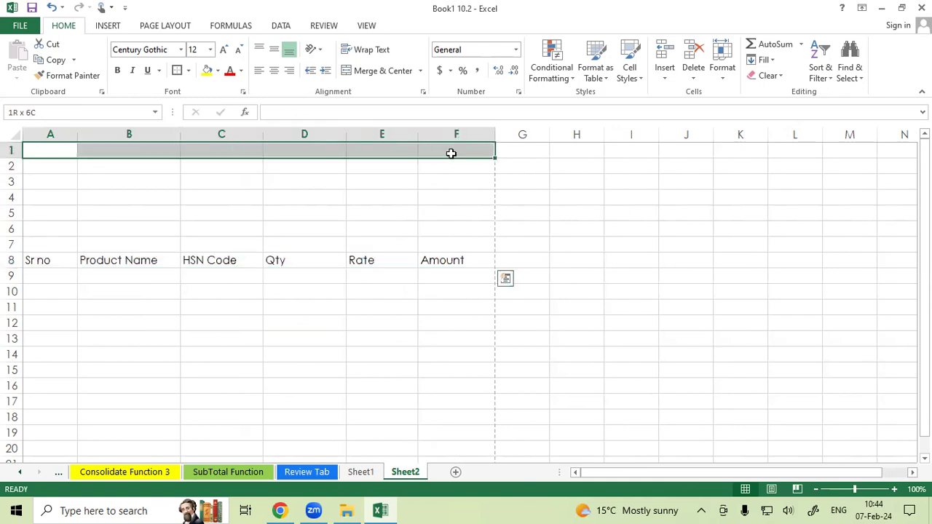
{"action": "left_click", "coordinate": [371, 70]}
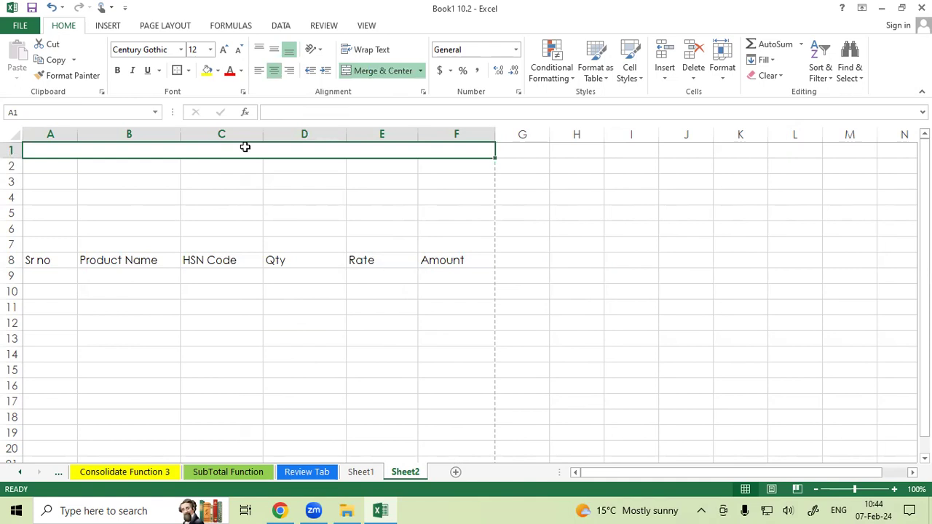
{"action": "double_click", "coordinate": [245, 147]}
{"action": "type", "text": "Tax In"}
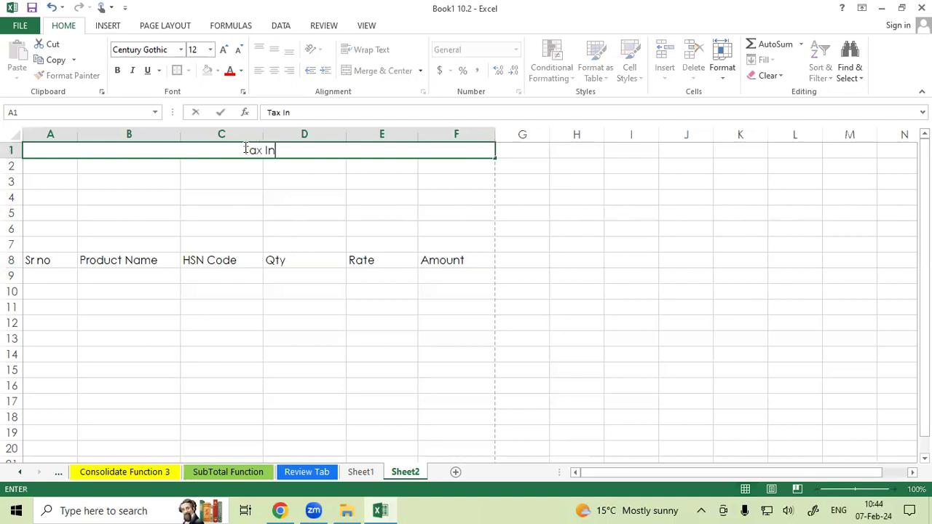
{"action": "type", "text": "voice"}
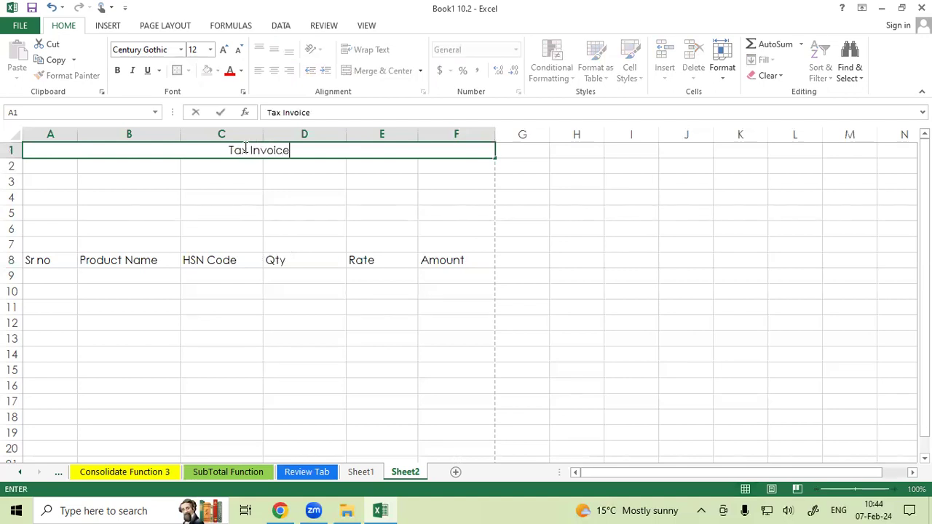
{"action": "left_click", "coordinate": [293, 190]}
Step: Make the Tax Invoice title bold at font size 14
{"action": "left_click", "coordinate": [291, 153]}
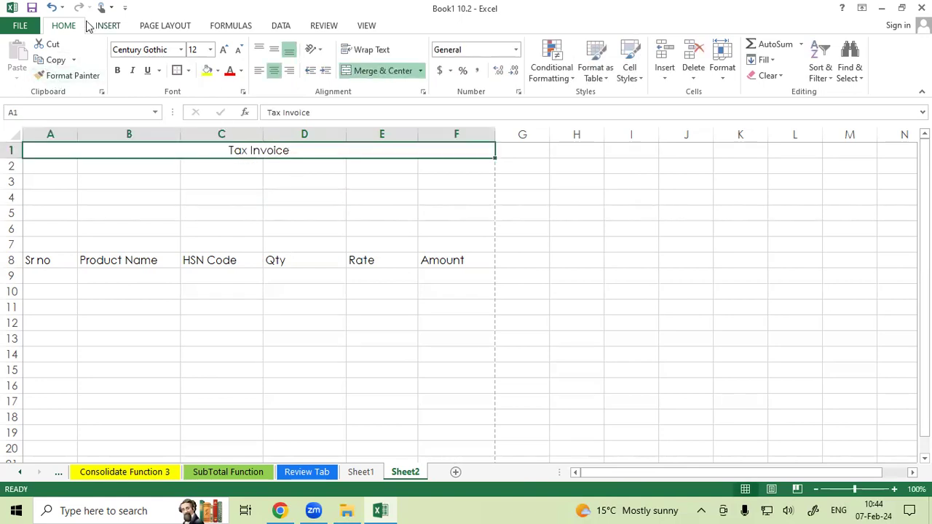
{"action": "left_click", "coordinate": [118, 70]}
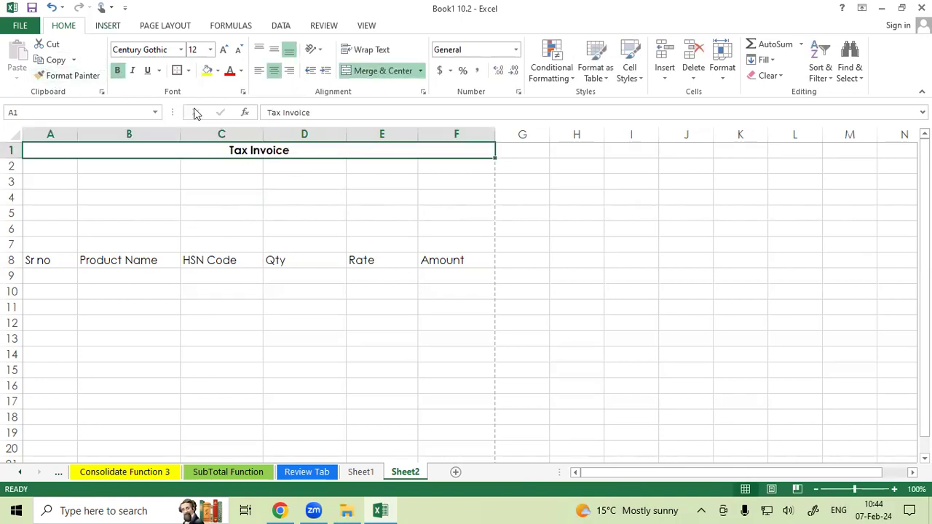
{"action": "left_click", "coordinate": [224, 50]}
Step: Merge and center cells A2 to F2 and enter Gayatri Computers
{"action": "left_click_drag", "start_coordinate": [46, 170], "coordinate": [445, 170]}
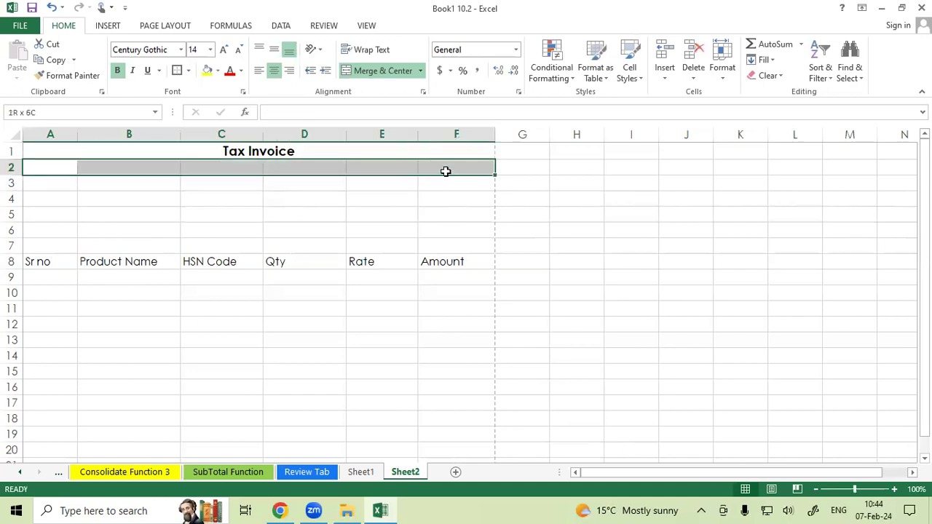
{"action": "left_click", "coordinate": [374, 70]}
{"action": "type", "text": "Gayatri"}
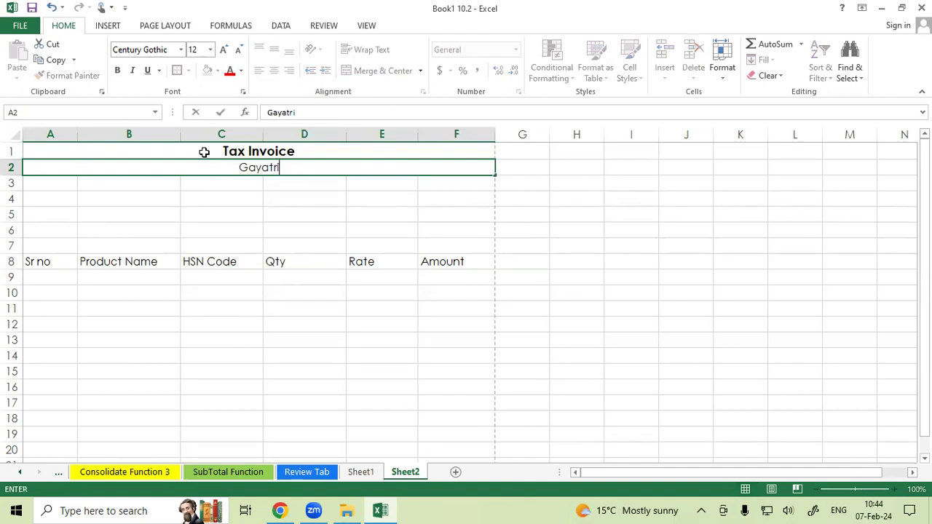
{"action": "type", "text": " Compu"}
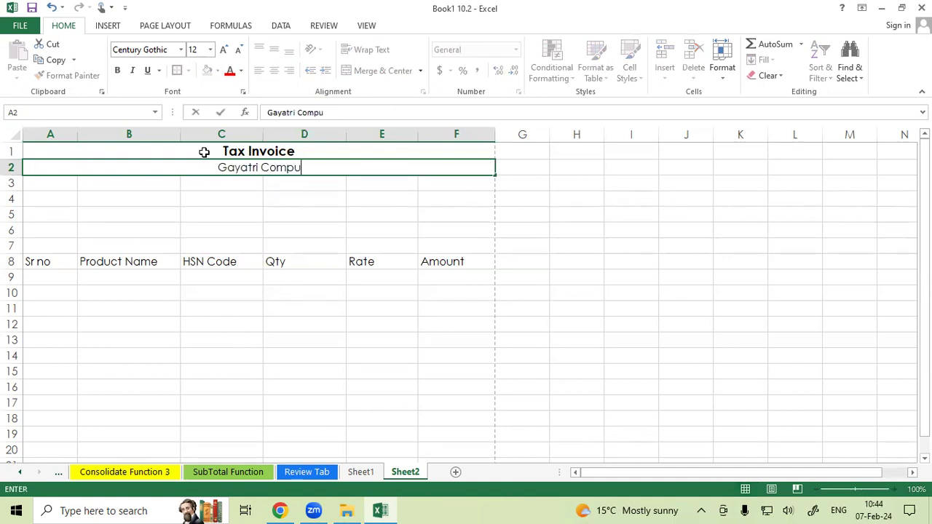
{"action": "type", "text": "ters"}
{"action": "key", "text": "ctrl+Return"}
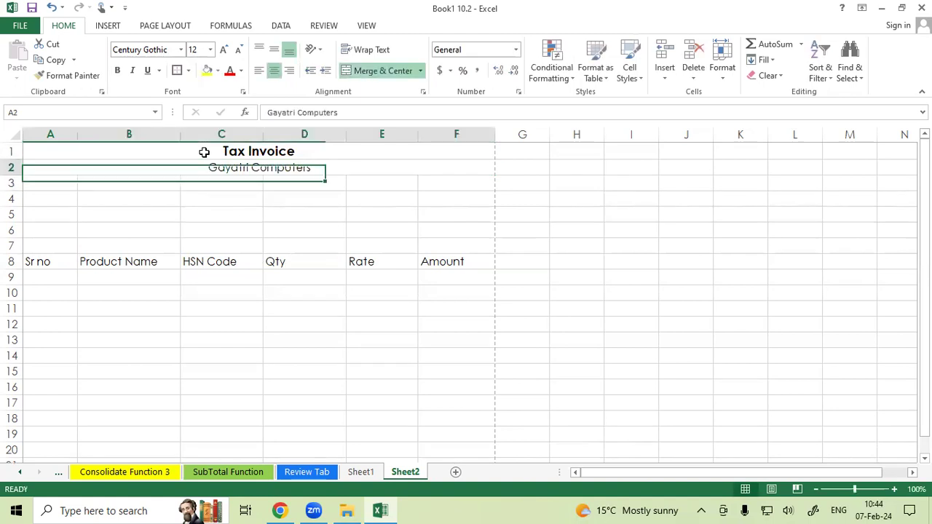
Step: Format the company name in row 2 as bold at font size 26
{"action": "left_click", "coordinate": [222, 50]}
{"action": "left_click", "coordinate": [223, 50]}
{"action": "left_click", "coordinate": [222, 49]}
{"action": "left_click", "coordinate": [222, 50]}
{"action": "left_click", "coordinate": [223, 50]}
{"action": "left_click", "coordinate": [223, 50]}
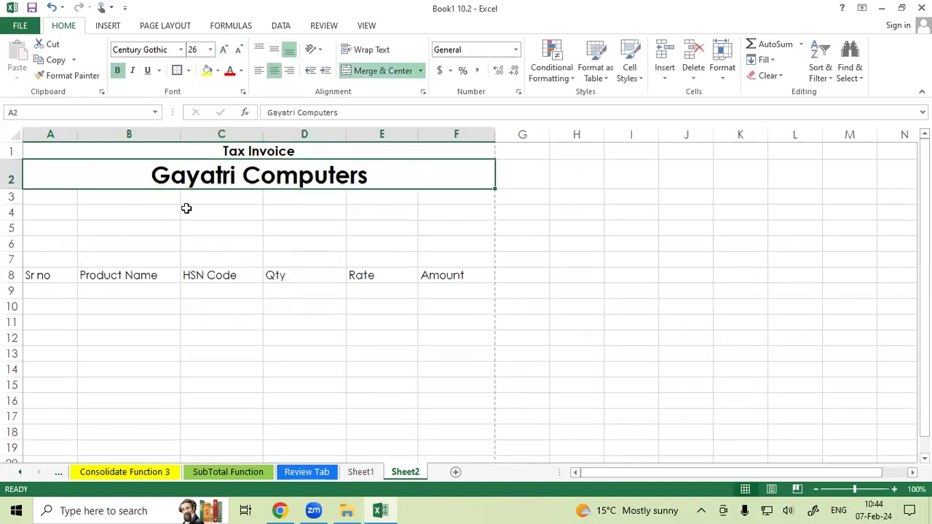
Step: Merge and center cells A3 to F3 in Sheet2 and paste in the company address line copied from cell A2 of Sheet1
{"action": "left_click", "coordinate": [185, 209]}
{"action": "left_click_drag", "start_coordinate": [50, 198], "coordinate": [470, 197]}
{"action": "left_click", "coordinate": [357, 71]}
{"action": "left_click", "coordinate": [361, 473]}
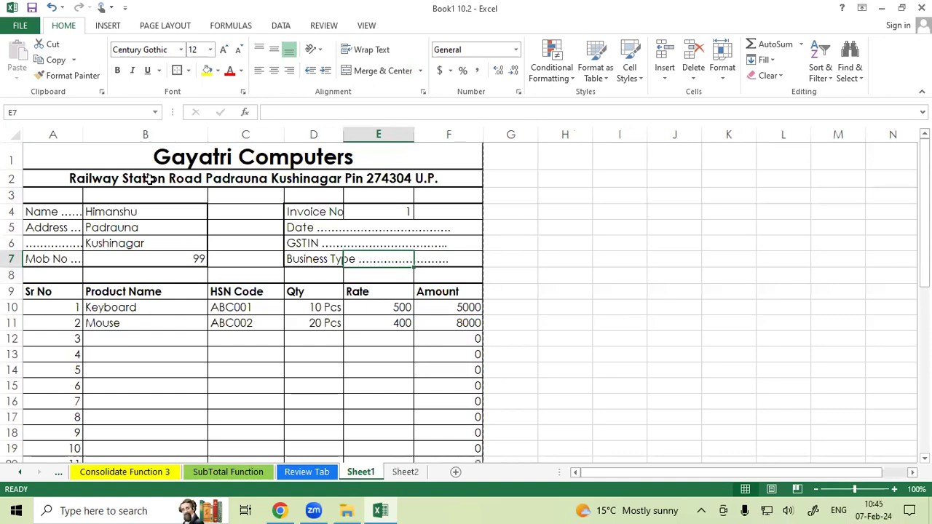
{"action": "left_click", "coordinate": [148, 178]}
{"action": "key", "text": "ctrl+c"}
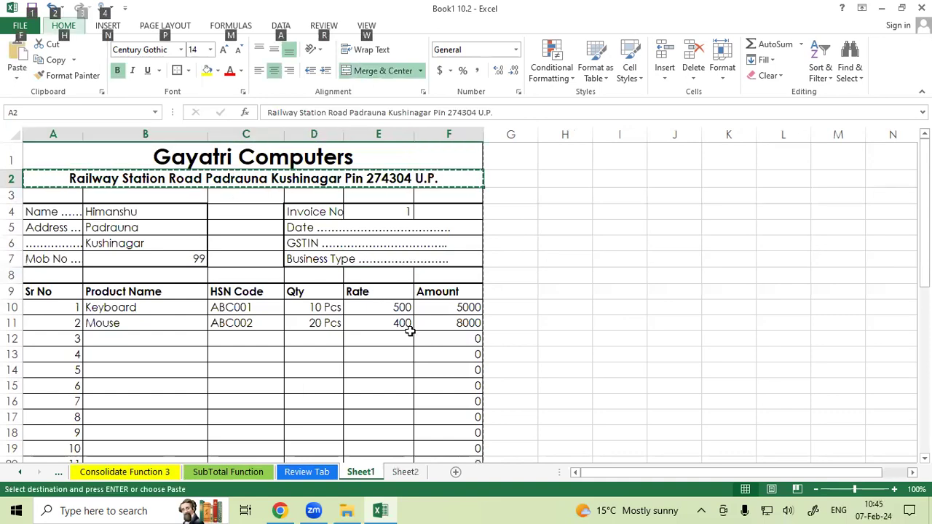
{"action": "left_click", "coordinate": [404, 472]}
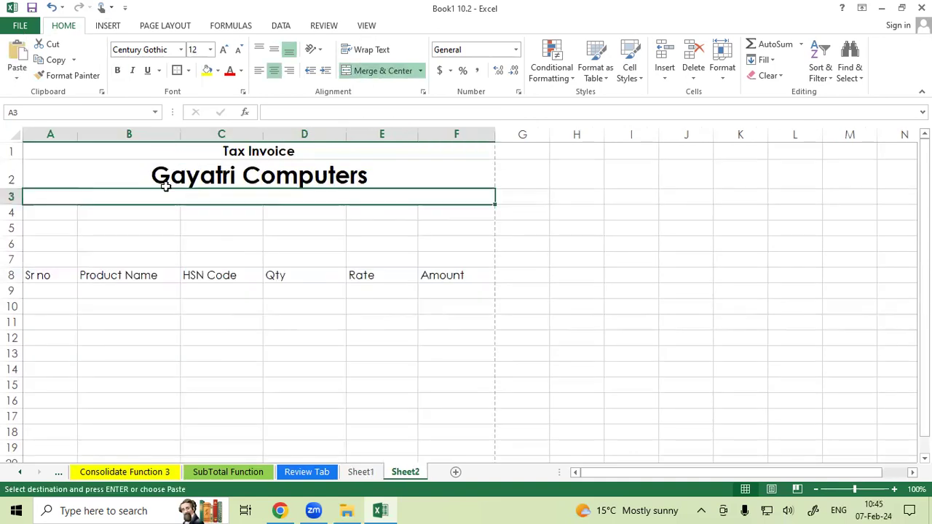
{"action": "key", "text": "ctrl+v"}
{"action": "left_click", "coordinate": [186, 240]}
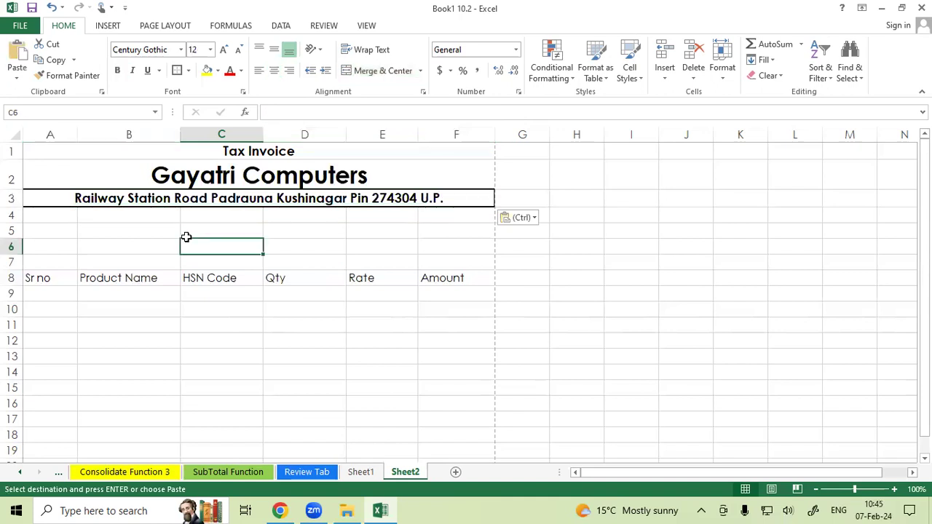
{"action": "left_click_drag", "start_coordinate": [45, 215], "coordinate": [146, 251]}
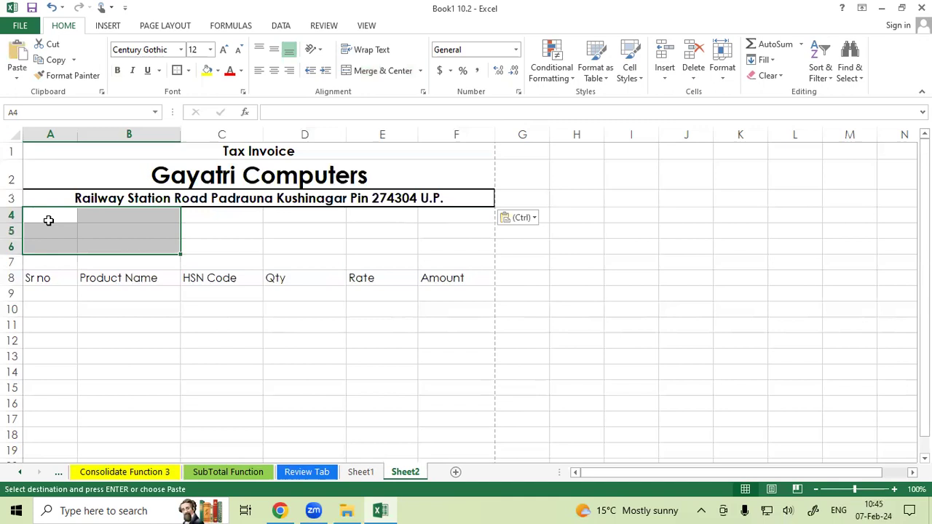
{"action": "left_click", "coordinate": [51, 229]}
{"action": "left_click_drag", "start_coordinate": [51, 228], "coordinate": [186, 257]}
{"action": "left_click", "coordinate": [45, 217]}
{"action": "left_click", "coordinate": [51, 233]}
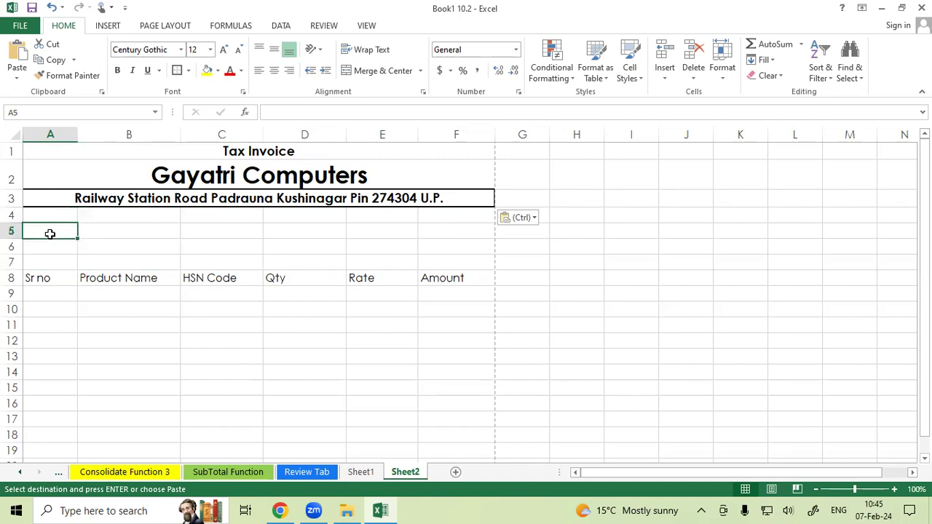
{"action": "type", "text": "Name"}
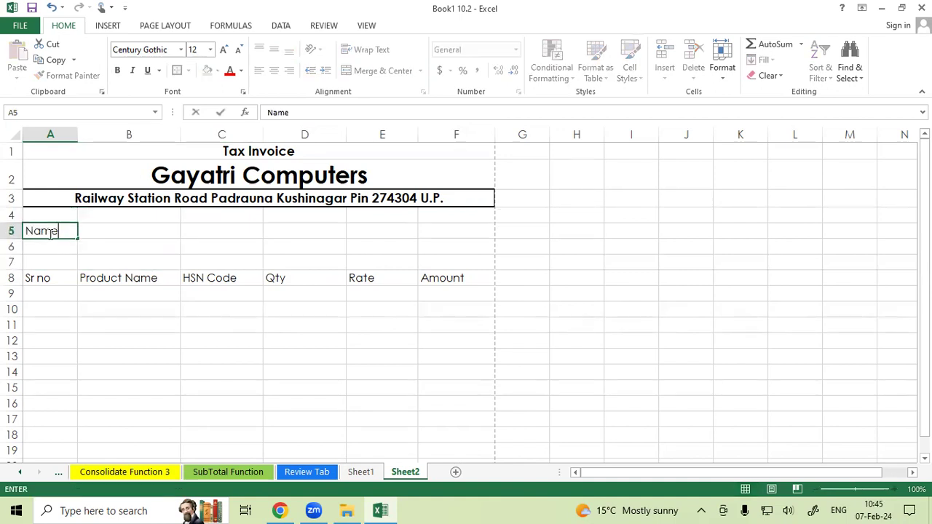
{"action": "key", "text": "Tab"}
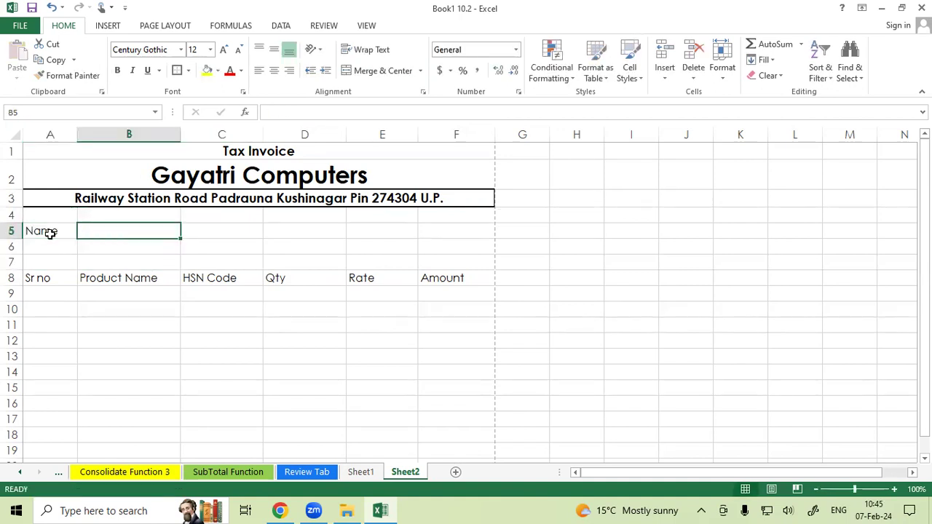
Step: Enter the label Cos. Name followed by a dotted fill-in line in cell A5
{"action": "left_click", "coordinate": [50, 233]}
{"action": "type", "text": "Cos"}
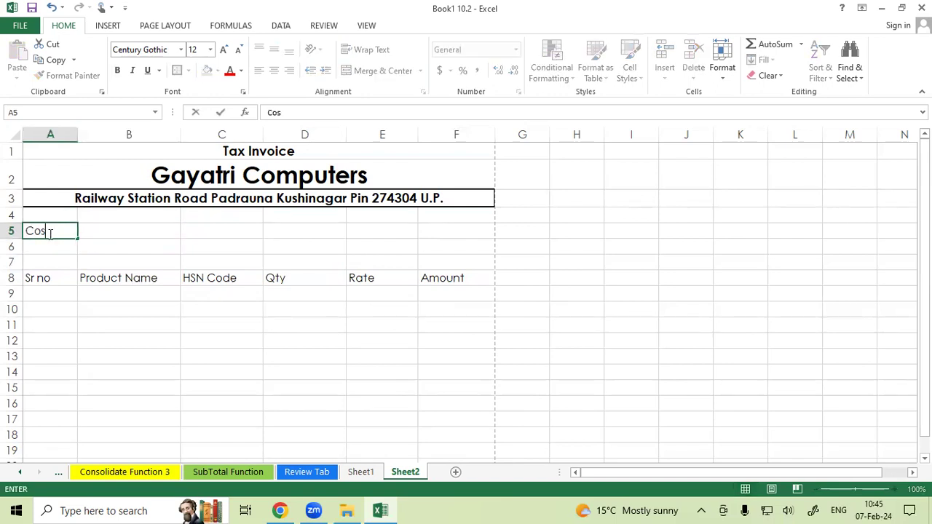
{"action": "type", "text": ". Name"}
{"action": "key", "text": "Tab"}
{"action": "double_click", "coordinate": [58, 231]}
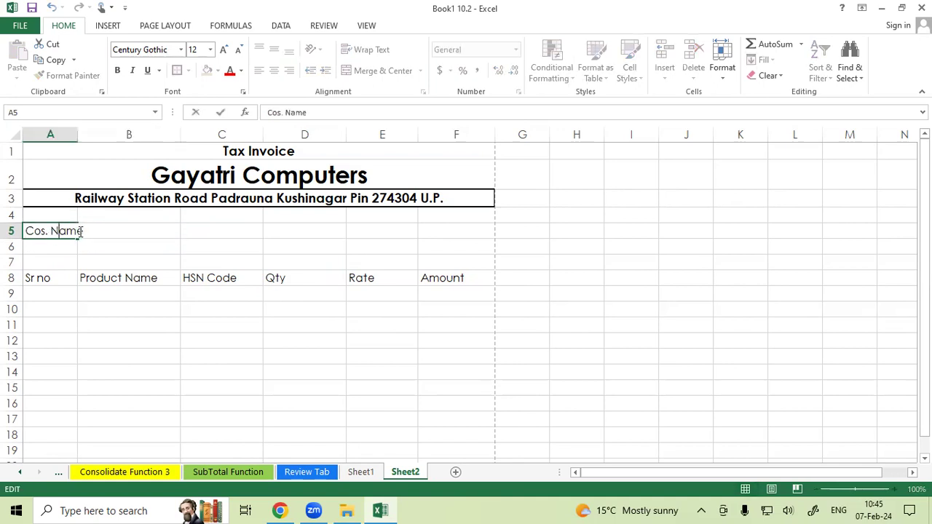
{"action": "type", "text": "........................"}
{"action": "key", "text": "Return"}
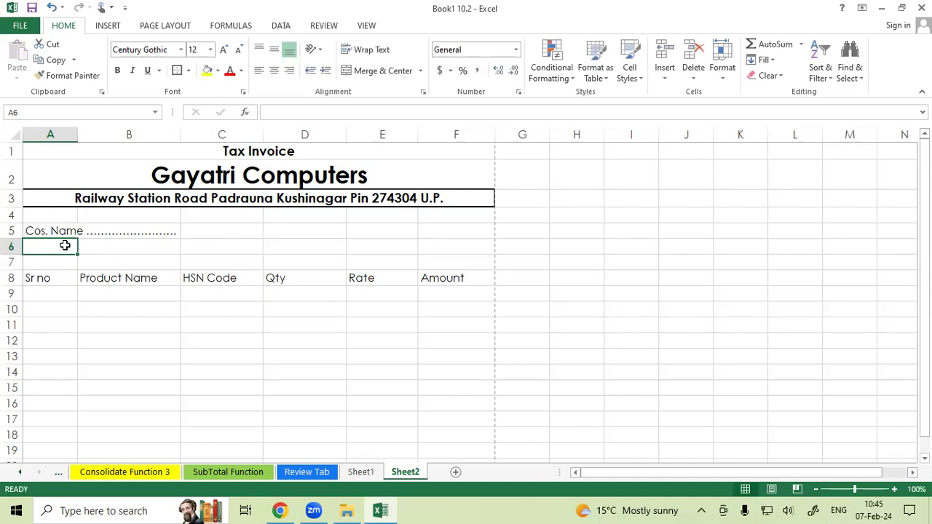
Step: Enter the labels Address in A6 and Mob No in A7, each followed by a dotted fill-in line
{"action": "type", "text": "Ad"}
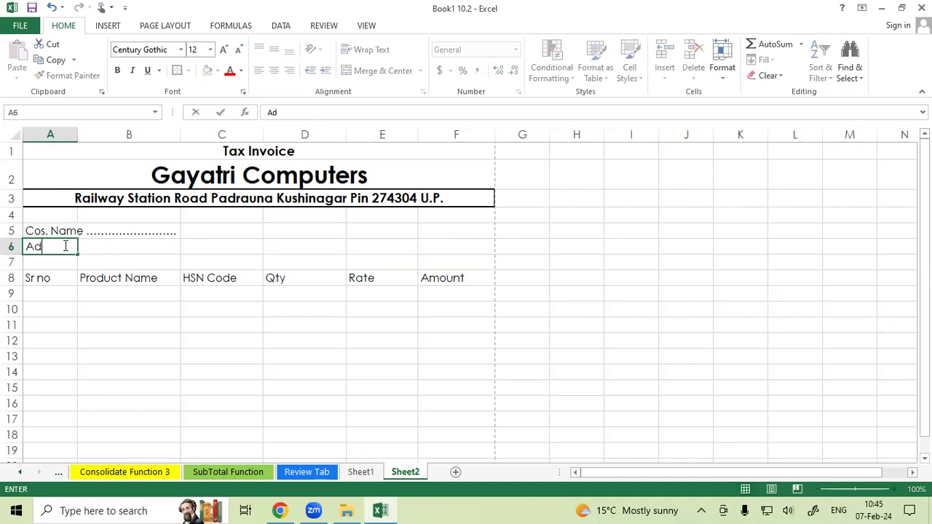
{"action": "type", "text": "dress ............................"}
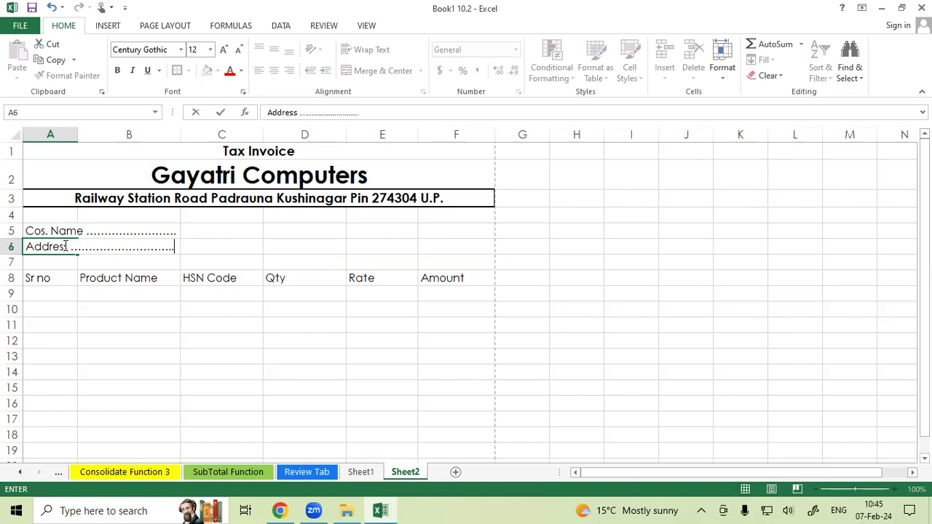
{"action": "key", "text": "Return"}
{"action": "type", "text": "Mo"}
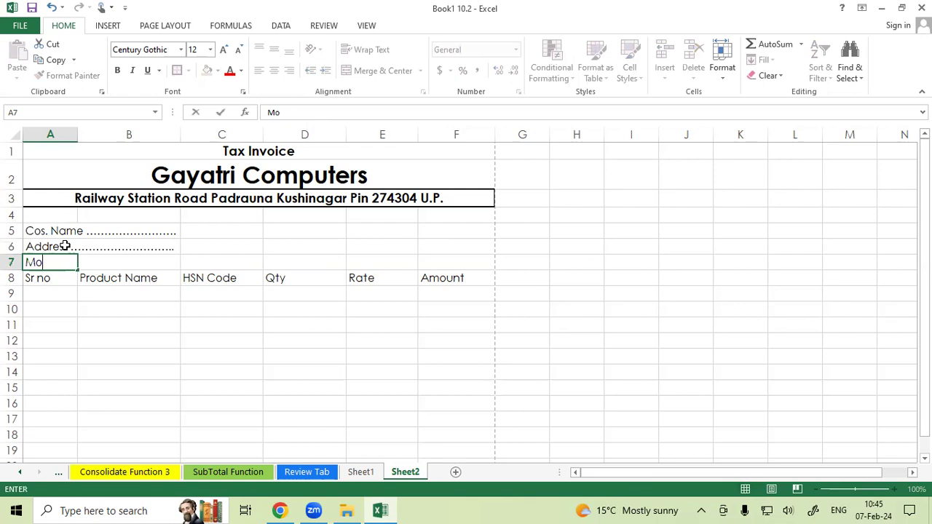
{"action": "type", "text": "b No ................................"}
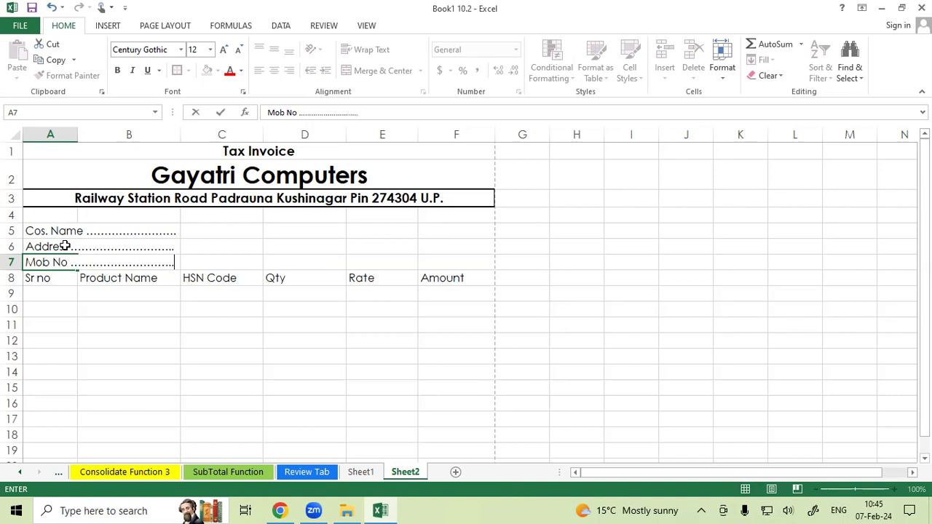
{"action": "key", "text": "Return"}
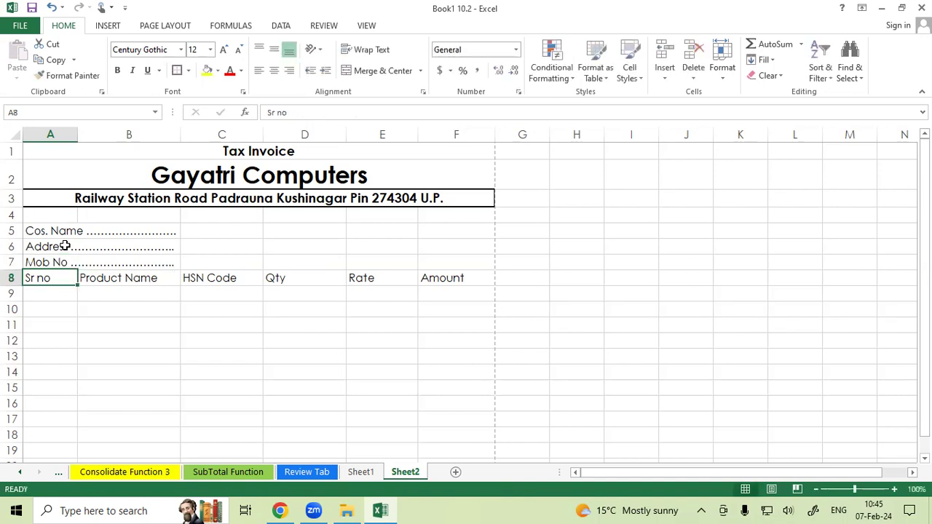
Step: Enter the label Invoice No followed by a dotted fill-in line in cell D5
{"action": "left_click", "coordinate": [315, 232]}
{"action": "type", "text": "Invoice"}
{"action": "key", "text": "Tab"}
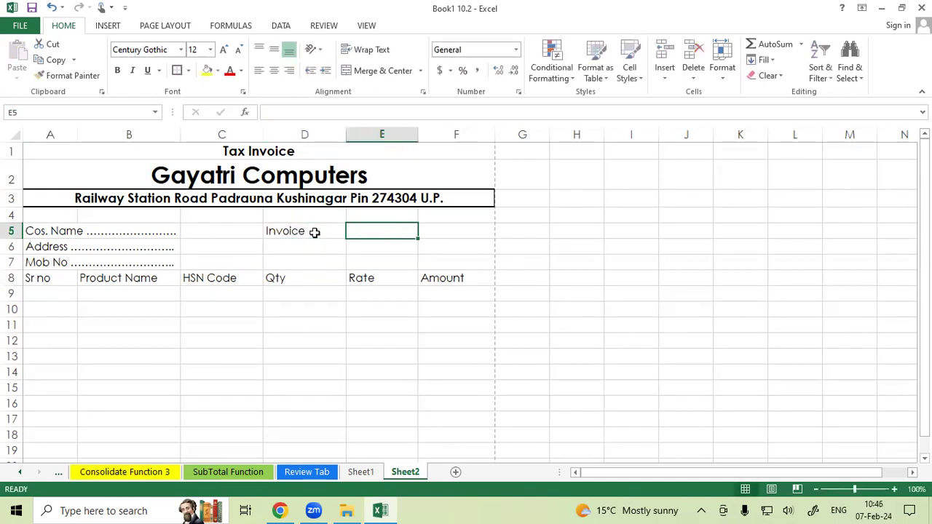
{"action": "double_click", "coordinate": [314, 232]}
{"action": "type", "text": "No"}
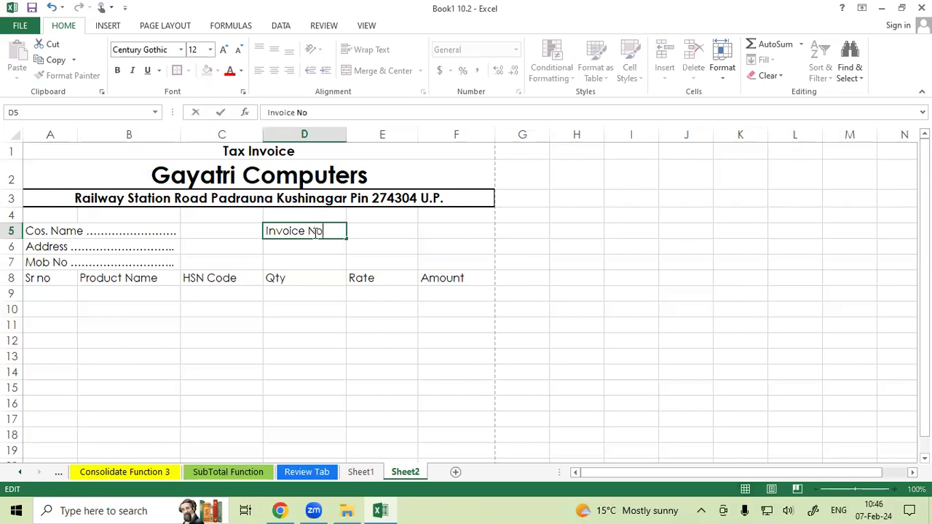
{"action": "type", "text": "  ...................................."}
{"action": "key", "text": "Return"}
Step: Move the Invoice No line from D5 to E5 and shorten its dots so they end within column F
{"action": "left_click", "coordinate": [309, 222]}
{"action": "left_click_drag", "start_coordinate": [311, 222], "coordinate": [366, 231]}
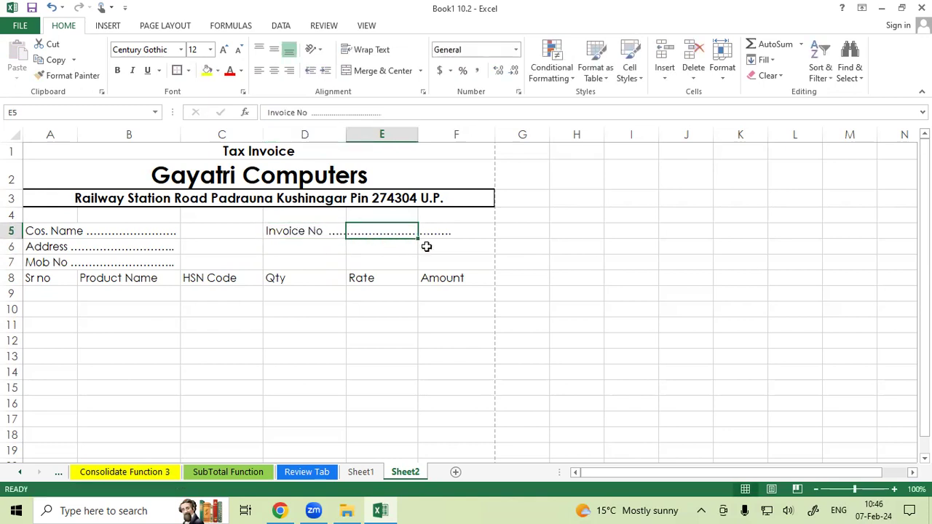
{"action": "double_click", "coordinate": [475, 230]}
{"action": "double_click", "coordinate": [409, 231]}
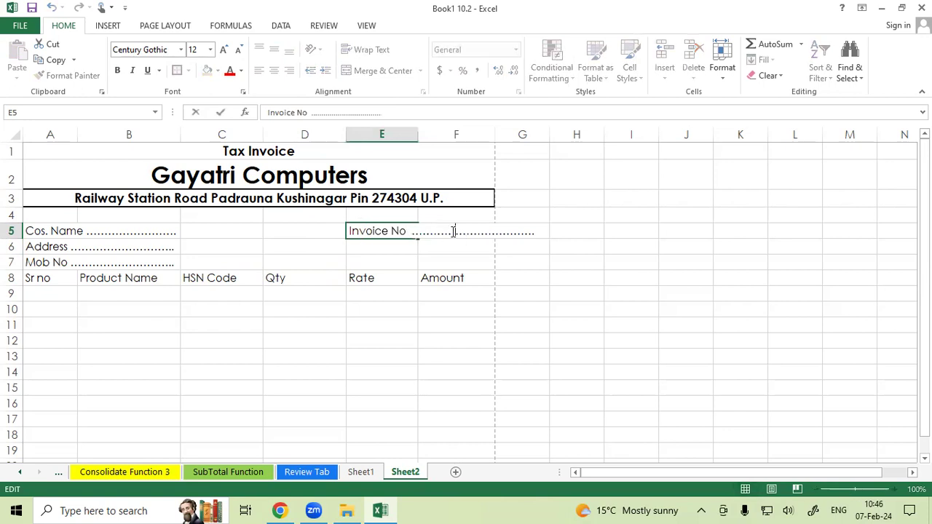
{"action": "key", "text": "BackSpace"}
{"action": "key", "text": "BackSpace"}
{"action": "key", "text": "BackSpace"}
{"action": "key", "text": "BackSpace"}
{"action": "key", "text": "BackSpace"}
{"action": "key", "text": "BackSpace"}
{"action": "key", "text": "BackSpace"}
{"action": "key", "text": "BackSpace"}
{"action": "key", "text": "BackSpace"}
{"action": "key", "text": "BackSpace"}
{"action": "key", "text": "Return"}
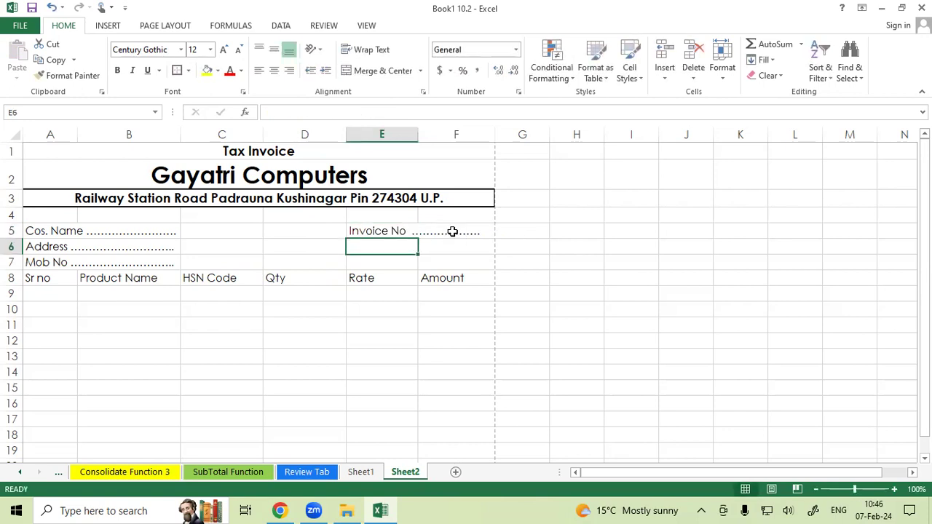
Step: Enter the label Date followed by a dotted fill-in line in cell E6
{"action": "type", "text": "Dat"}
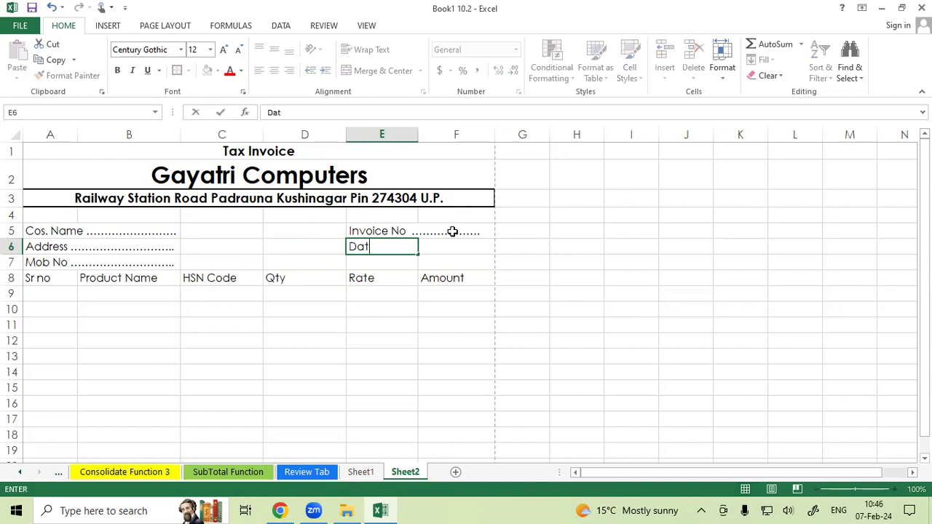
{"action": "type", "text": "e .............................."}
{"action": "key", "text": "Return"}
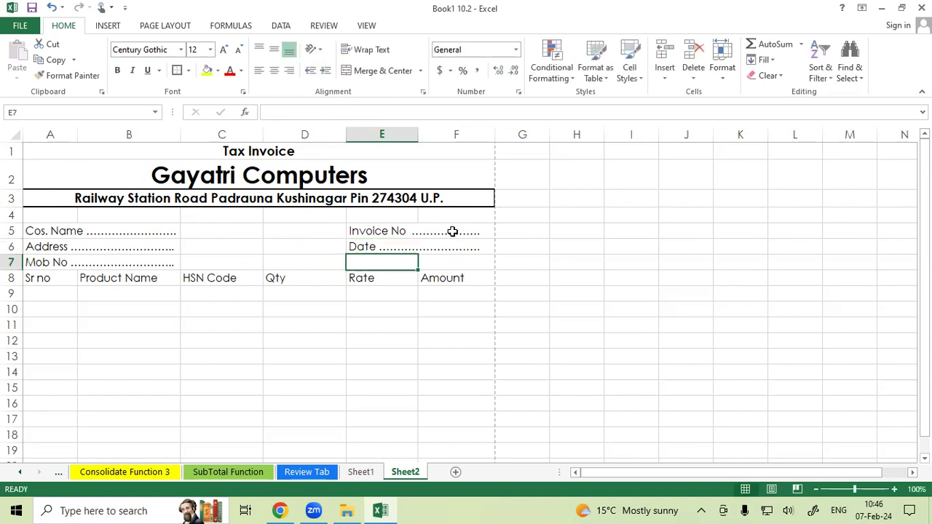
Step: Apply all borders to the invoice range A1:F31
{"action": "left_click", "coordinate": [184, 153]}
{"action": "left_click_drag", "start_coordinate": [61, 148], "coordinate": [258, 395]}
{"action": "left_click", "coordinate": [188, 71]}
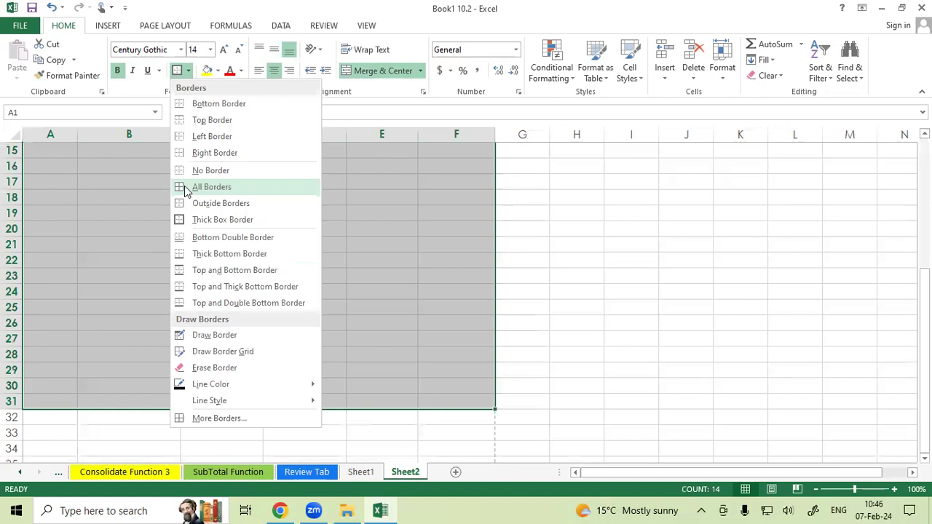
{"action": "left_click", "coordinate": [211, 188]}
Step: Apply a thick box border to each of the three heading rows and to the range A4:F8
{"action": "left_click", "coordinate": [139, 150]}
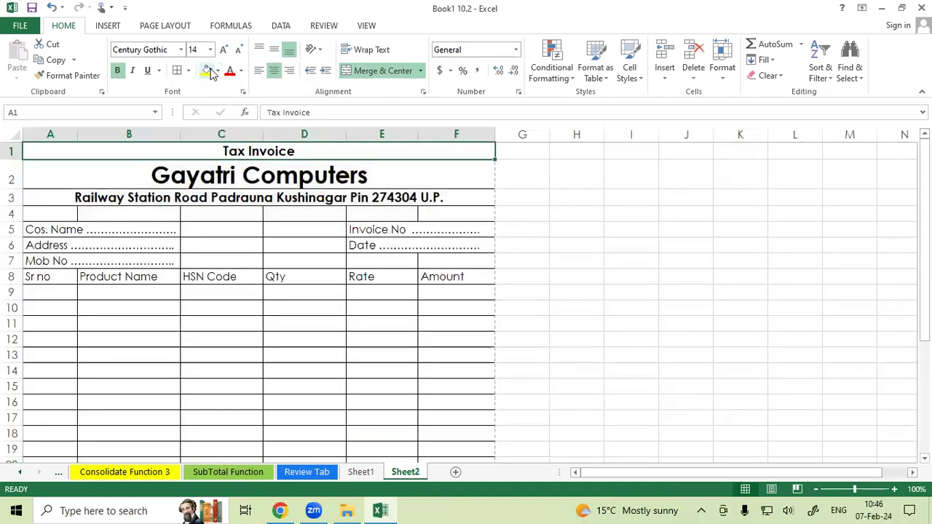
{"action": "left_click", "coordinate": [188, 71]}
{"action": "left_click", "coordinate": [187, 217]}
{"action": "left_click", "coordinate": [183, 177]}
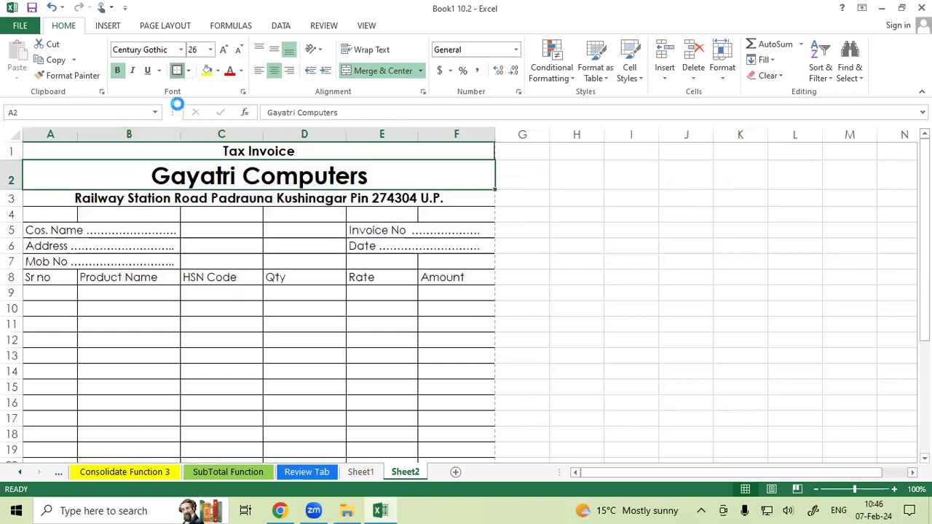
{"action": "key", "text": "Down"}
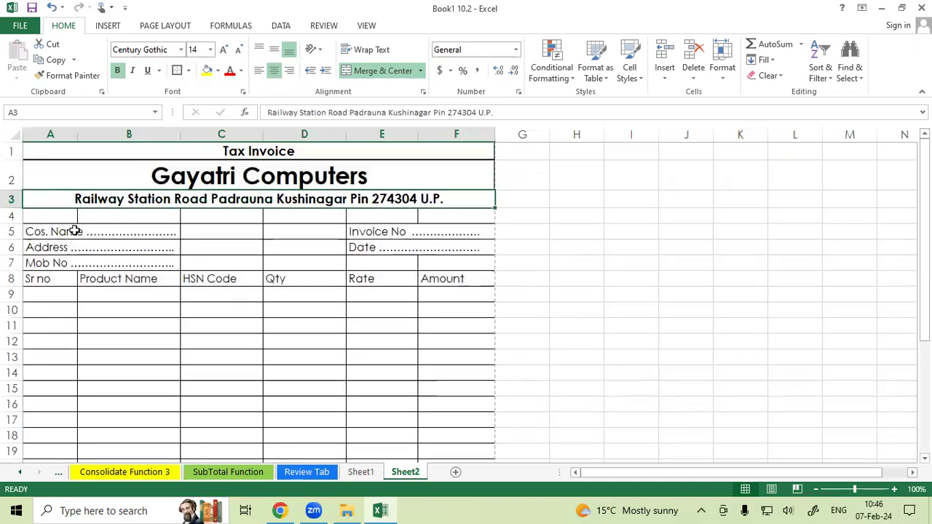
{"action": "left_click", "coordinate": [35, 230]}
{"action": "mouse_move", "coordinate": [36, 212]}
{"action": "left_mouse_down"}
{"action": "mouse_move", "coordinate": [153, 294]}
{"action": "mouse_move", "coordinate": [449, 279]}
{"action": "left_mouse_up"}
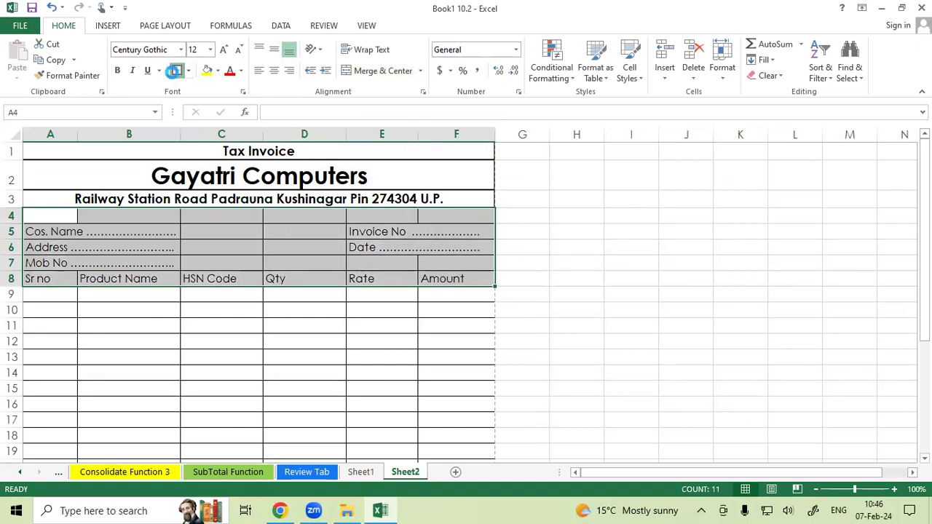
Step: Put thick box borders around the customer details in A5:B7 and the invoice details in E5:F7
{"action": "left_click_drag", "start_coordinate": [37, 225], "coordinate": [152, 261]}
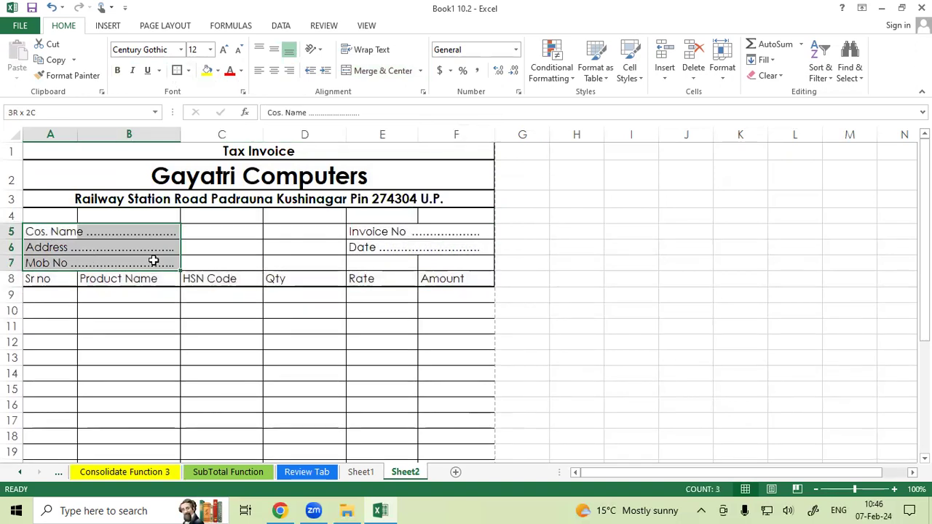
{"action": "left_click_drag", "start_coordinate": [354, 231], "coordinate": [458, 262]}
{"action": "left_click", "coordinate": [177, 70]}
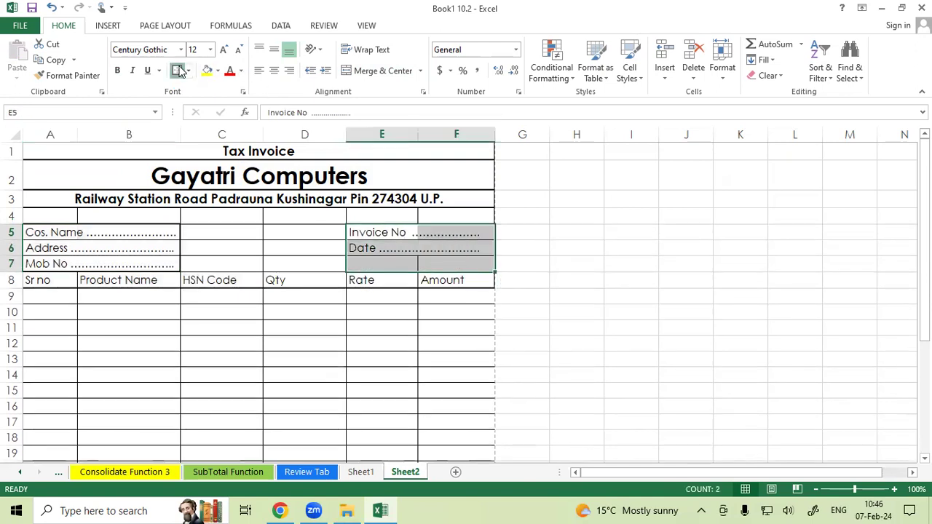
{"action": "left_click", "coordinate": [248, 325]}
Step: Enter 1 and 2 in A9 and A10 and fill the serial numbers down to 6 in A14
{"action": "scroll", "coordinate": [246, 324], "scroll_direction": "down", "scroll_amount": 1}
{"action": "left_click", "coordinate": [66, 230]}
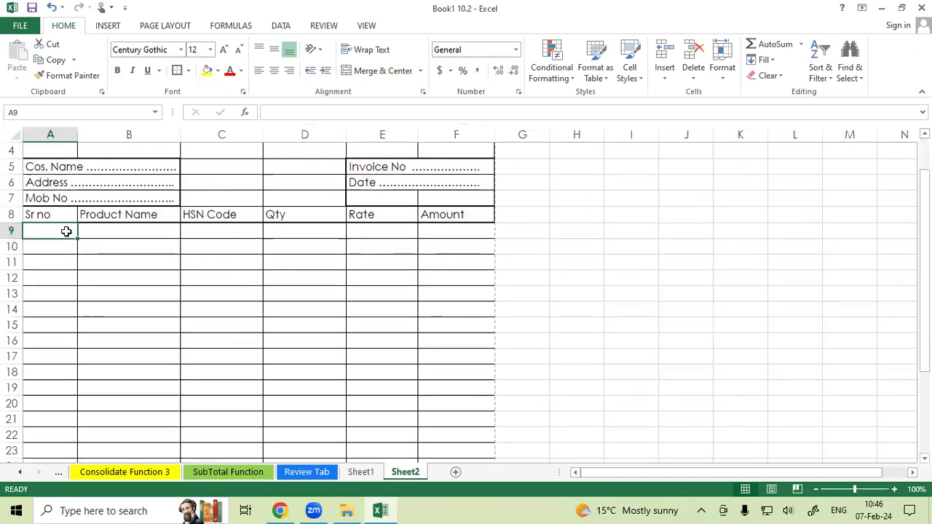
{"action": "type", "text": "1"}
{"action": "key", "text": "Return"}
{"action": "type", "text": "2"}
{"action": "key", "text": "Return"}
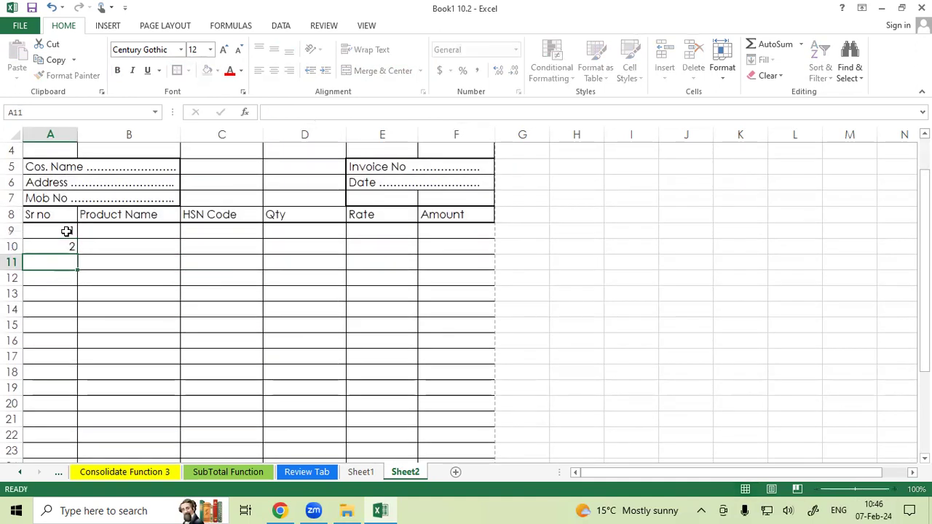
{"action": "left_click_drag", "start_coordinate": [66, 231], "coordinate": [76, 311]}
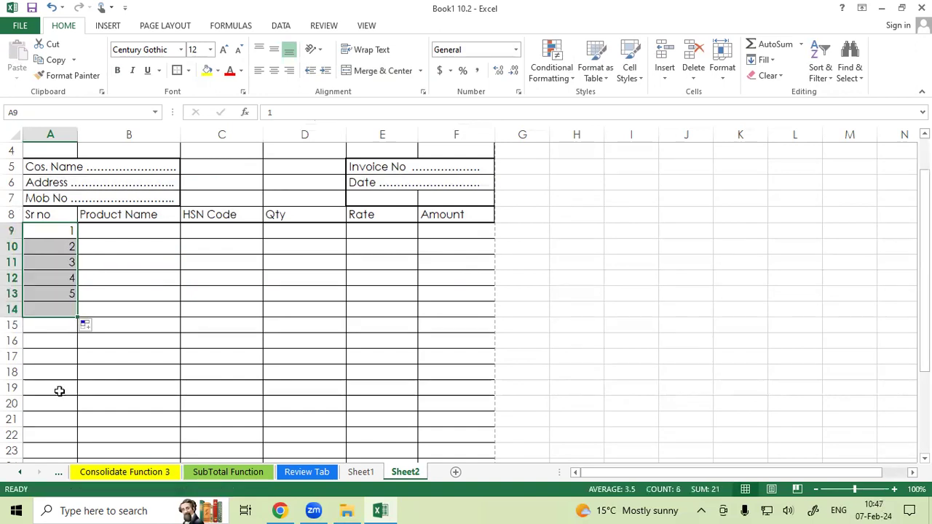
{"action": "left_click", "coordinate": [60, 391]}
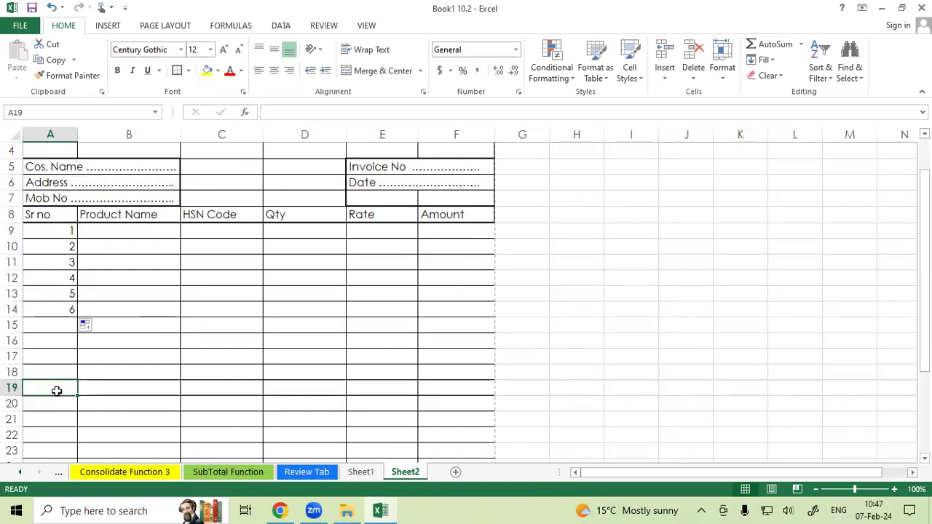
Step: Remove all borders from the range A15:F32 below the numbered rows
{"action": "left_click_drag", "start_coordinate": [41, 327], "coordinate": [467, 453]}
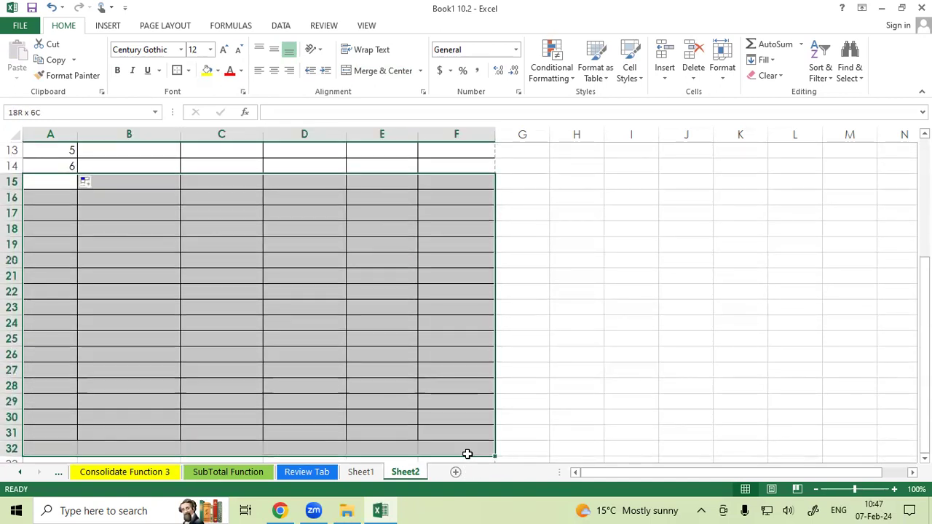
{"action": "left_click", "coordinate": [187, 70]}
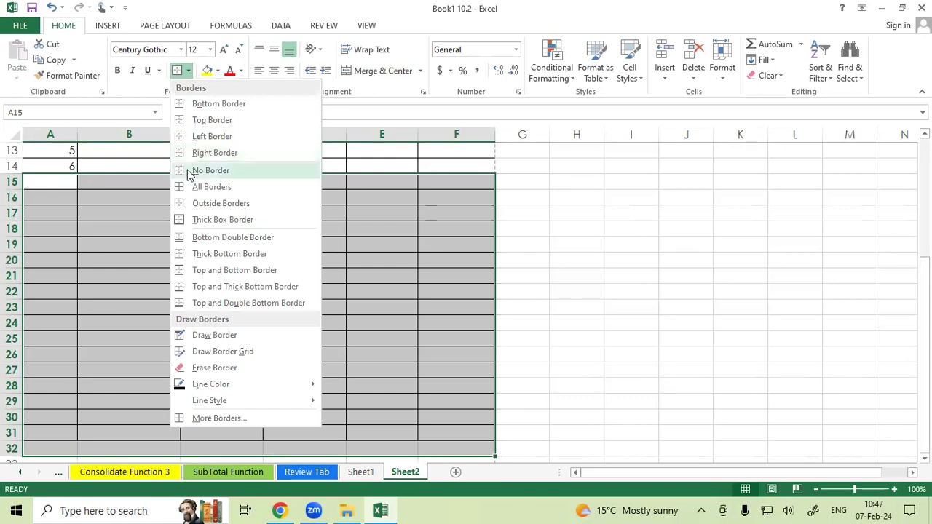
{"action": "left_click", "coordinate": [188, 170]}
{"action": "left_click", "coordinate": [164, 291]}
Step: Apply a thick box border around the item rows A9:F14
{"action": "scroll", "coordinate": [156, 296], "scroll_direction": "up", "scroll_amount": 4}
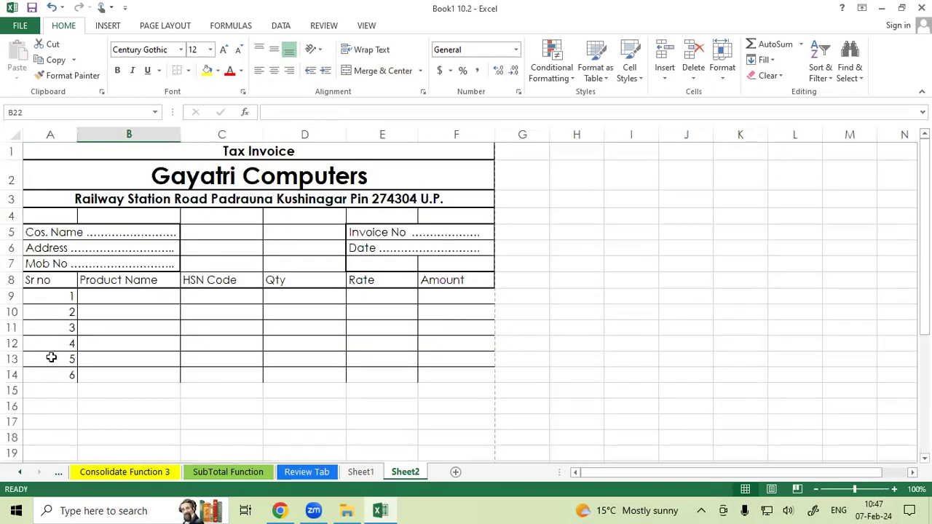
{"action": "left_click_drag", "start_coordinate": [51, 293], "coordinate": [455, 379]}
{"action": "left_click", "coordinate": [187, 70]}
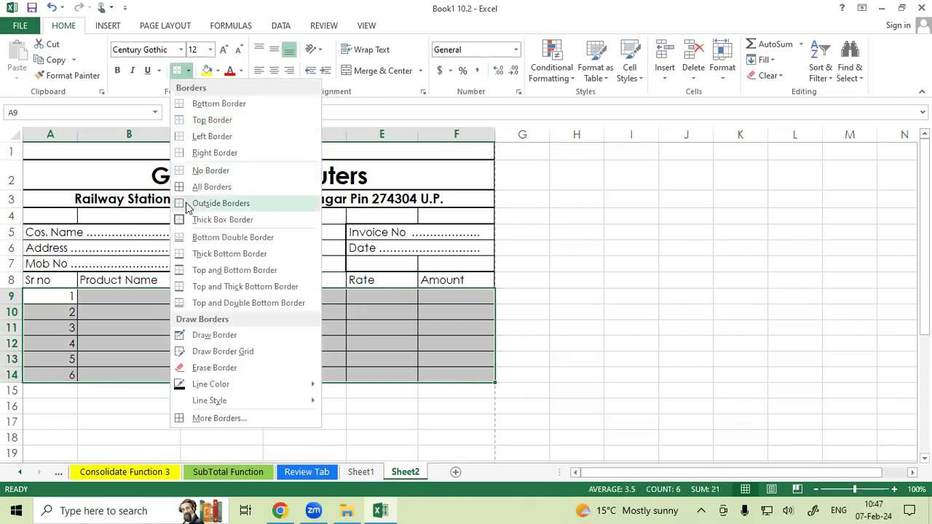
{"action": "left_click", "coordinate": [219, 219]}
{"action": "left_click", "coordinate": [191, 356]}
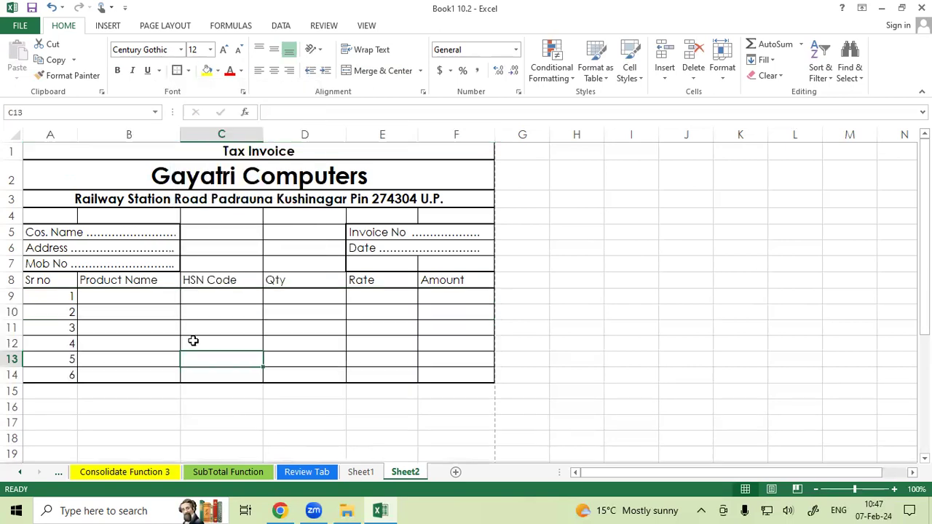
Step: Fill the first item row with product Keyboard, HSN code ABC001, quantity 10 and rate 500
{"action": "left_click", "coordinate": [448, 298]}
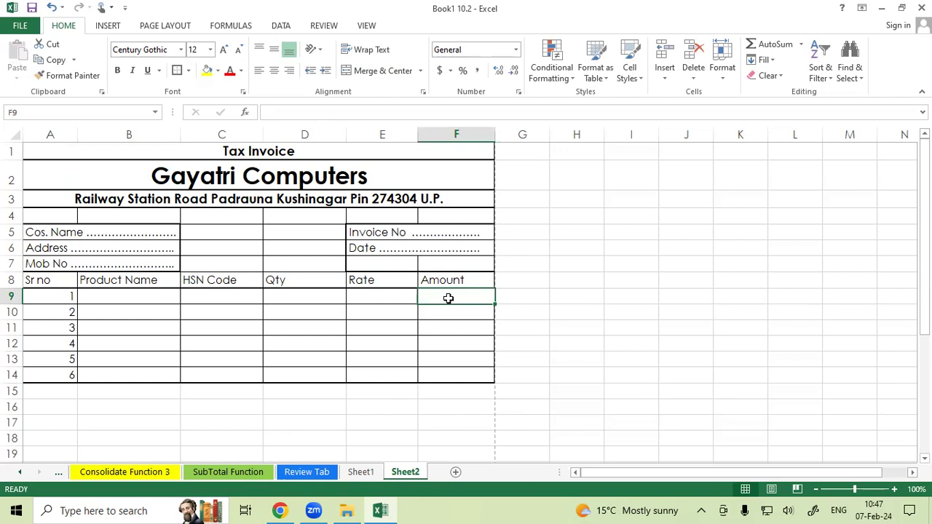
{"action": "left_click", "coordinate": [102, 297]}
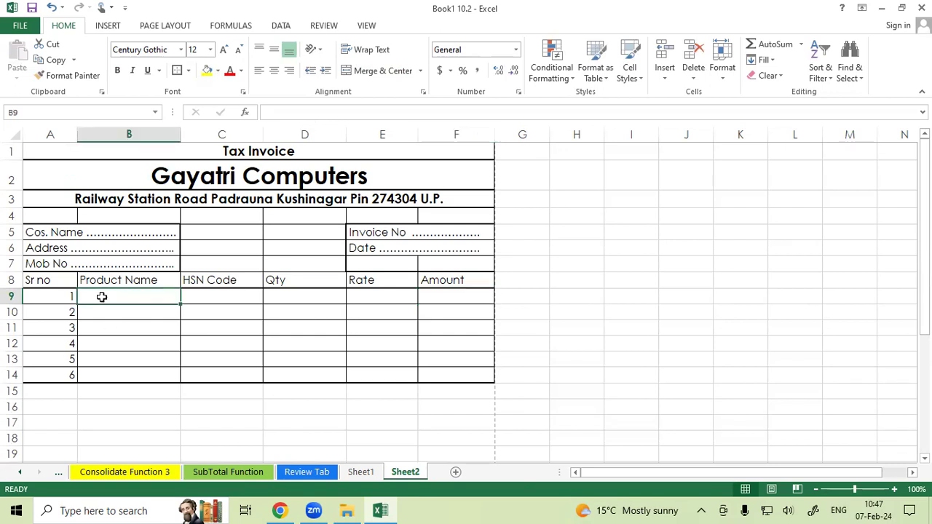
{"action": "type", "text": "Keyboard"}
{"action": "key", "text": "Tab"}
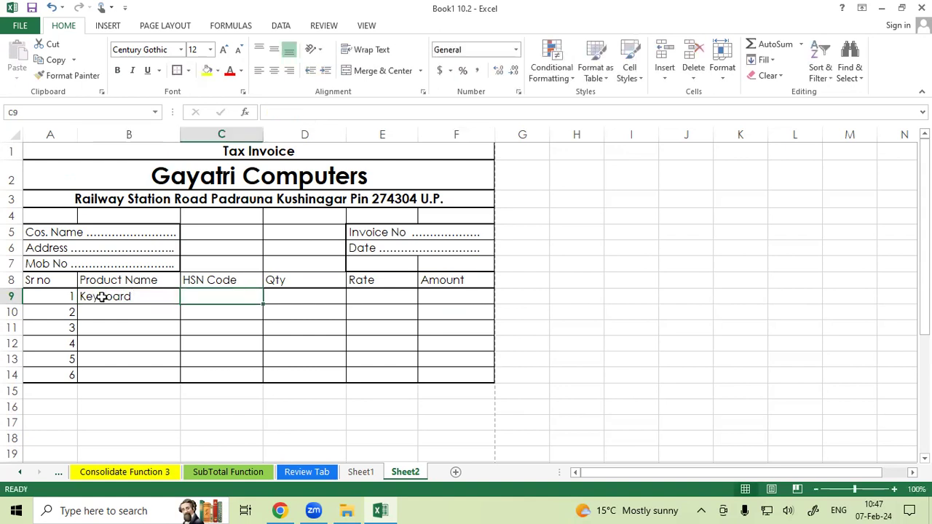
{"action": "type", "text": "A"}
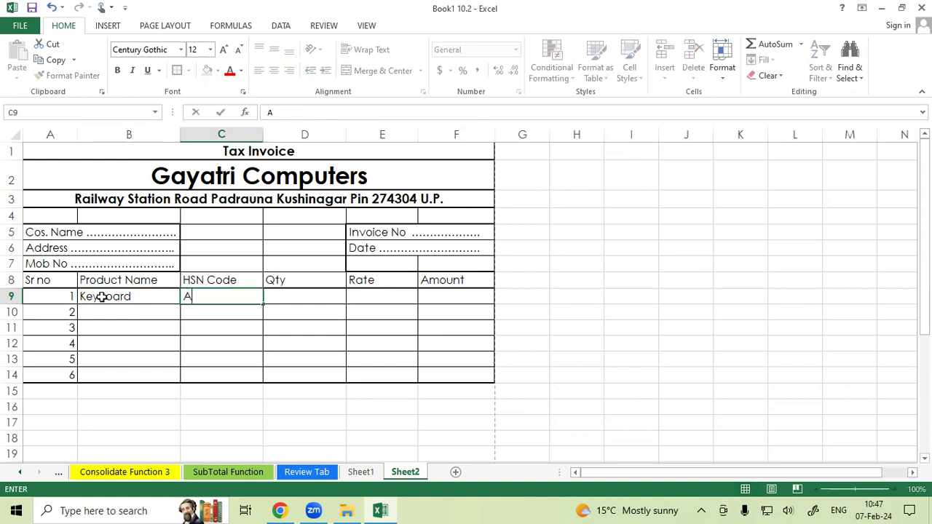
{"action": "type", "text": "BC001"}
{"action": "key", "text": "Tab"}
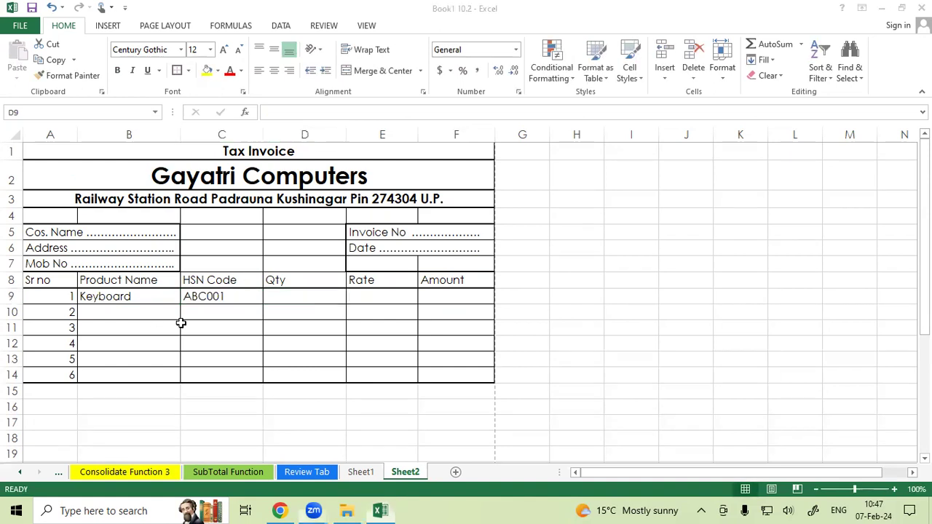
{"action": "type", "text": "10"}
{"action": "key", "text": "Tab"}
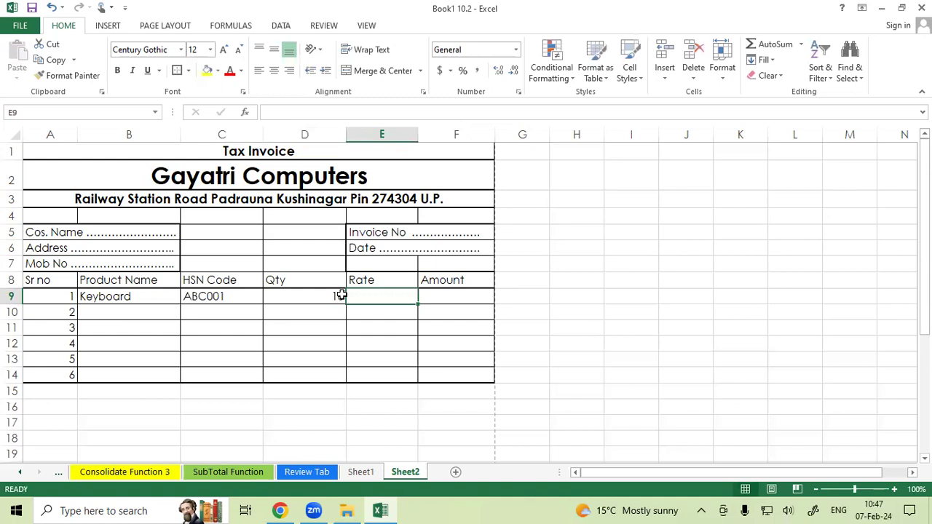
{"action": "type", "text": "500"}
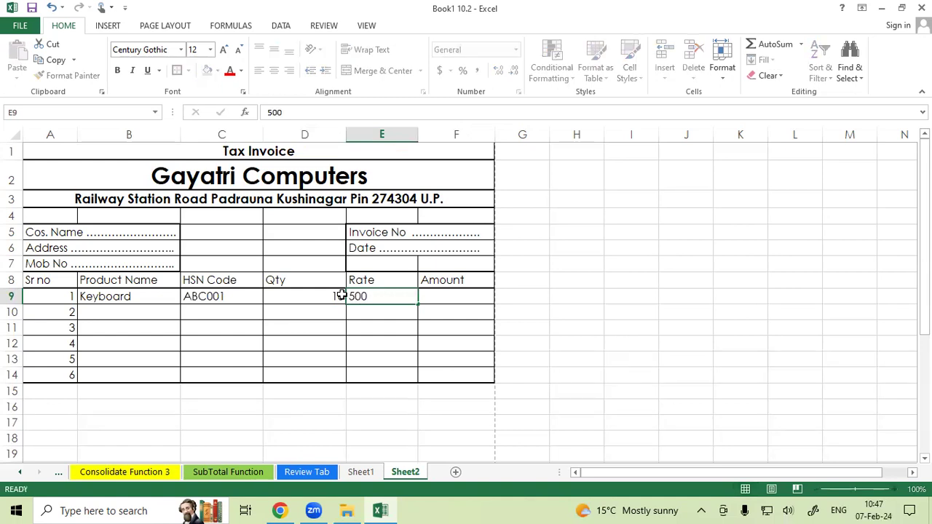
{"action": "key", "text": "Tab"}
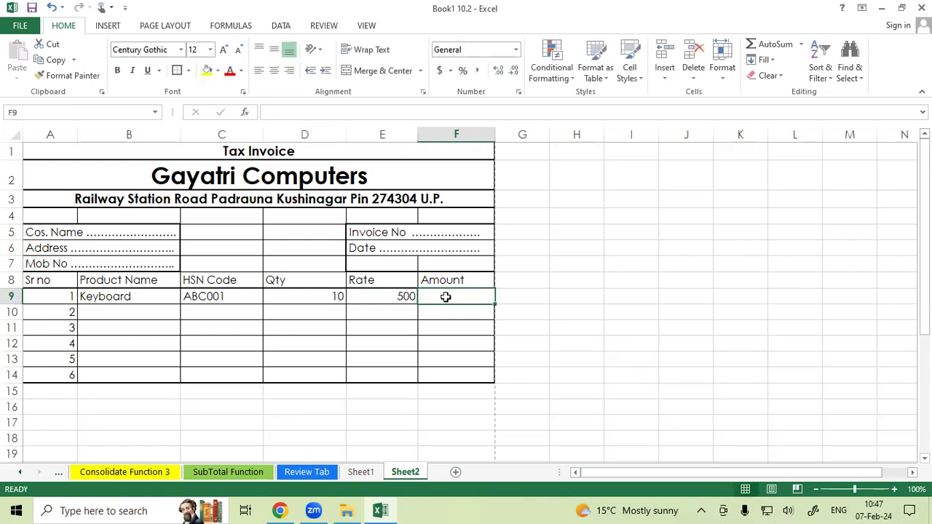
Step: Apply the custom number format 0 "Pcs" to the quantity cells D9:D14
{"action": "left_click_drag", "start_coordinate": [295, 297], "coordinate": [296, 373]}
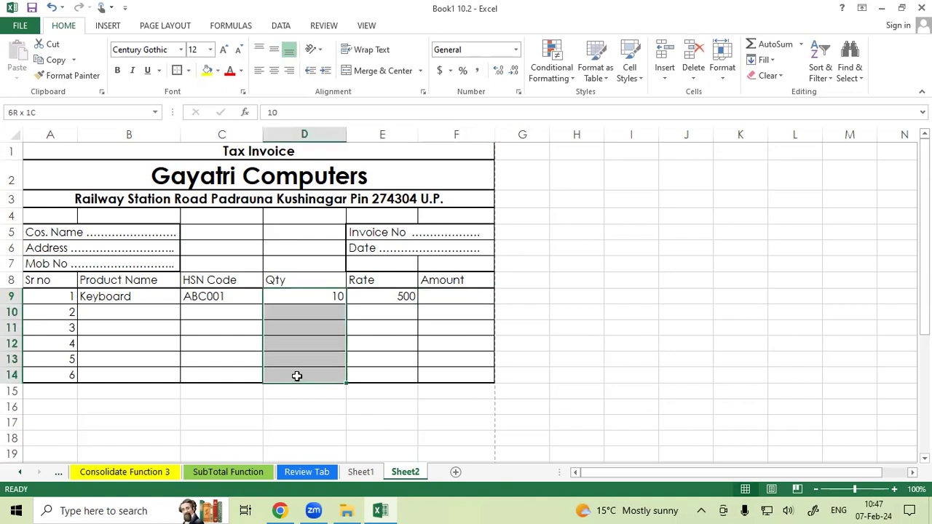
{"action": "left_click", "coordinate": [518, 92]}
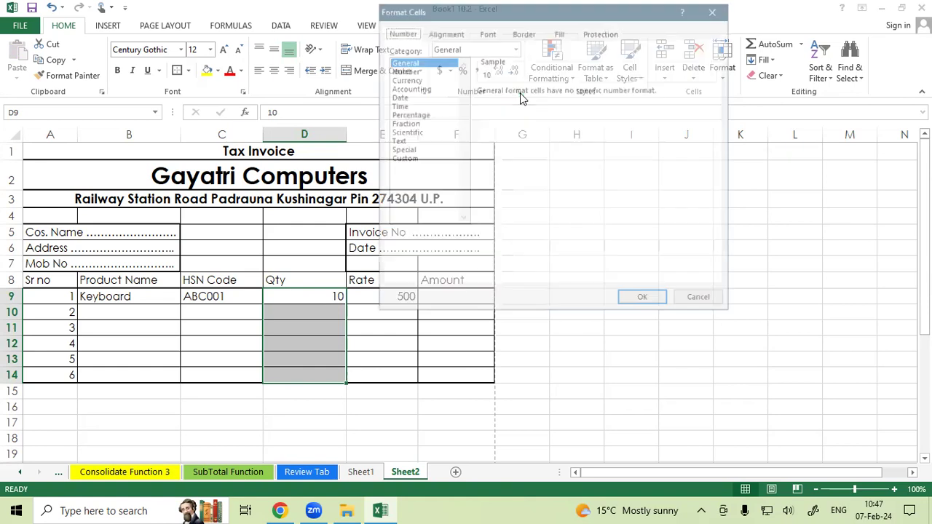
{"action": "left_click", "coordinate": [407, 158]}
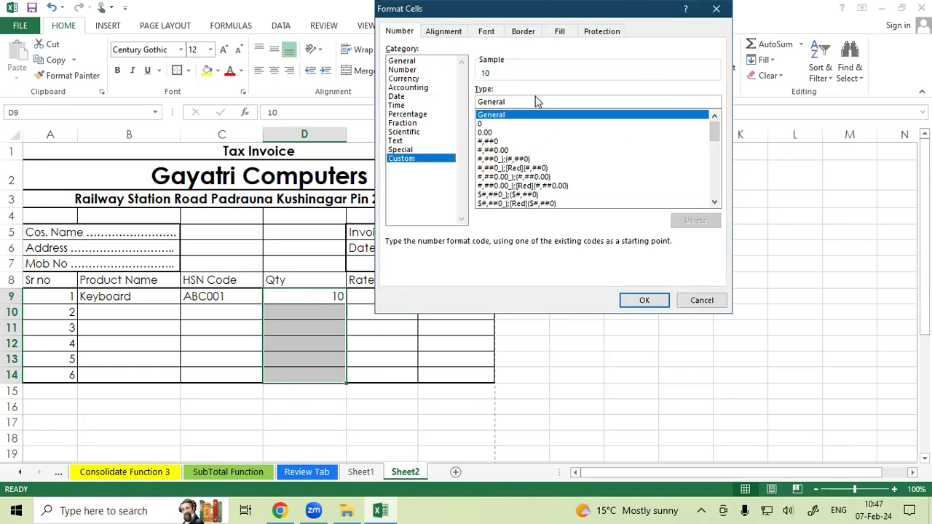
{"action": "left_click_drag", "start_coordinate": [512, 102], "coordinate": [436, 101]}
{"action": "key", "text": "BackSpace"}
{"action": "type", "text": "0 \"Pcs\""}
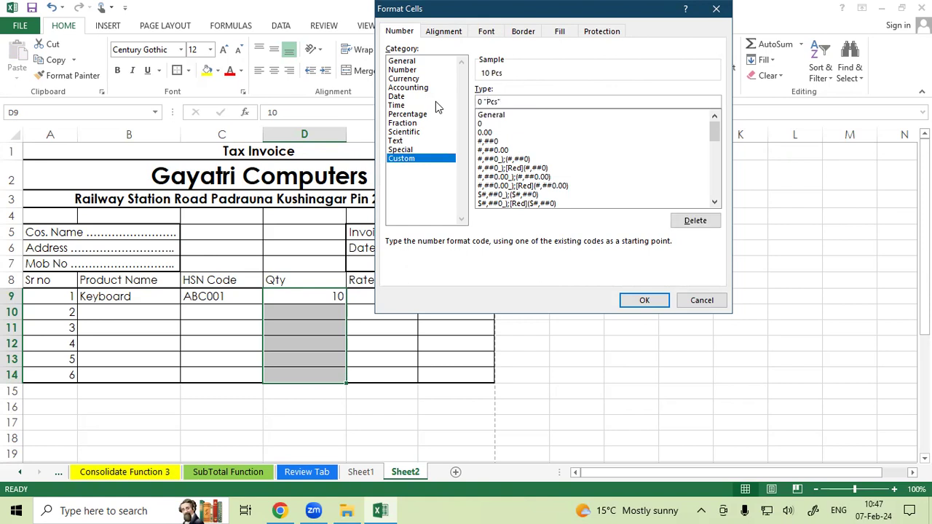
{"action": "key", "text": "Return"}
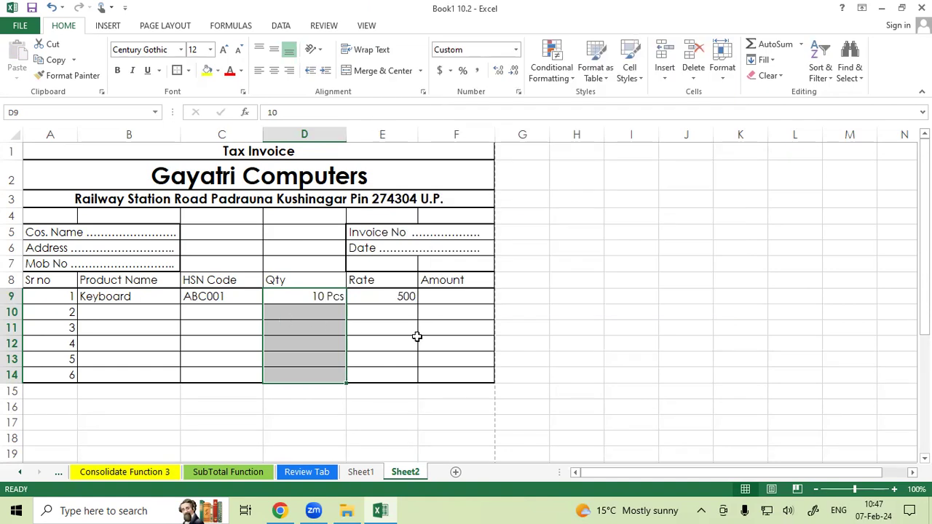
Step: Calculate the amount in F9 with =D9*E9 and fill the formula down to F14
{"action": "left_click", "coordinate": [460, 296]}
{"action": "type", "text": "="}
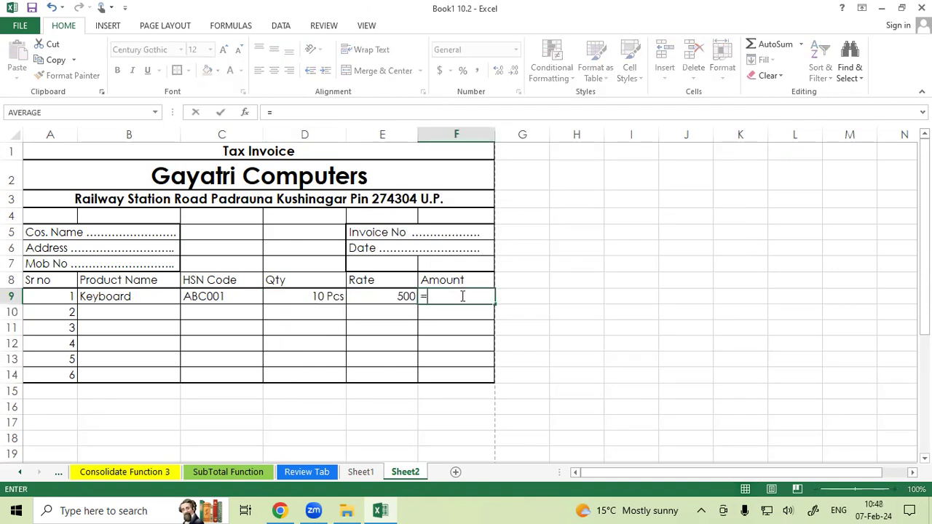
{"action": "left_click", "coordinate": [298, 294]}
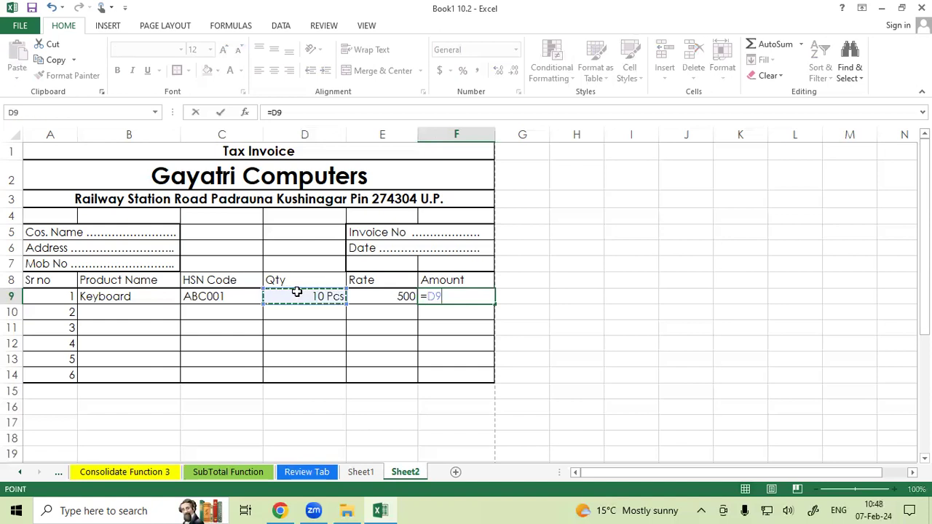
{"action": "type", "text": "*"}
{"action": "left_click", "coordinate": [367, 299]}
{"action": "key", "text": "Return"}
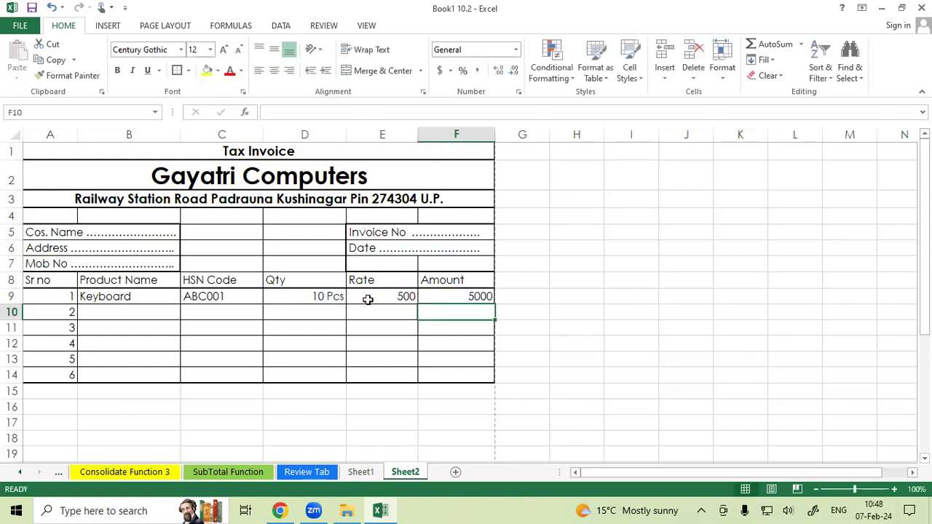
{"action": "left_click", "coordinate": [434, 295]}
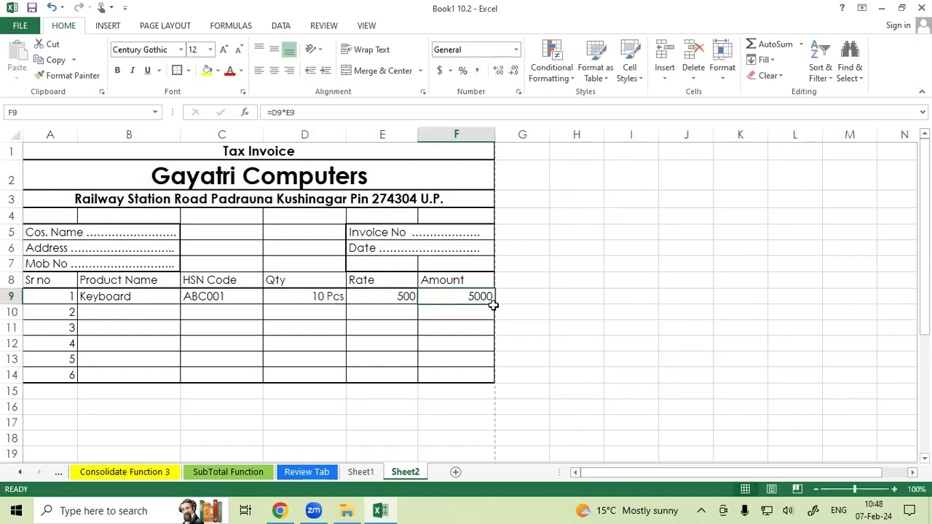
{"action": "left_click_drag", "start_coordinate": [494, 305], "coordinate": [492, 377]}
Step: Sum the Amount column in F15 with AutoSum
{"action": "left_click", "coordinate": [469, 397]}
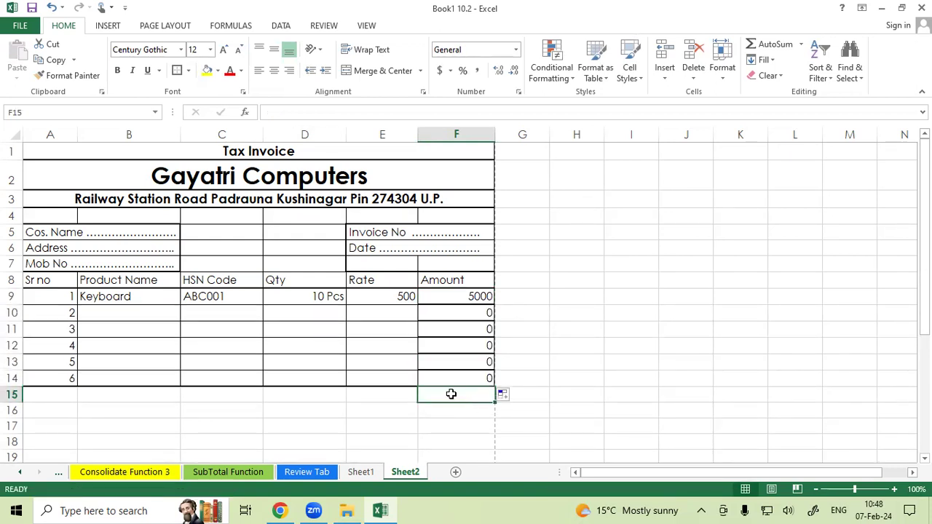
{"action": "key", "text": "alt+equal"}
{"action": "key", "text": "Return"}
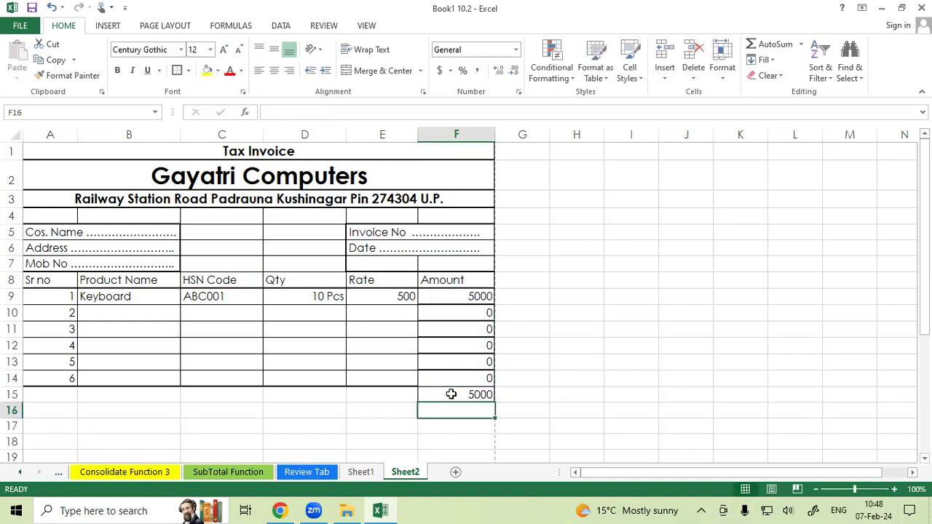
Step: Merge D15:E15, align it left and enter the label Total Amount
{"action": "left_click_drag", "start_coordinate": [316, 397], "coordinate": [364, 393]}
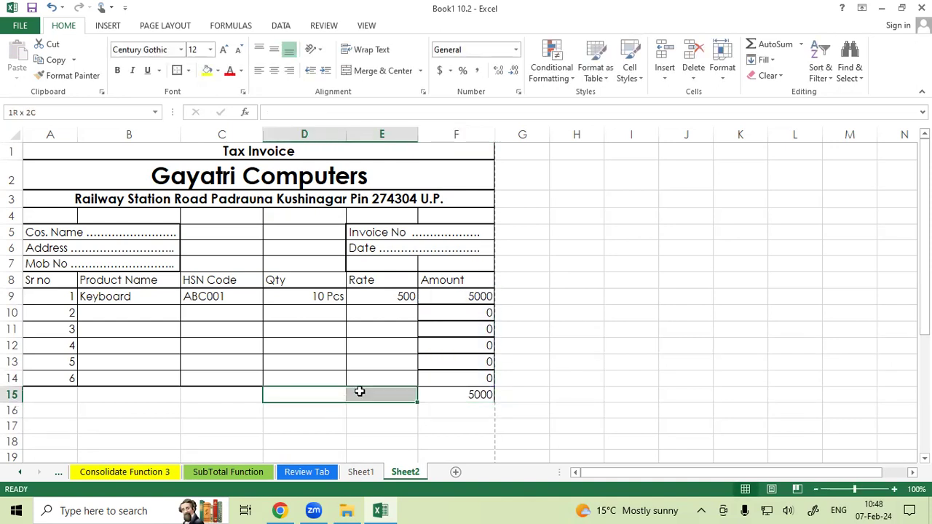
{"action": "left_click", "coordinate": [381, 70]}
{"action": "left_click", "coordinate": [263, 71]}
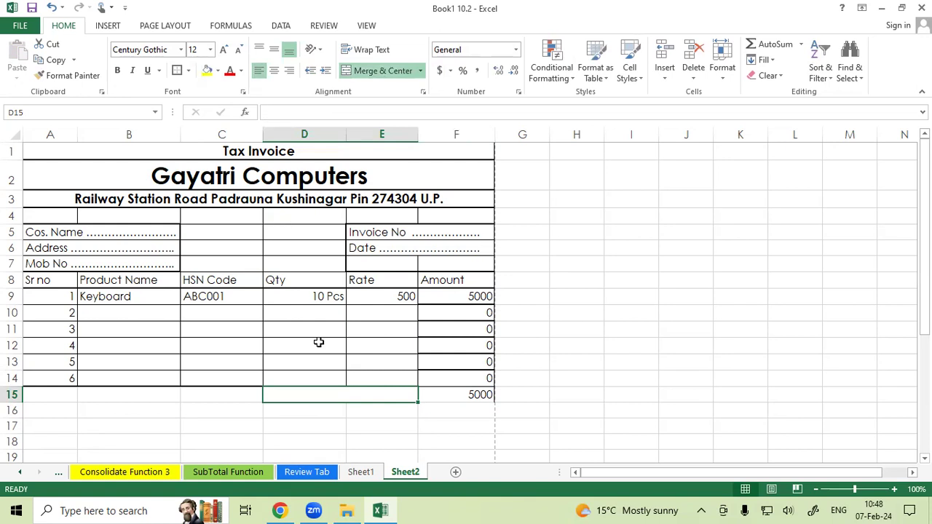
{"action": "type", "text": "Total "}
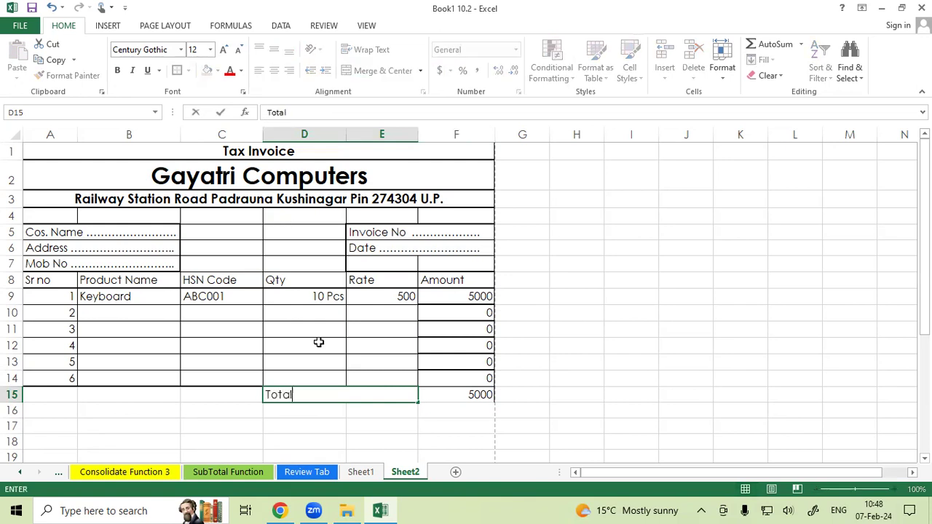
{"action": "type", "text": "Amount"}
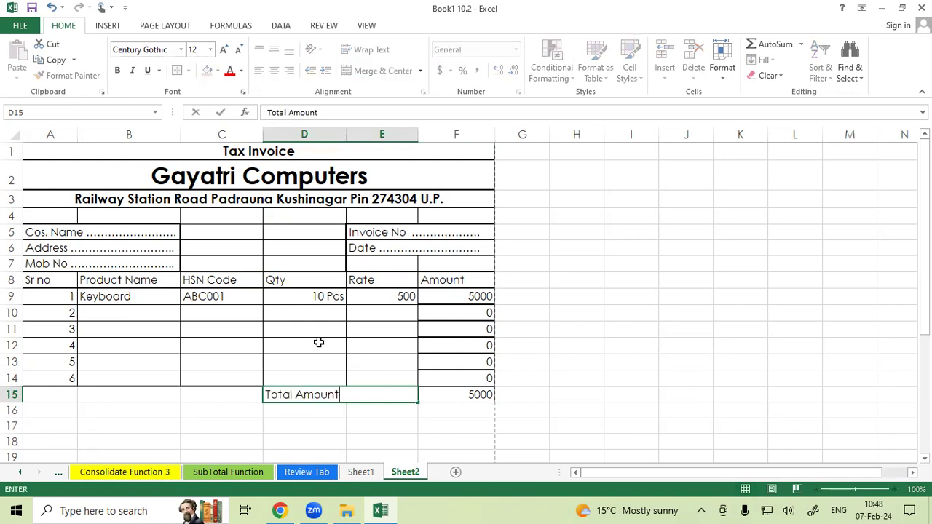
{"action": "key", "text": "Return"}
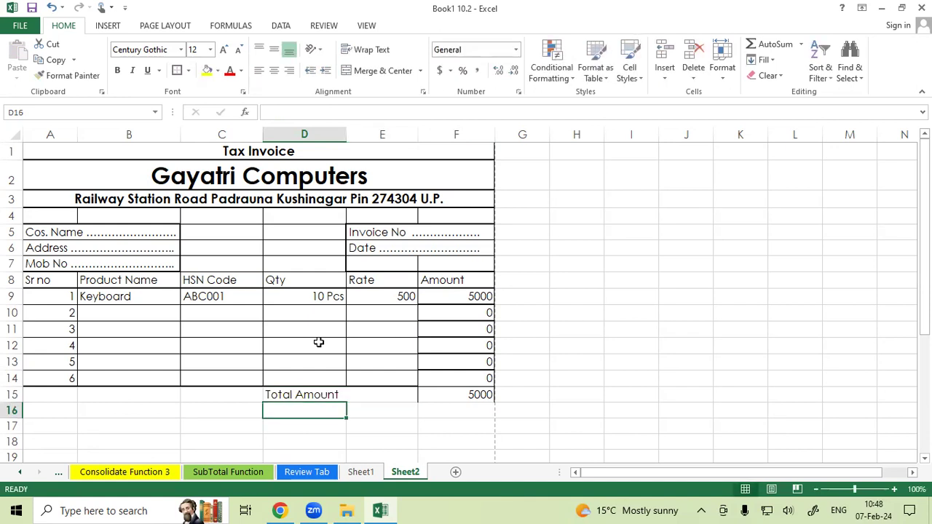
Step: Enter the labels CGST, SGST and Grand Total in D16, D17 and D18
{"action": "type", "text": "CGST"}
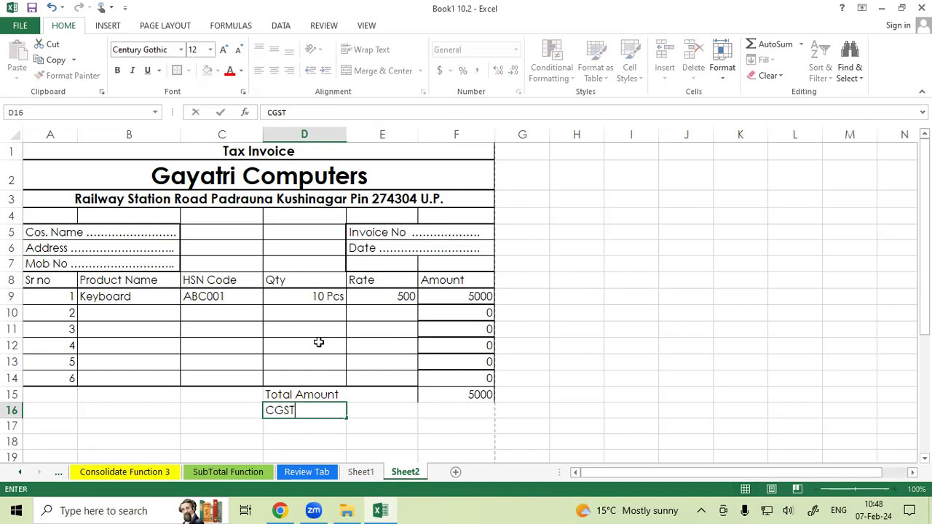
{"action": "key", "text": "Return"}
{"action": "type", "text": "SGST"}
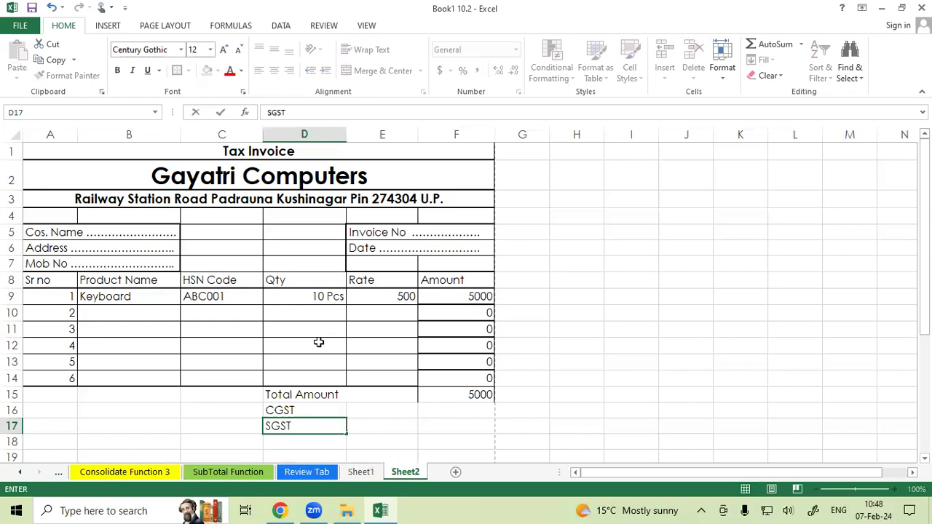
{"action": "key", "text": "Return"}
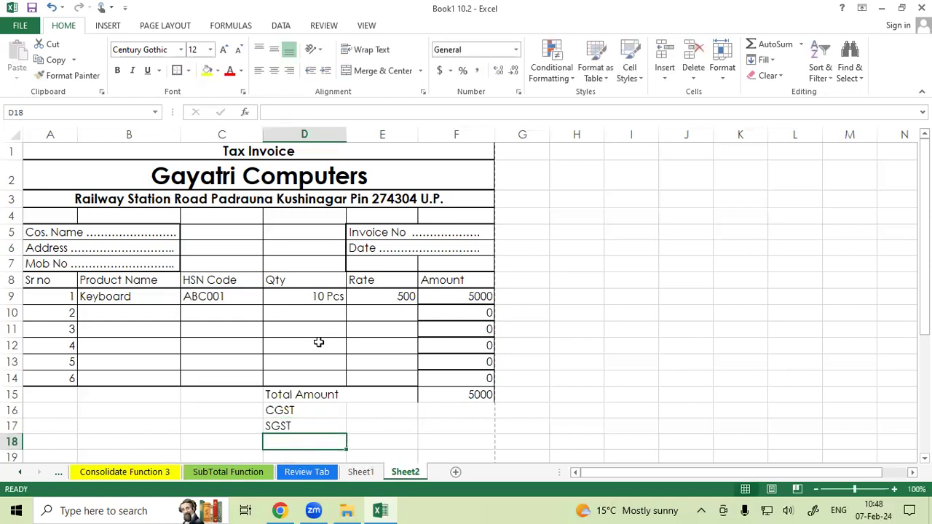
{"action": "type", "text": "Gand"}
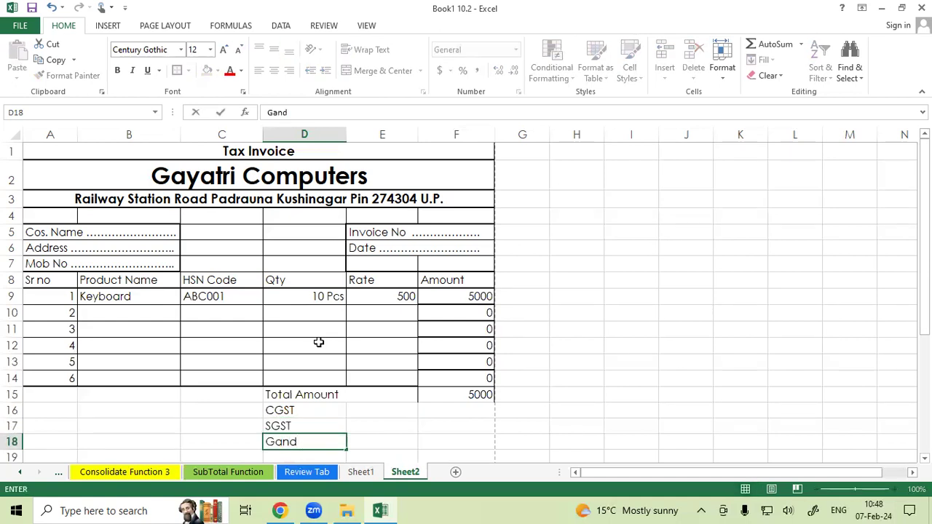
{"action": "key", "text": "BackSpace"}
{"action": "key", "text": "BackSpace"}
{"action": "key", "text": "BackSpace"}
{"action": "key", "text": "BackSpace"}
{"action": "type", "text": "rand Total"}
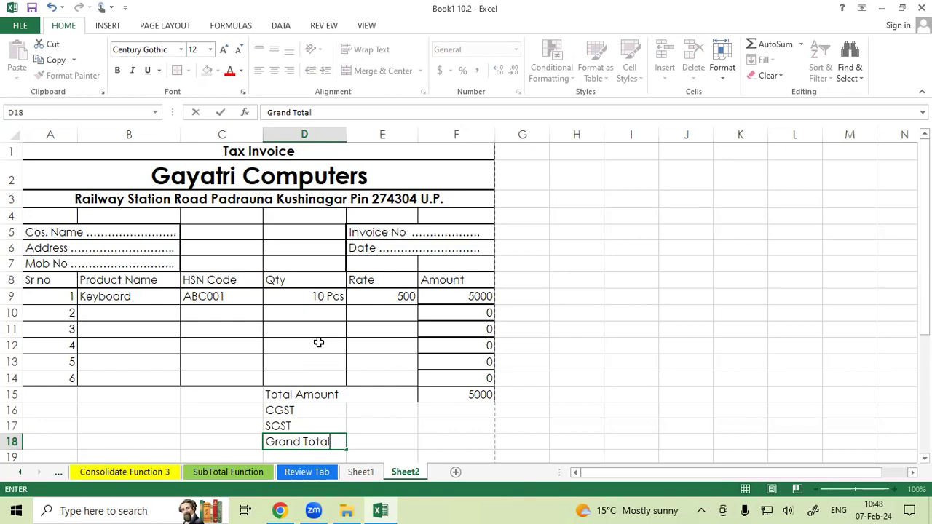
{"action": "key", "text": "Return"}
Step: Enter a 9% tax rate for CGST in E16 and for SGST in E17
{"action": "left_click", "coordinate": [400, 397]}
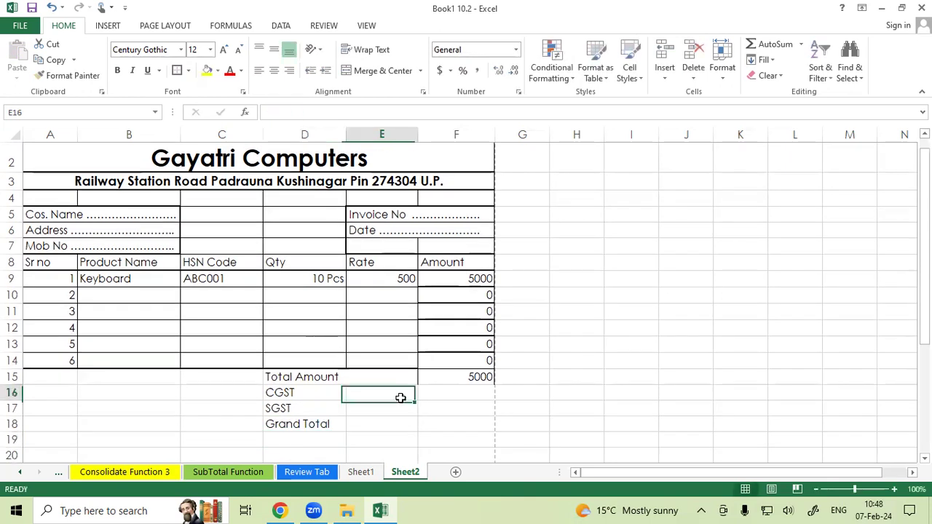
{"action": "type", "text": "9%"}
{"action": "key", "text": "BackSpace"}
{"action": "type", "text": "%"}
{"action": "key", "text": "Return"}
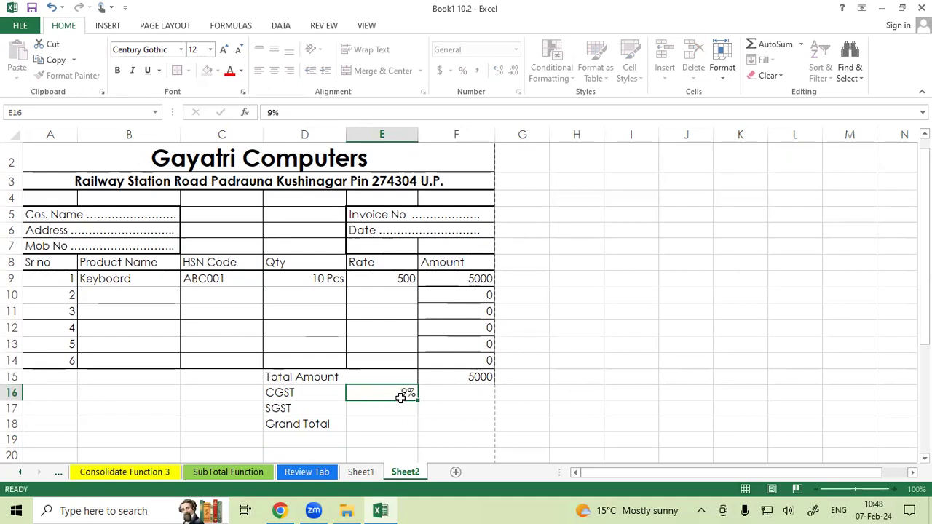
{"action": "type", "text": "9%"}
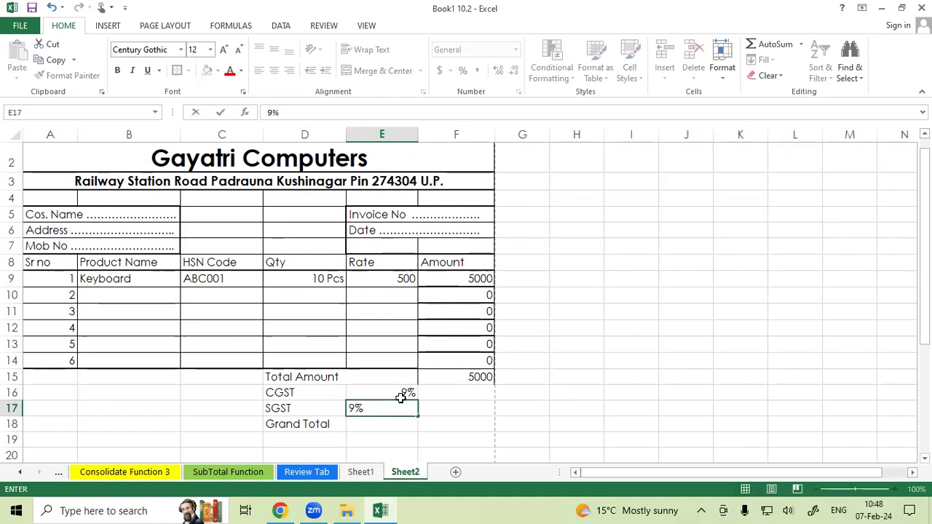
{"action": "key", "text": "Return"}
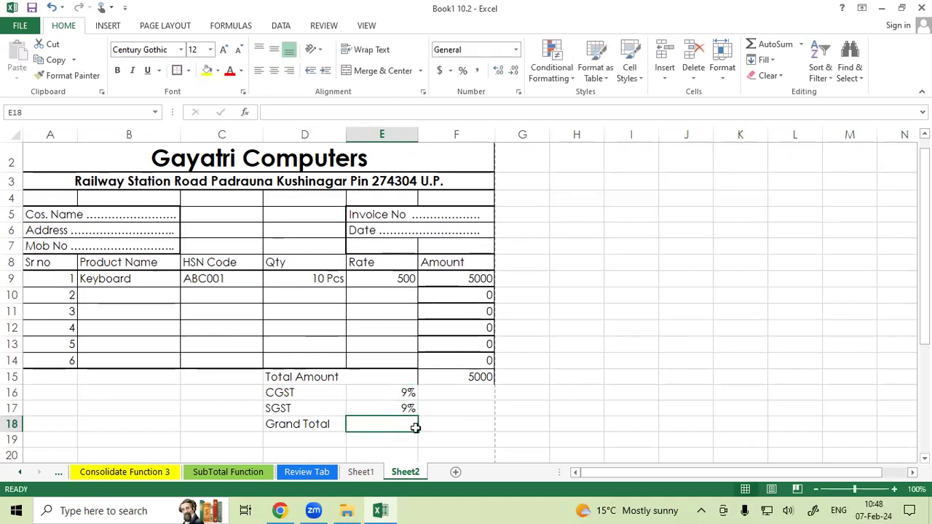
Step: Merge the Grand Total label across D18:E18 and align it left
{"action": "left_click_drag", "start_coordinate": [340, 423], "coordinate": [351, 424]}
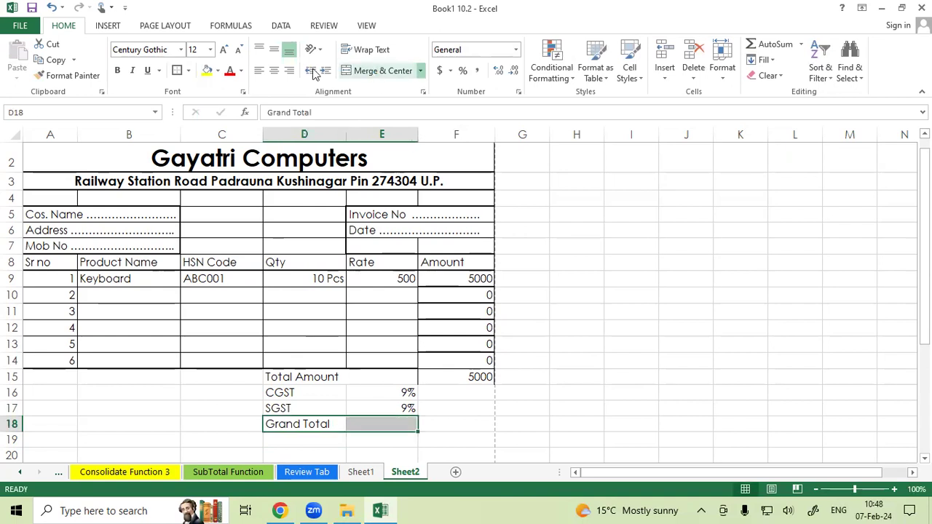
{"action": "left_click", "coordinate": [382, 70]}
{"action": "left_click", "coordinate": [259, 71]}
{"action": "left_click", "coordinate": [467, 391]}
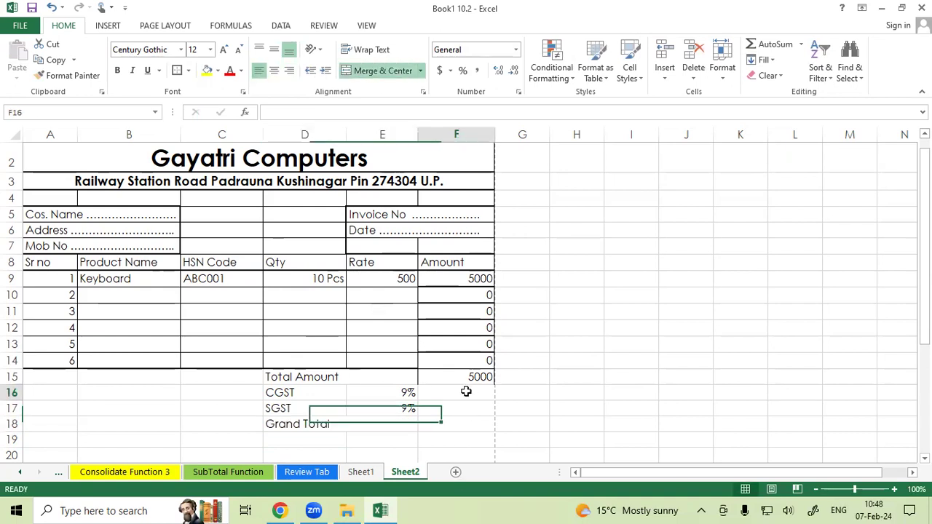
Step: Enter the CGST formula =$F$15*E16 in F16, locking the total amount as an absolute reference
{"action": "type", "text": "="}
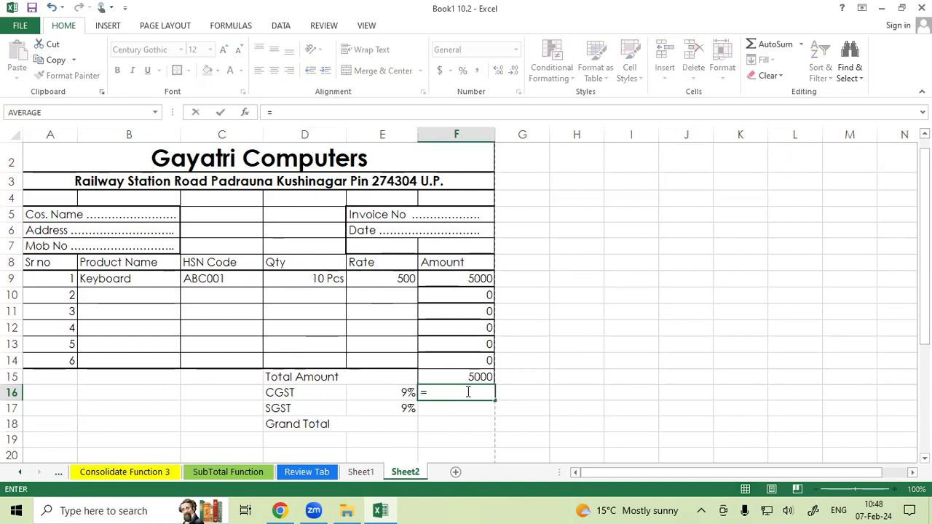
{"action": "left_click", "coordinate": [469, 377]}
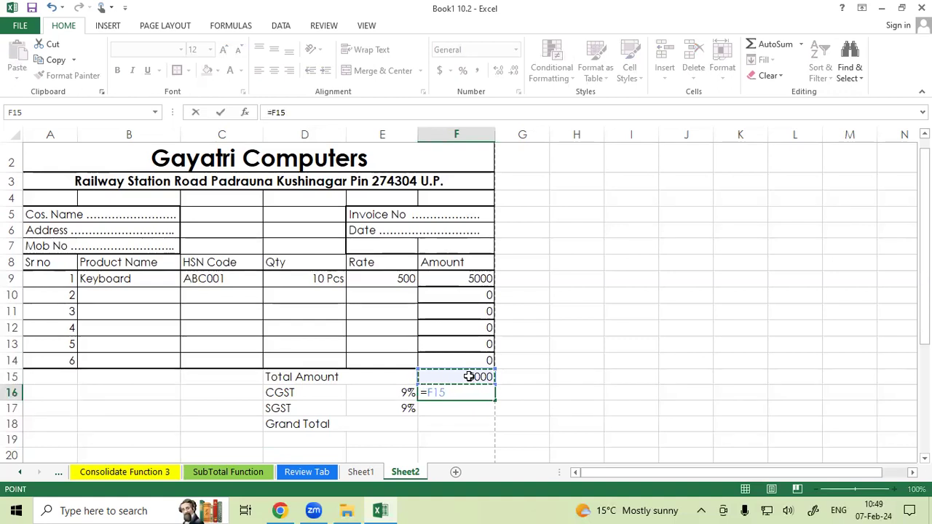
{"action": "key", "text": "F4"}
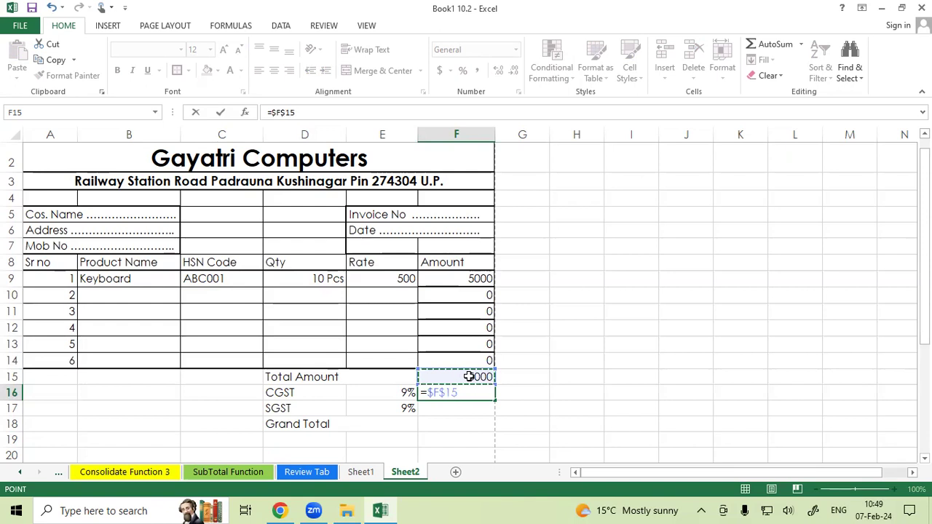
{"action": "type", "text": "*"}
{"action": "left_click", "coordinate": [396, 392]}
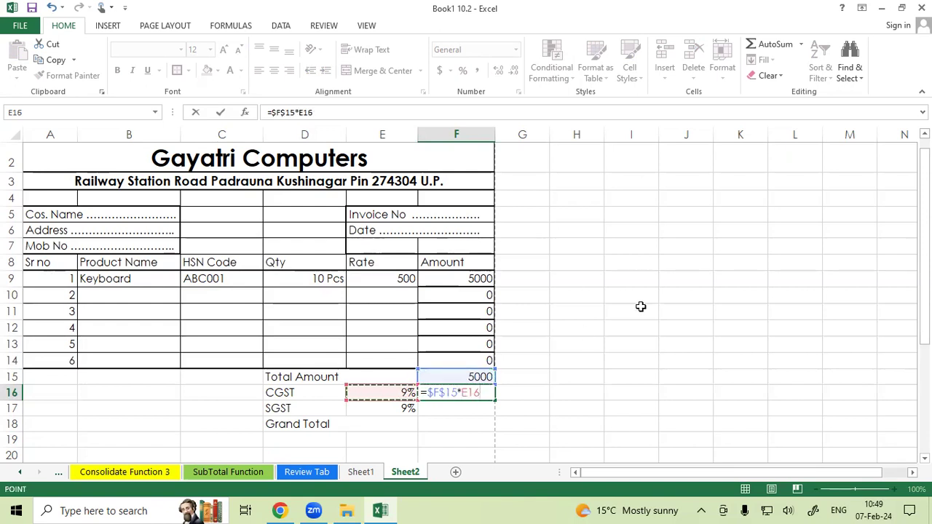
{"action": "key", "text": "Return"}
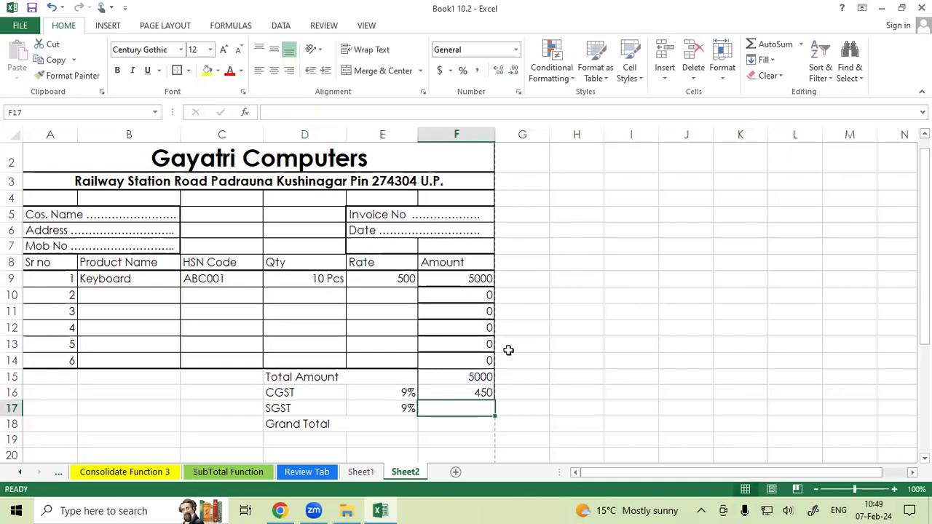
{"action": "type", "text": "="}
{"action": "left_click", "coordinate": [466, 376]}
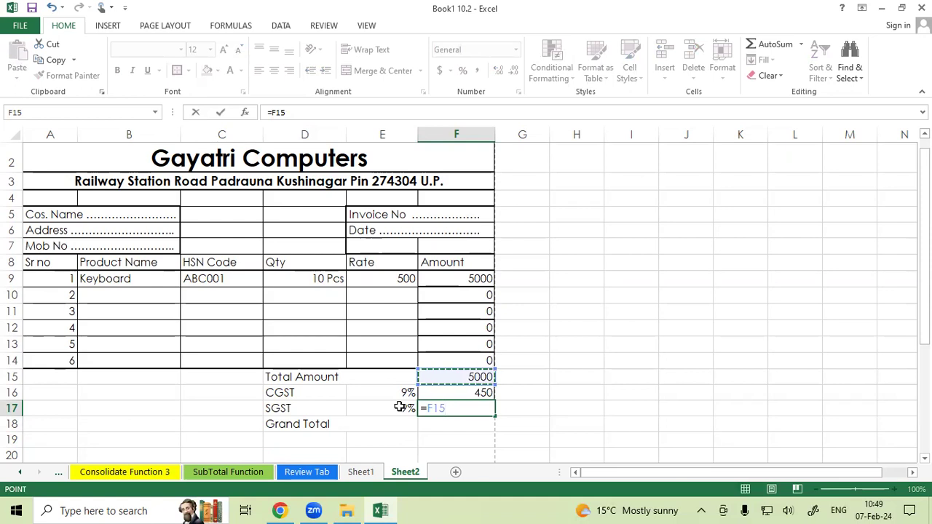
{"action": "key", "text": "Escape"}
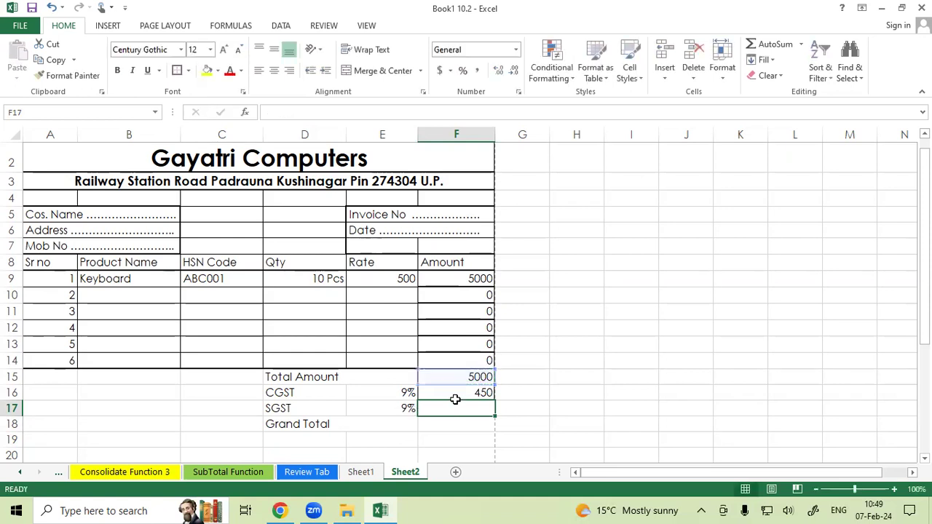
Step: Fill the CGST formula from F16 down to the SGST amount in F17
{"action": "left_click", "coordinate": [466, 392]}
{"action": "left_click_drag", "start_coordinate": [494, 399], "coordinate": [500, 418]}
Step: Enter the grand total formula =F15+F16+F17 in F18
{"action": "left_click", "coordinate": [444, 423]}
{"action": "scroll", "coordinate": [538, 407], "scroll_direction": "down", "scroll_amount": 1}
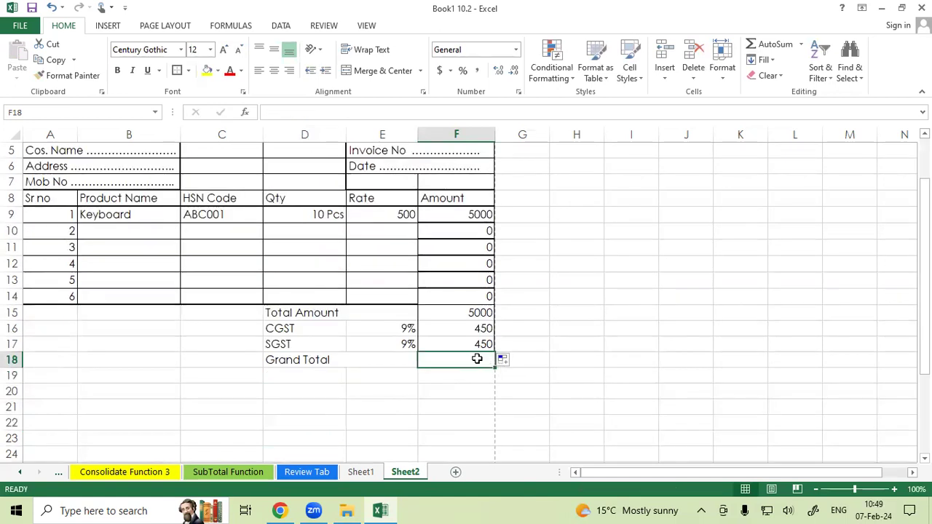
{"action": "type", "text": "+"}
{"action": "key", "text": "BackSpace"}
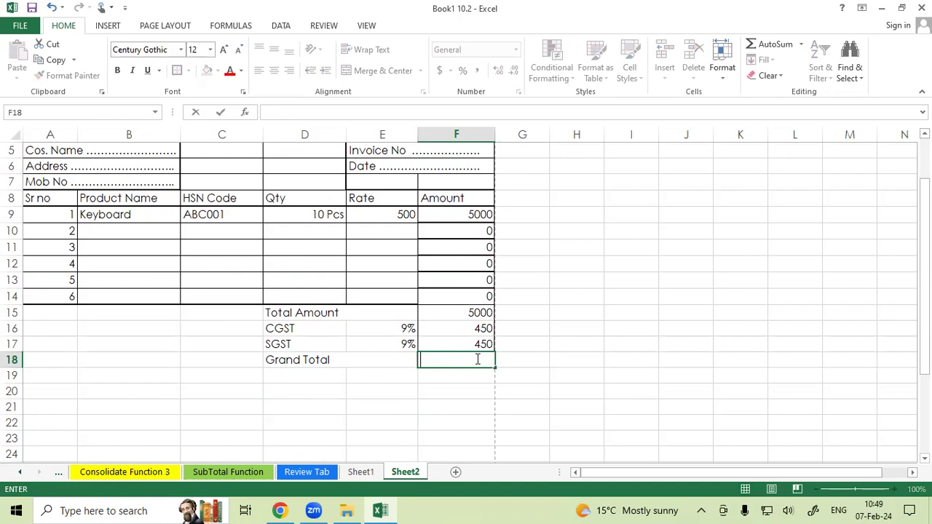
{"action": "type", "text": "="}
{"action": "left_click", "coordinate": [470, 308]}
{"action": "type", "text": "+"}
{"action": "key", "text": "Up"}
{"action": "key", "text": "Up"}
{"action": "type", "text": "+"}
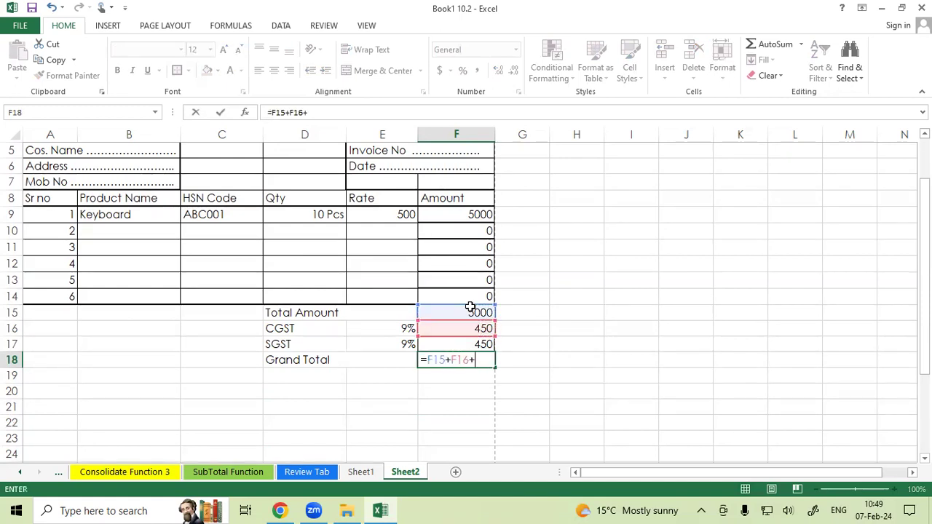
{"action": "key", "text": "Up"}
{"action": "key", "text": "Return"}
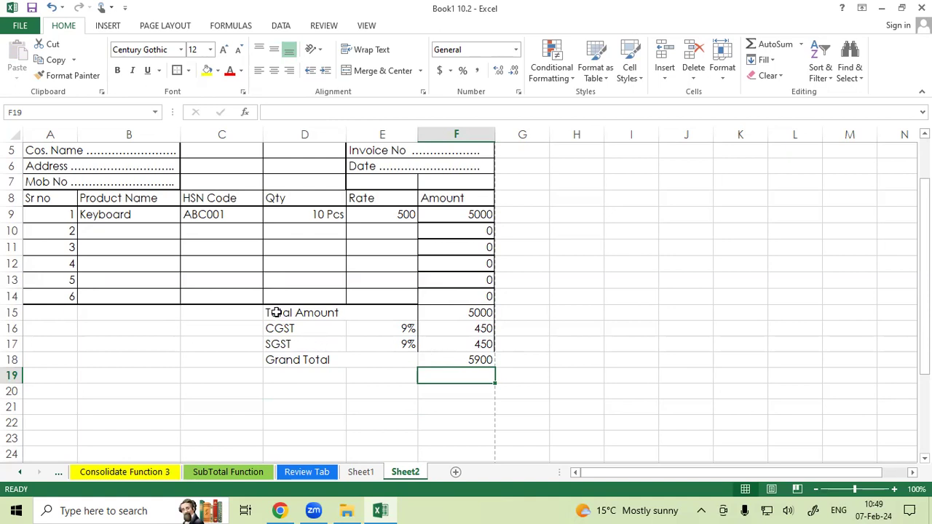
Step: Apply all borders and a thick box border to the totals block D15:F18
{"action": "left_click", "coordinate": [306, 313]}
{"action": "left_click_drag", "start_coordinate": [363, 310], "coordinate": [426, 357]}
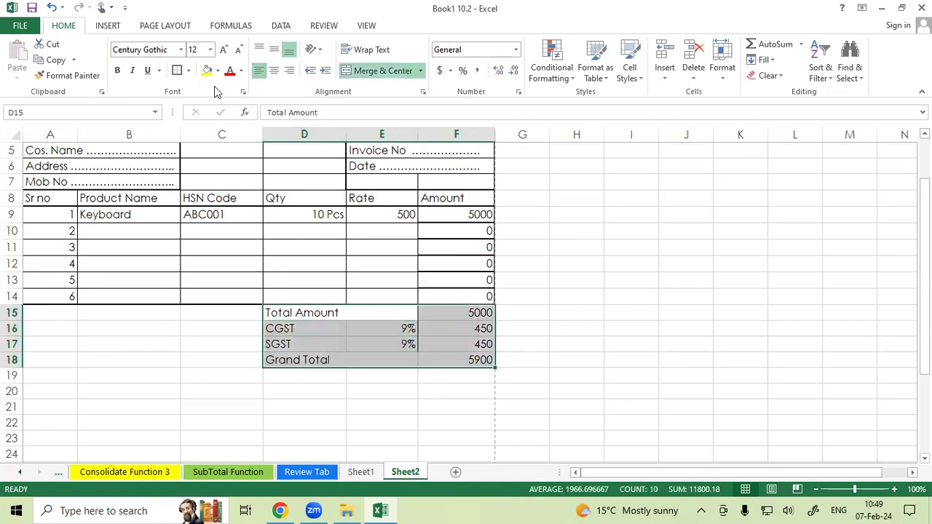
{"action": "left_click", "coordinate": [189, 72]}
{"action": "left_click", "coordinate": [191, 188]}
{"action": "left_click", "coordinate": [188, 73]}
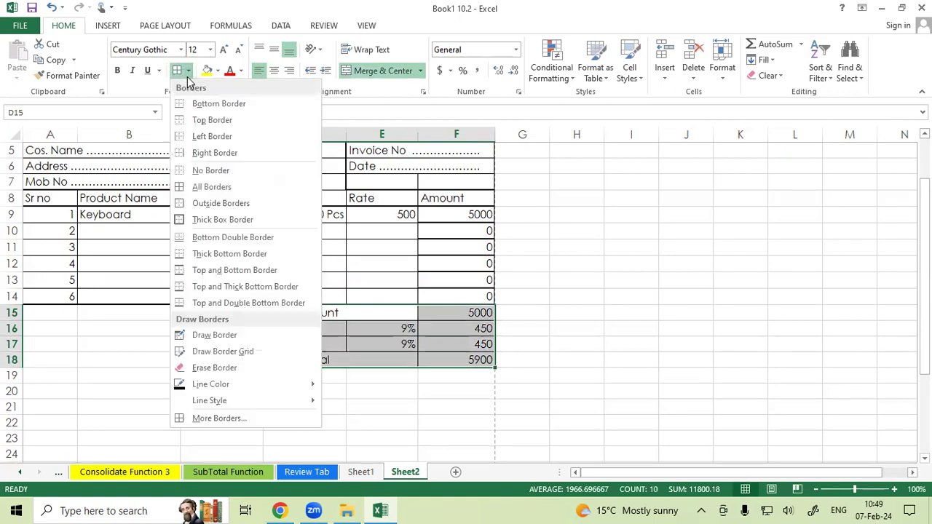
{"action": "left_click", "coordinate": [186, 216]}
{"action": "left_click", "coordinate": [155, 347]}
Step: Put a thick box border around the blank block A15:C18
{"action": "left_click_drag", "start_coordinate": [48, 312], "coordinate": [211, 356]}
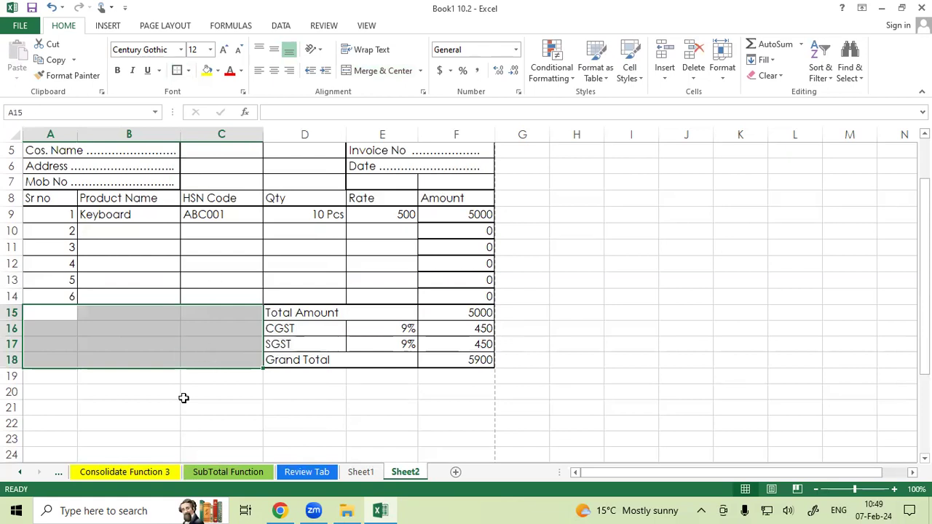
{"action": "left_click", "coordinate": [181, 424]}
{"action": "left_click_drag", "start_coordinate": [36, 316], "coordinate": [168, 350]}
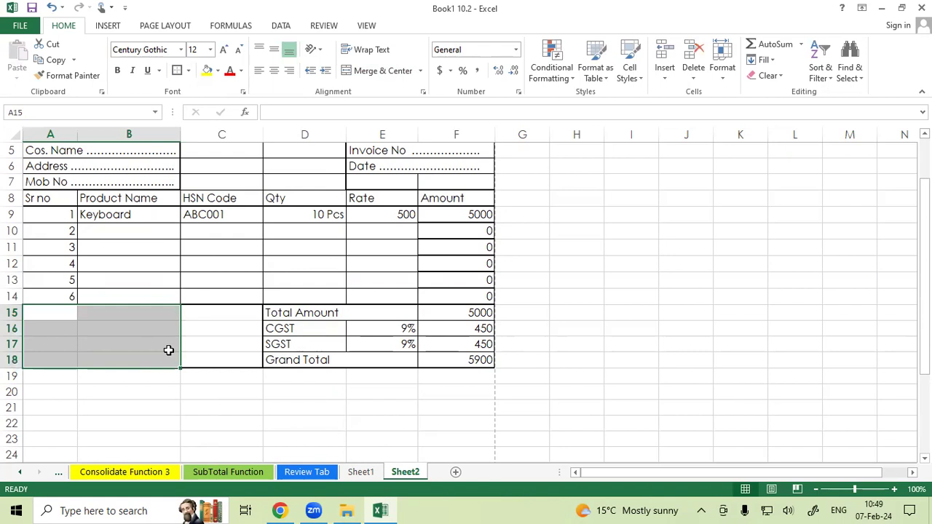
{"action": "left_click", "coordinate": [158, 337]}
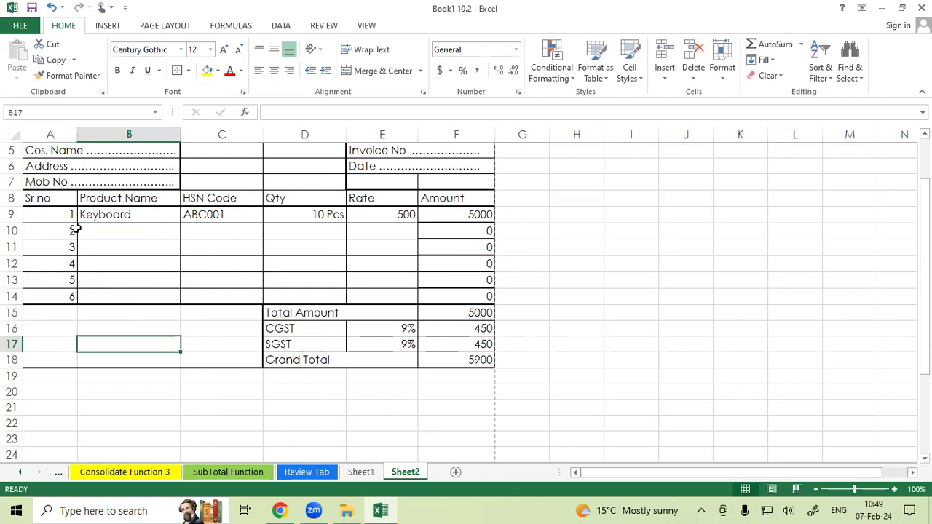
Step: Fill in the second item row with Monitor, HSN code AB002, quantity 20 and rate 2000
{"action": "left_click", "coordinate": [103, 230]}
{"action": "type", "text": "M"}
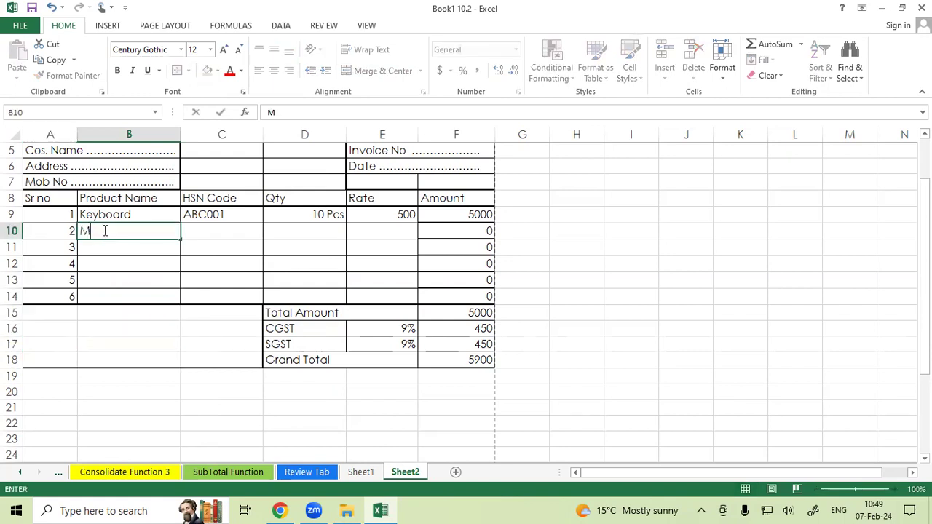
{"action": "type", "text": "onitor"}
{"action": "key", "text": "Tab"}
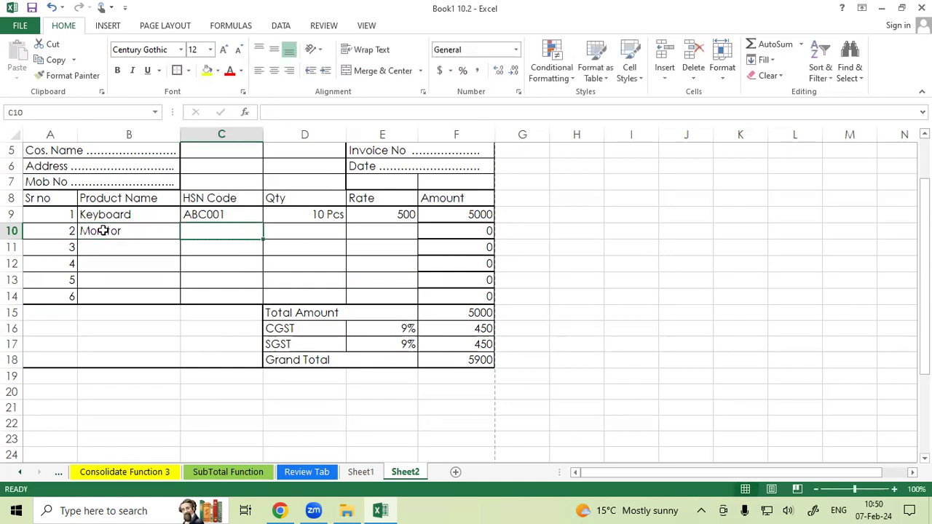
{"action": "type", "text": "AB"}
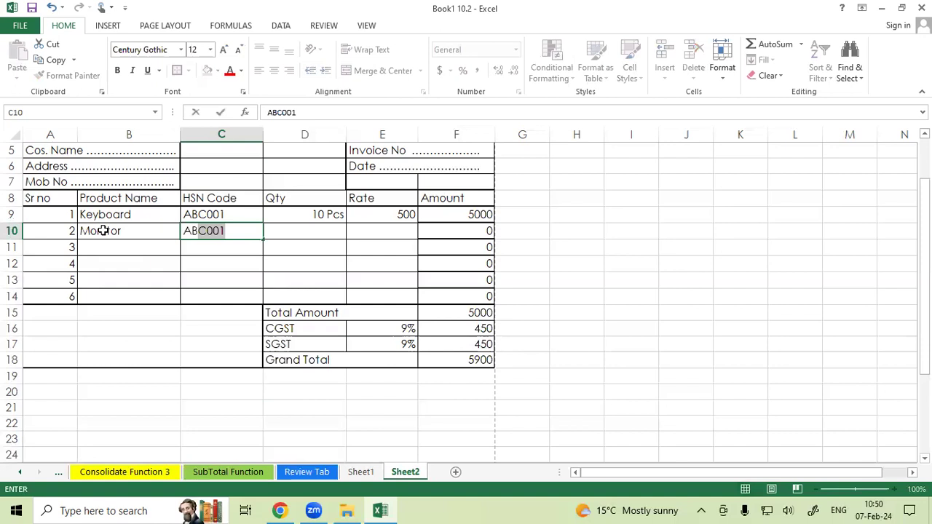
{"action": "type", "text": "002"}
{"action": "key", "text": "Tab"}
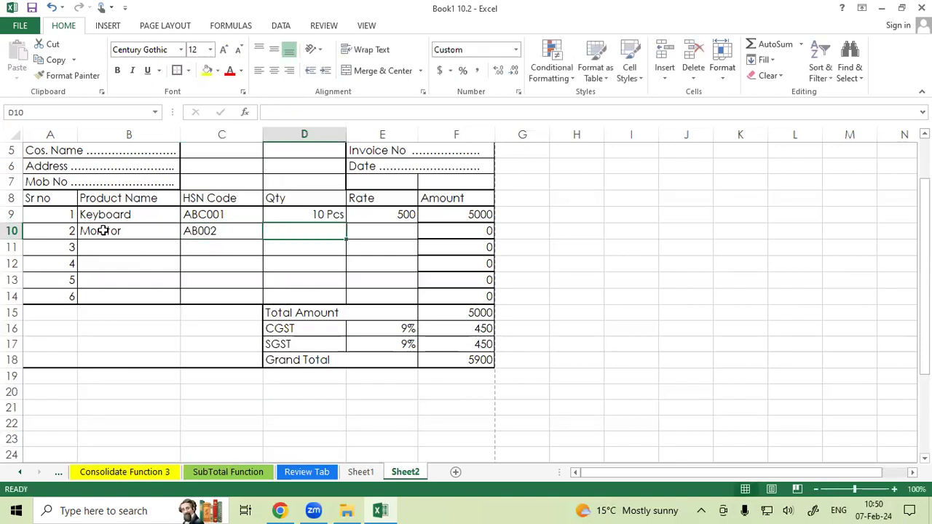
{"action": "type", "text": "20"}
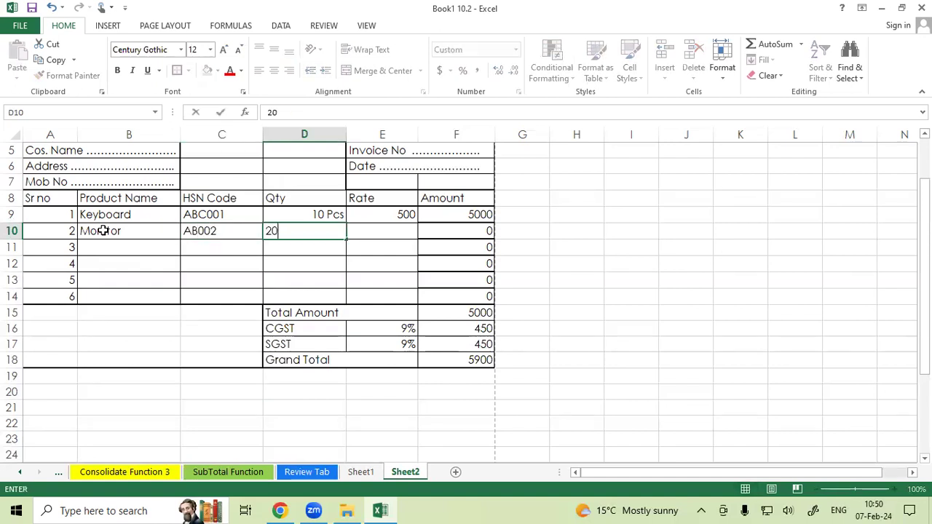
{"action": "key", "text": "Tab"}
{"action": "type", "text": "2000"}
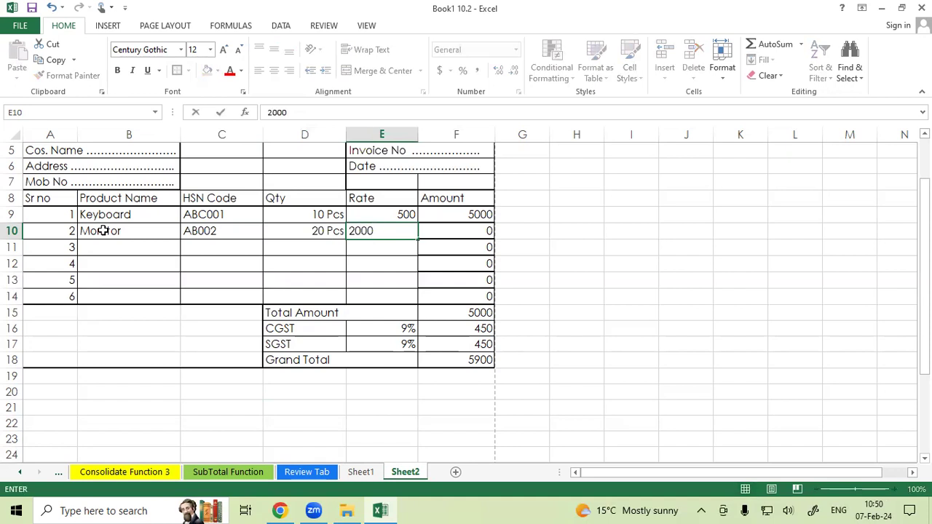
{"action": "key", "text": "Return"}
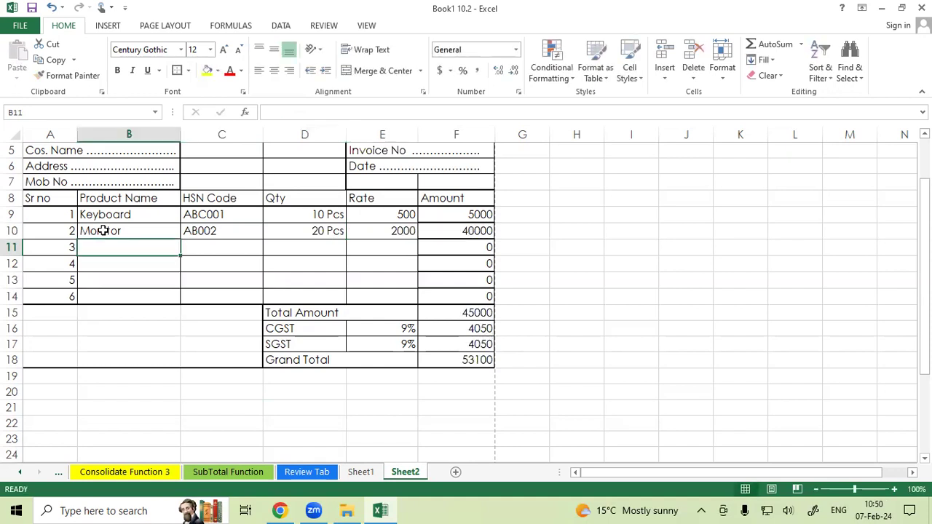
Step: Make the Total Amount row D15:F15 bold at font size 14
{"action": "left_click", "coordinate": [477, 312]}
{"action": "left_click_drag", "start_coordinate": [307, 313], "coordinate": [461, 316]}
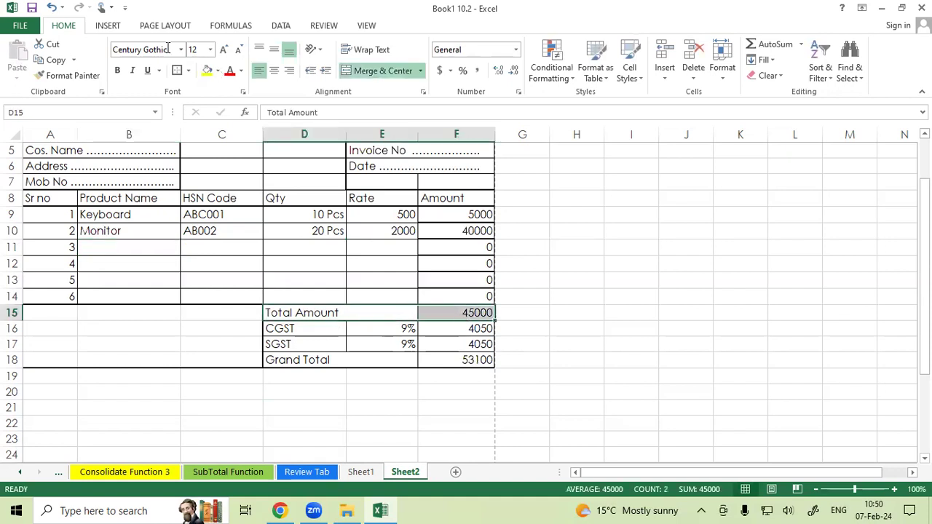
{"action": "left_click", "coordinate": [117, 70]}
{"action": "left_click", "coordinate": [225, 49]}
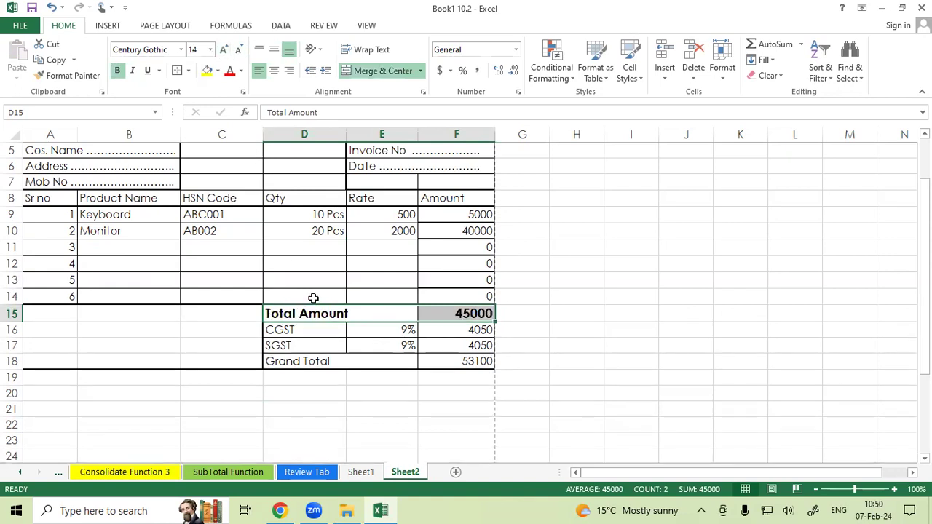
Step: Make the Grand Total row D18:F18 bold at font size 16
{"action": "left_click", "coordinate": [318, 361]}
{"action": "left_click_drag", "start_coordinate": [318, 361], "coordinate": [443, 359]}
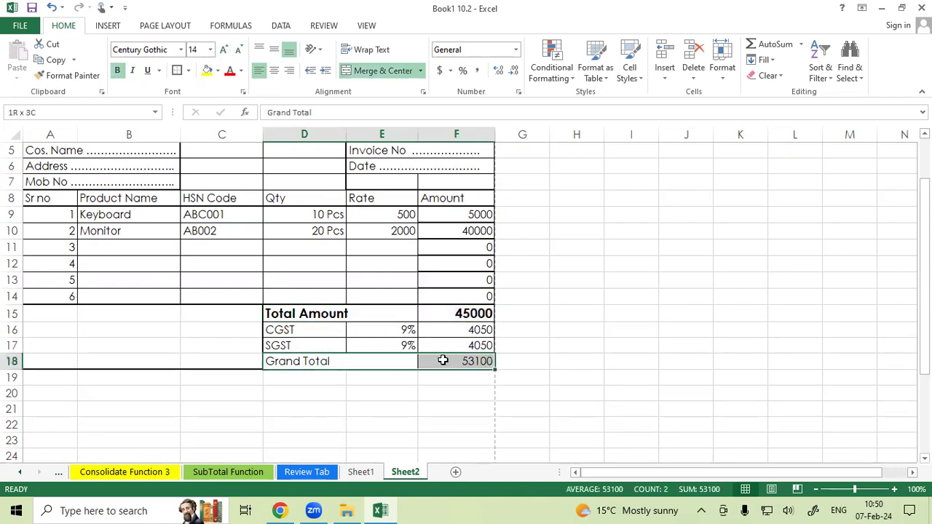
{"action": "left_click", "coordinate": [117, 70]}
{"action": "left_click", "coordinate": [225, 49]}
{"action": "left_click", "coordinate": [225, 49]}
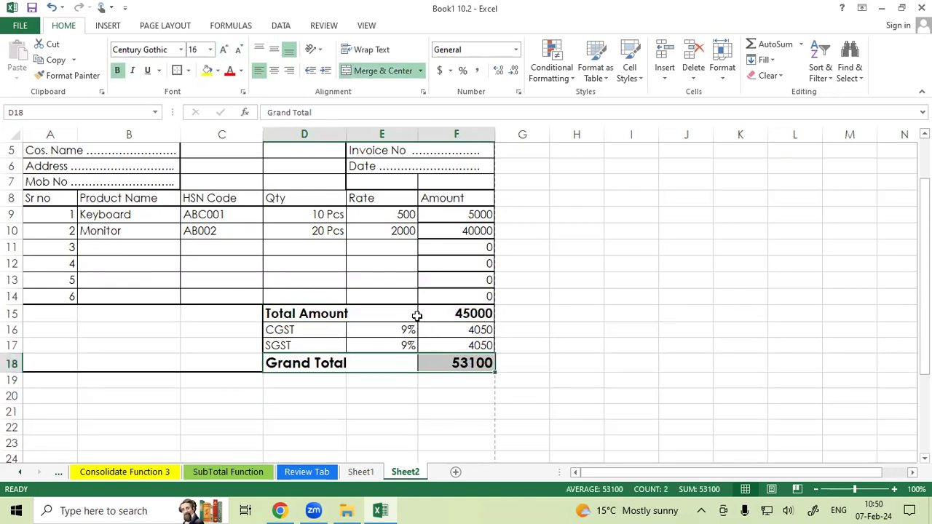
Step: Enlarge the grand total amount in F18 by two further font size steps
{"action": "left_click", "coordinate": [435, 363]}
{"action": "left_click", "coordinate": [225, 50]}
{"action": "left_click", "coordinate": [225, 49]}
{"action": "left_click", "coordinate": [342, 416]}
Step: Make the item table headings in A8:F8 bold
{"action": "left_click_drag", "start_coordinate": [46, 198], "coordinate": [437, 199]}
{"action": "left_click", "coordinate": [117, 71]}
{"action": "left_click", "coordinate": [149, 296]}
Step: Examine the finished Tax Invoice enlarged in the print preview and return to the sheet
{"action": "scroll", "coordinate": [143, 243], "scroll_direction": "up", "scroll_amount": 2}
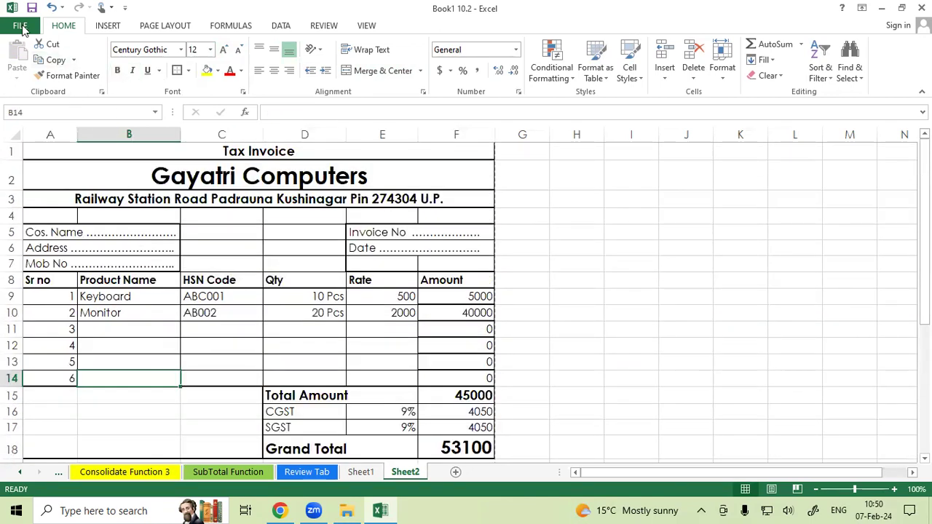
{"action": "left_click", "coordinate": [19, 26]}
{"action": "left_click", "coordinate": [27, 187]}
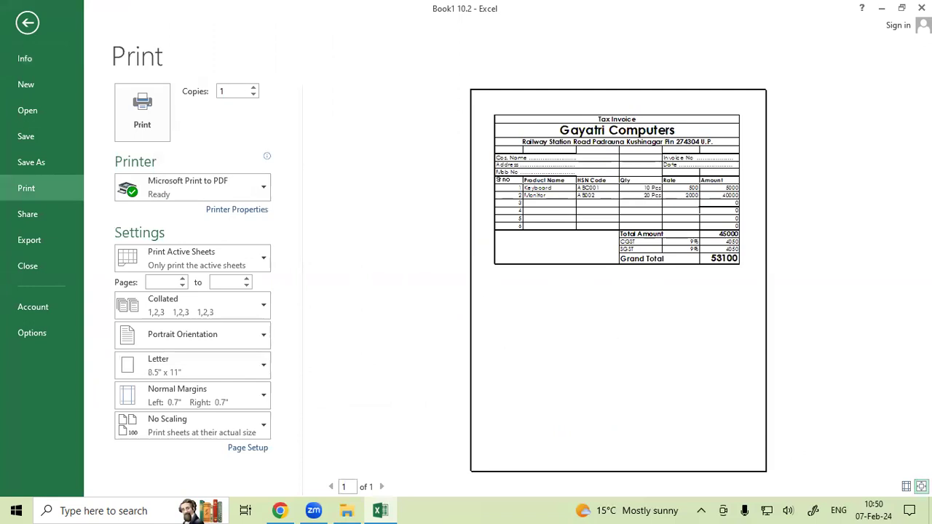
{"action": "left_click", "coordinate": [699, 387]}
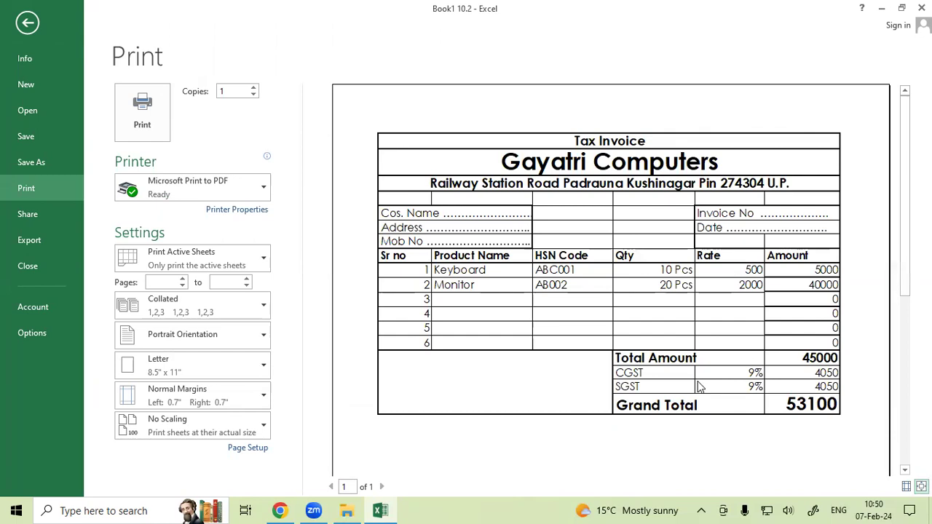
{"action": "left_click", "coordinate": [28, 24]}
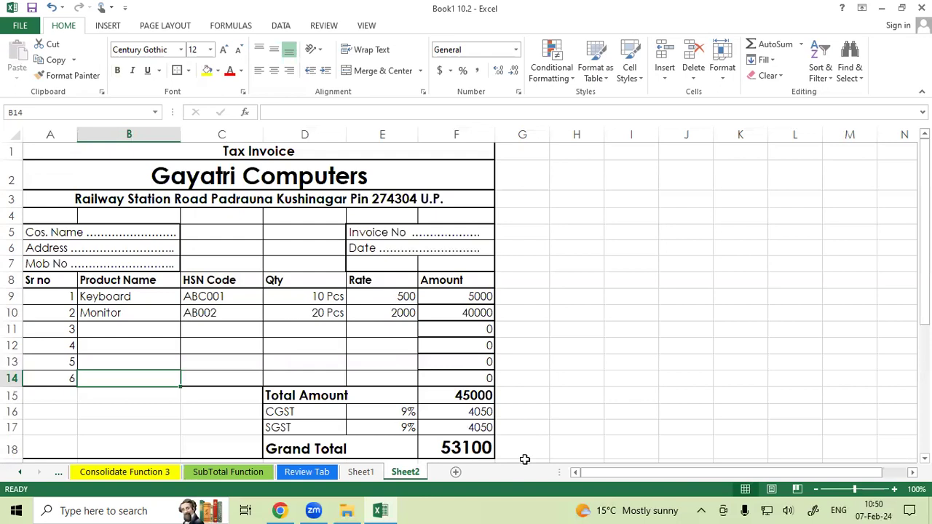
{"action": "left_click", "coordinate": [660, 327]}
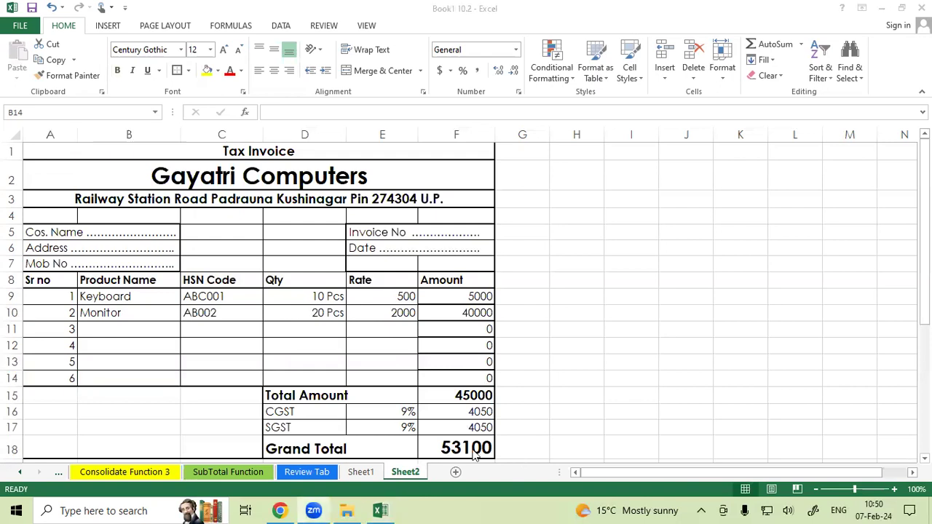